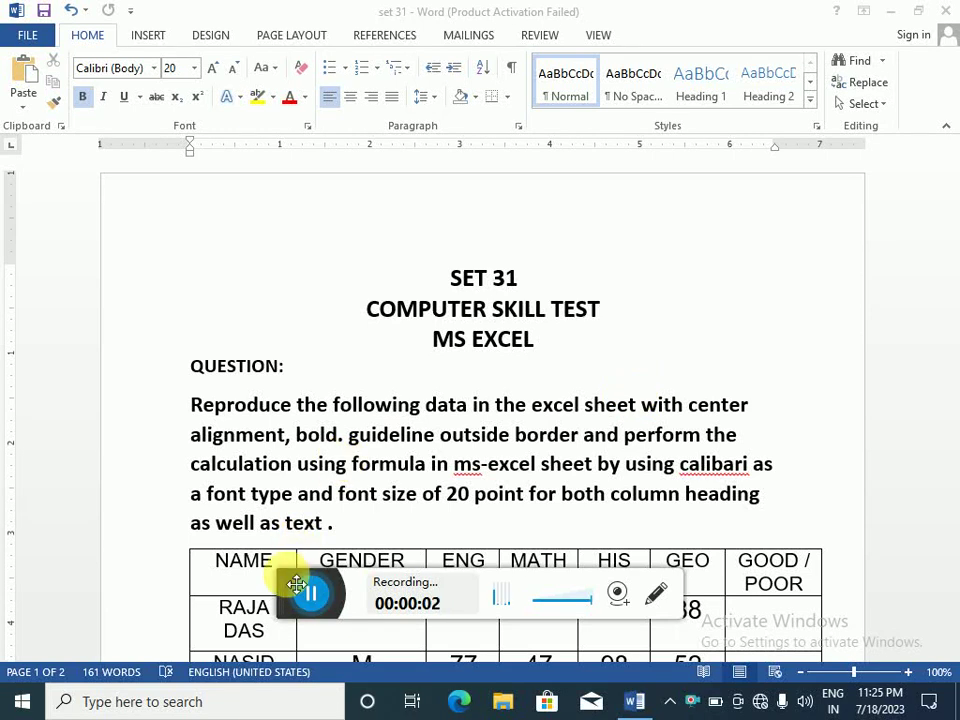
- Scroll through the marks document in Word to review the table
left_click_drag(296, 585, 858, 622)
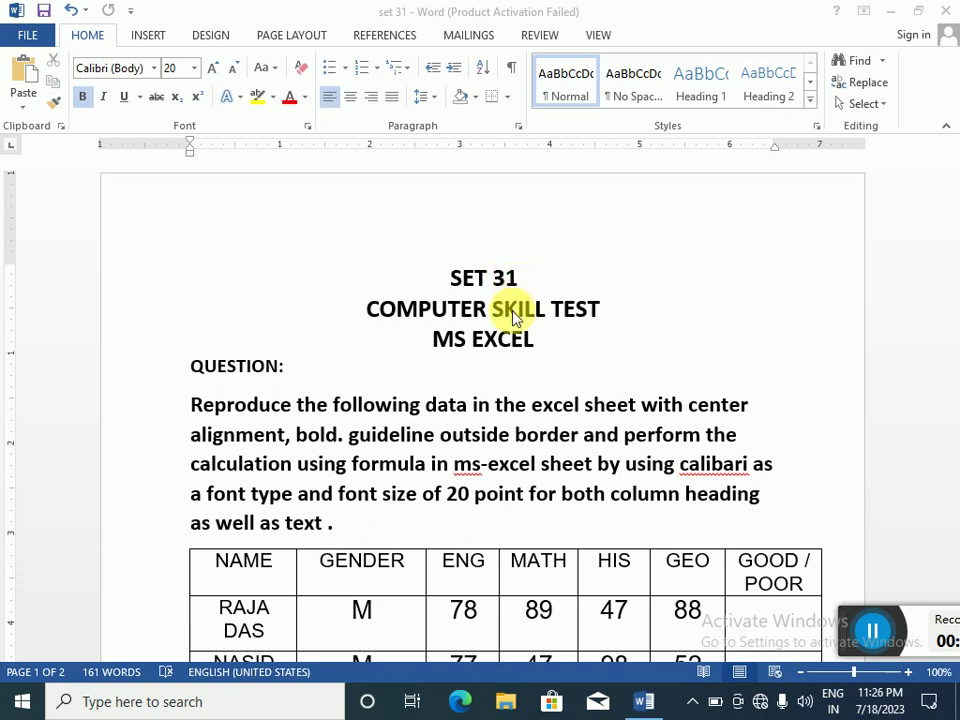
scroll(513, 316, "down", 1)
scroll(505, 317, "down", 2)
scroll(497, 318, "down", 1)
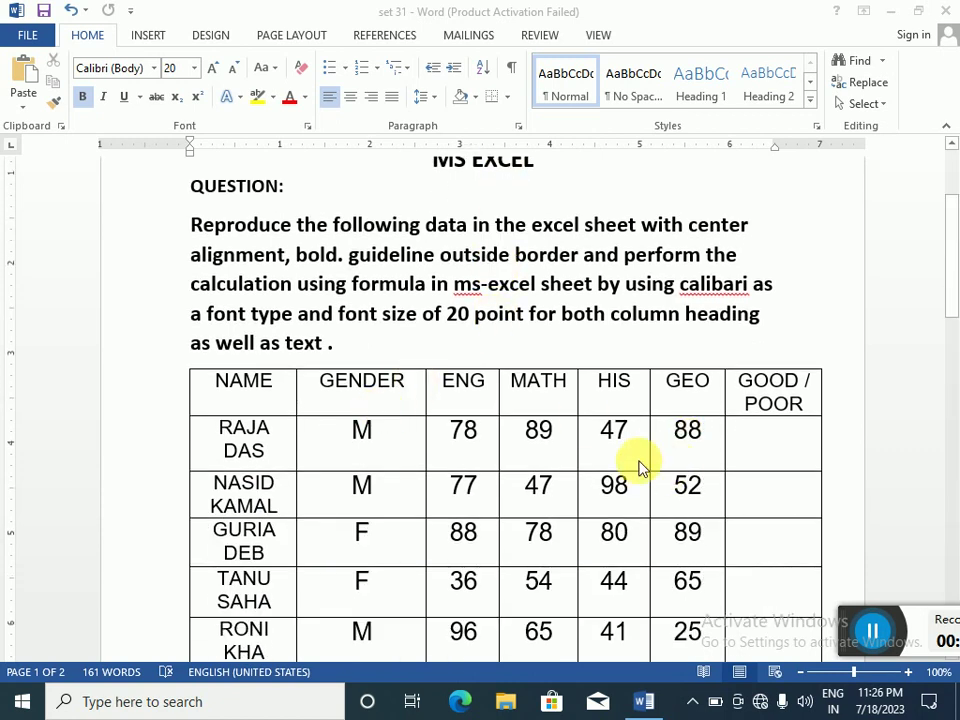
scroll(625, 458, "down", 3)
scroll(617, 452, "down", 3)
scroll(604, 437, "down", 6)
scroll(595, 441, "down", 3)
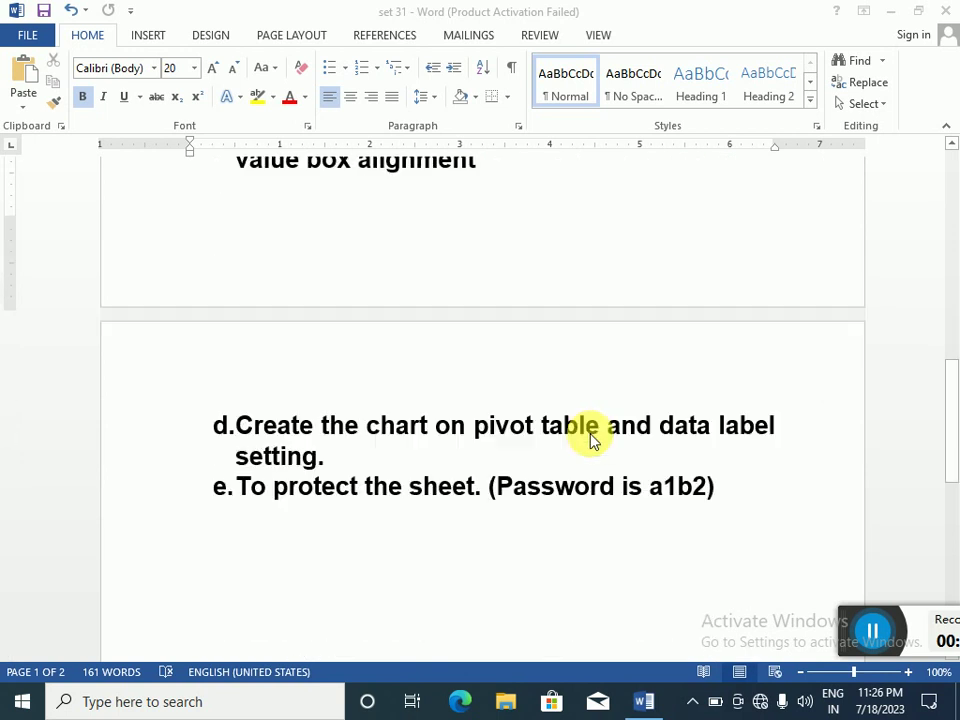
scroll(590, 440, "up", 1)
scroll(590, 440, "up", 1)
scroll(590, 440, "up", 3)
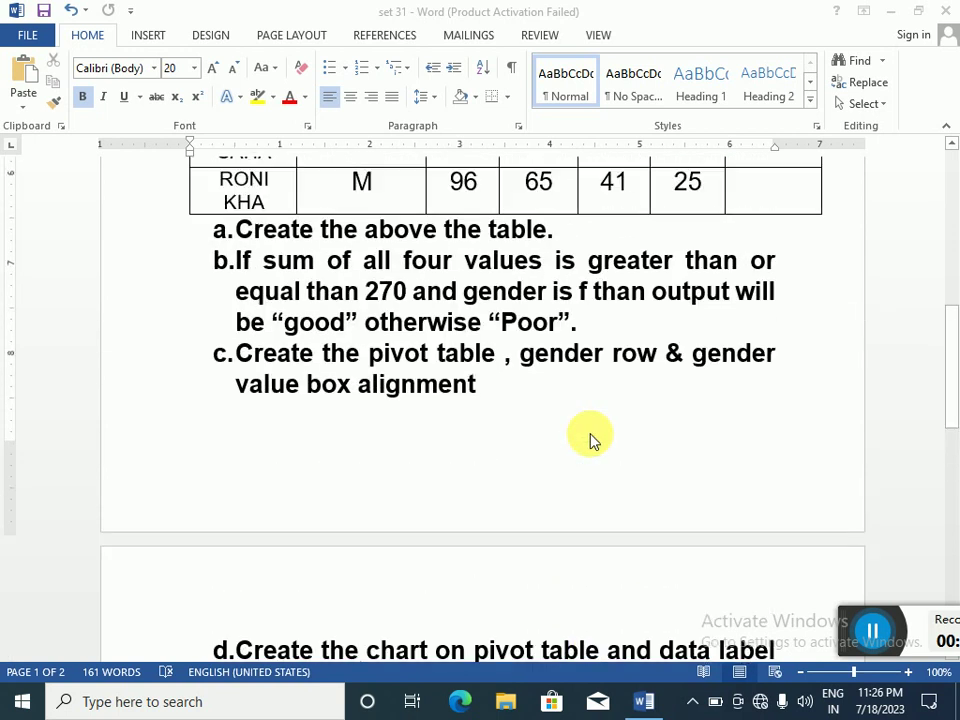
scroll(590, 440, "up", 1)
scroll(498, 402, "up", 1)
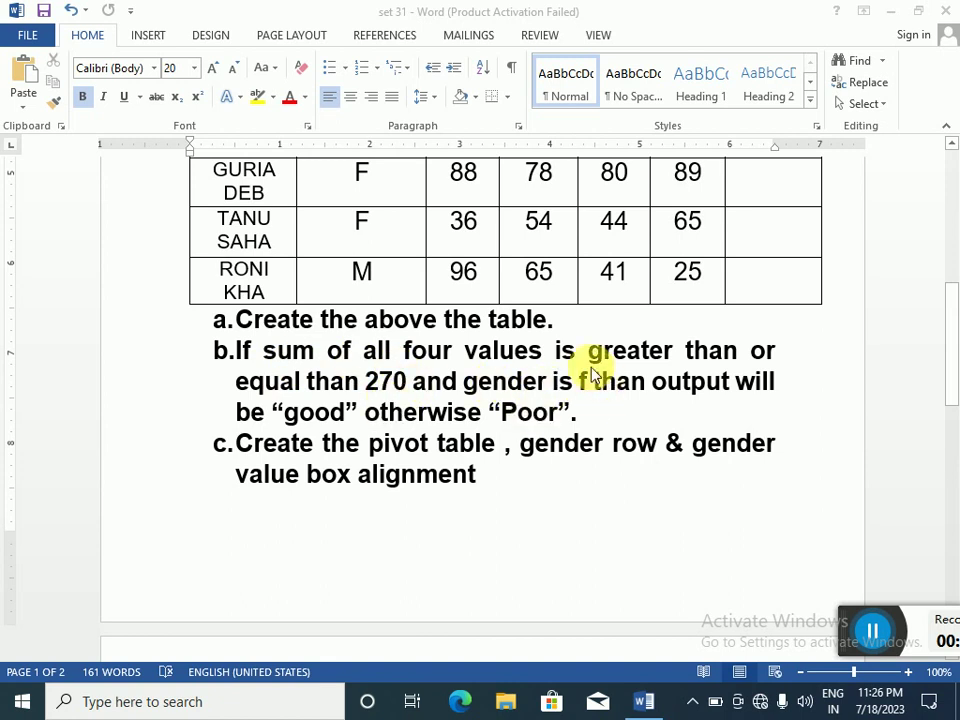
scroll(450, 410, "up", 3)
scroll(452, 405, "up", 3)
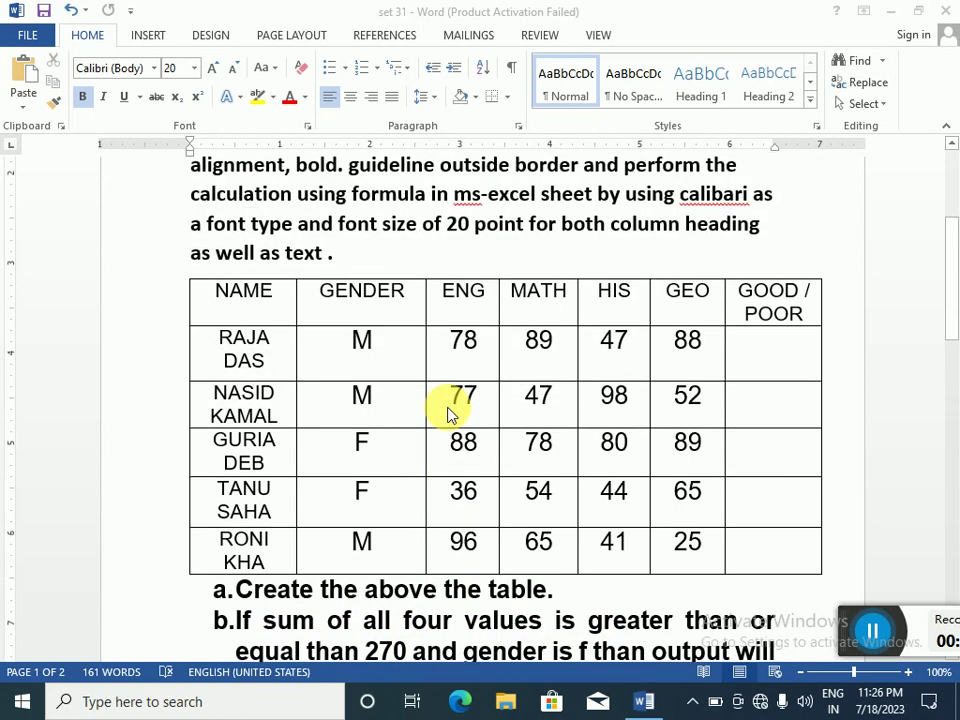
scroll(450, 410, "up", 2)
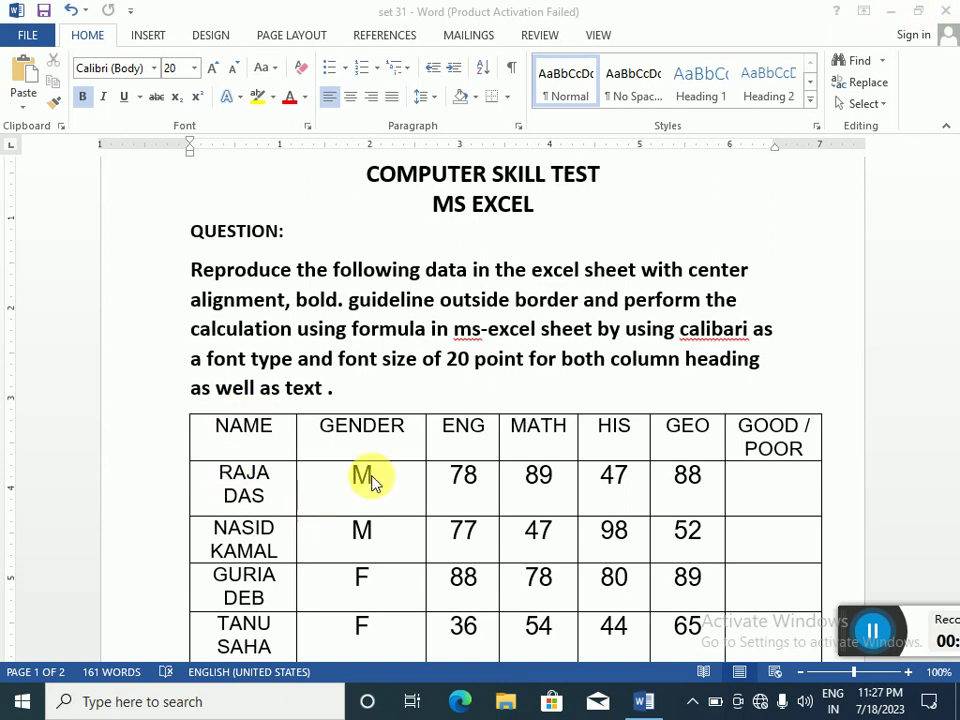
scroll(369, 482, "down", 2)
scroll(372, 485, "down", 1)
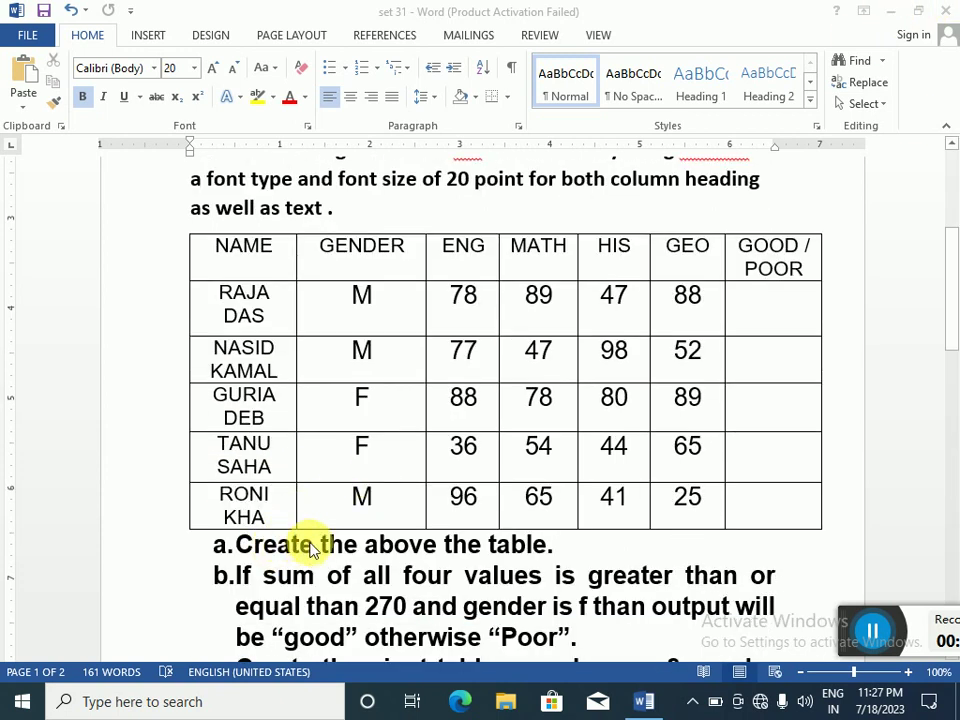
- Create a new Microsoft Excel Worksheet on the desktop with its default name and open it
left_click(893, 14)
right_click(470, 136)
mouse_move(560, 334)
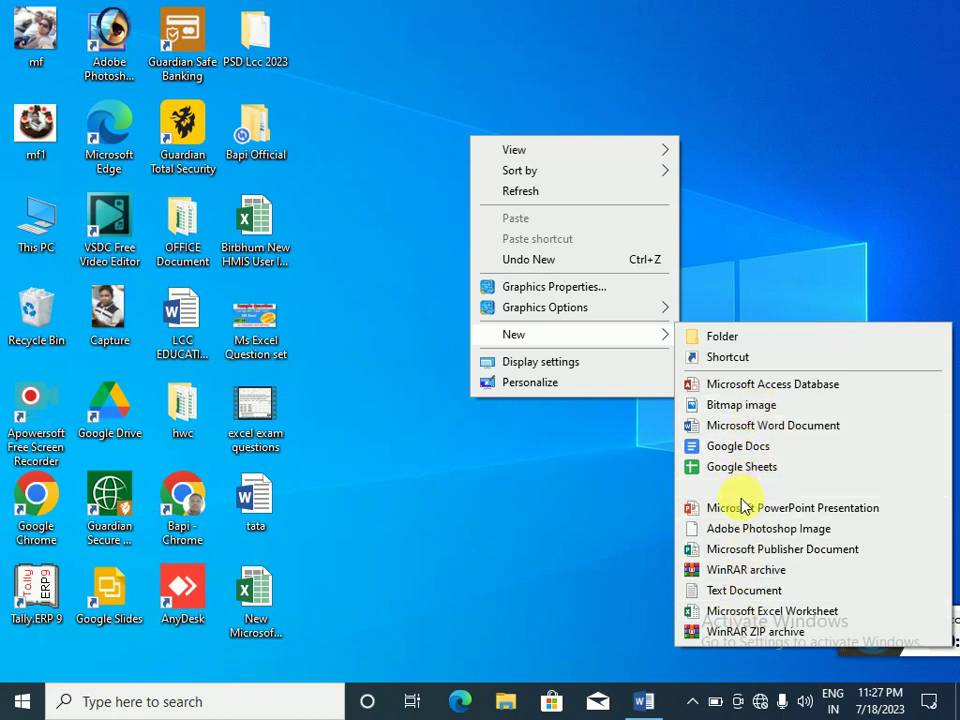
left_click(758, 611)
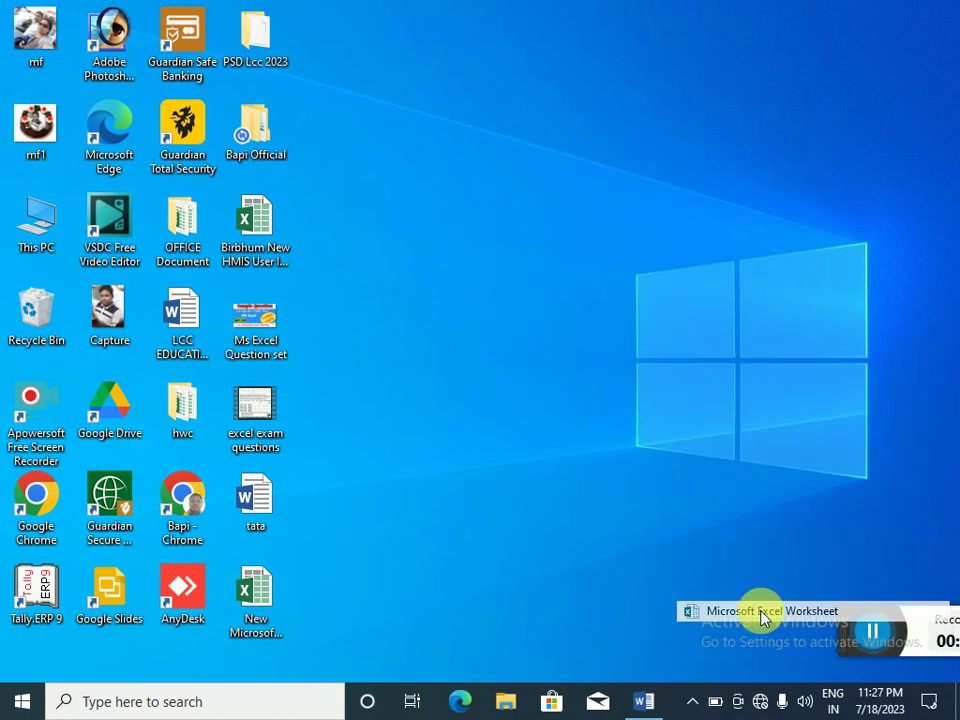
left_click(453, 186)
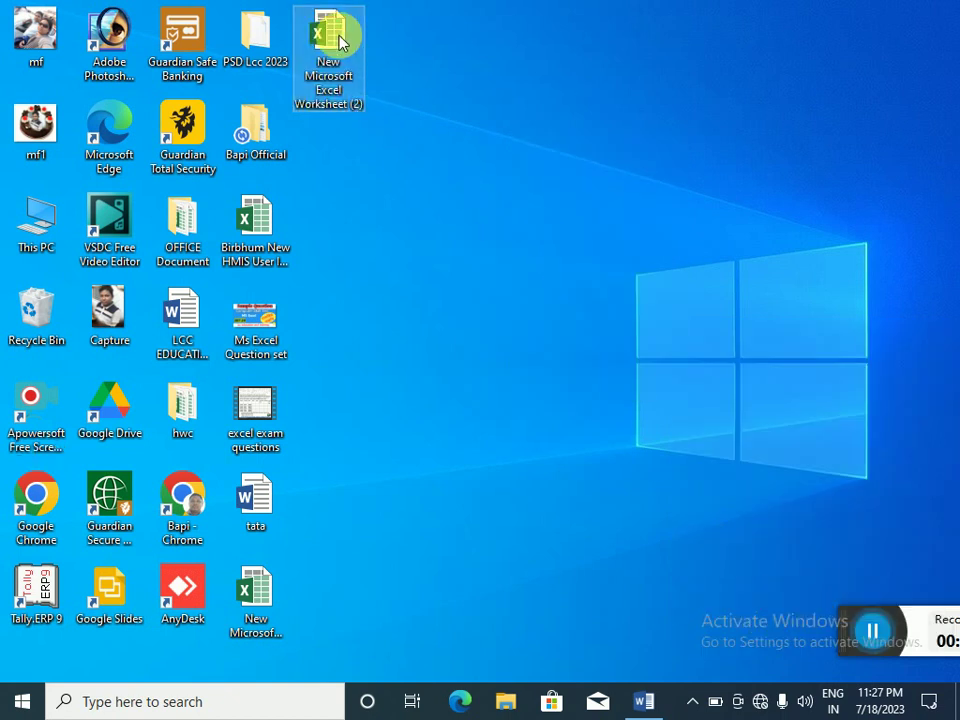
key("Return")
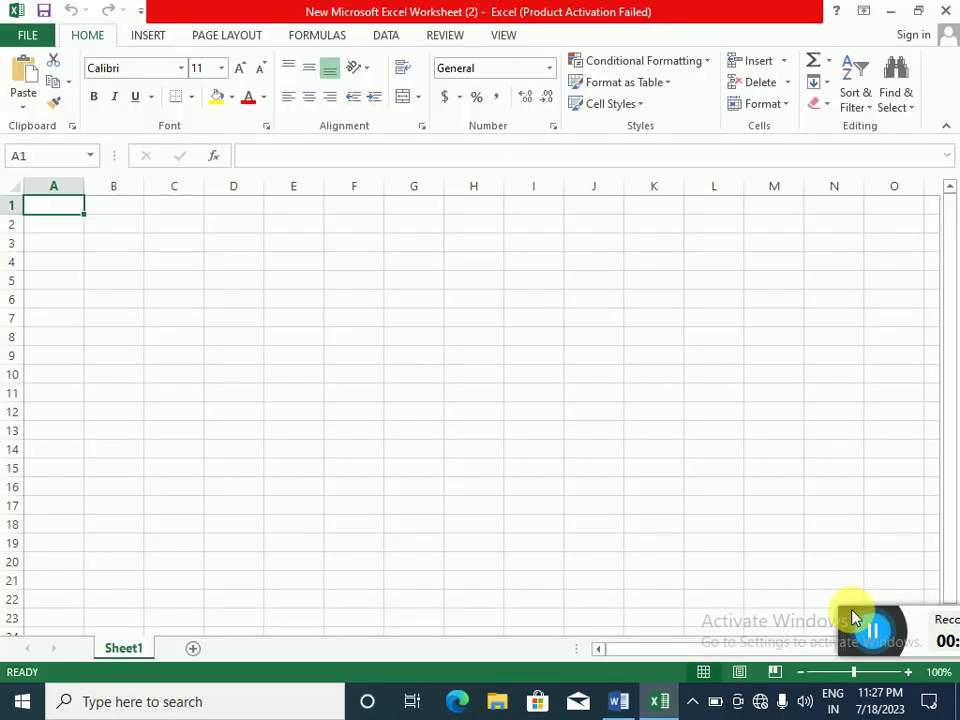
- Dismiss the activation prompt, copy the whole Word marks table, and select B3 in Excel
left_click(679, 532)
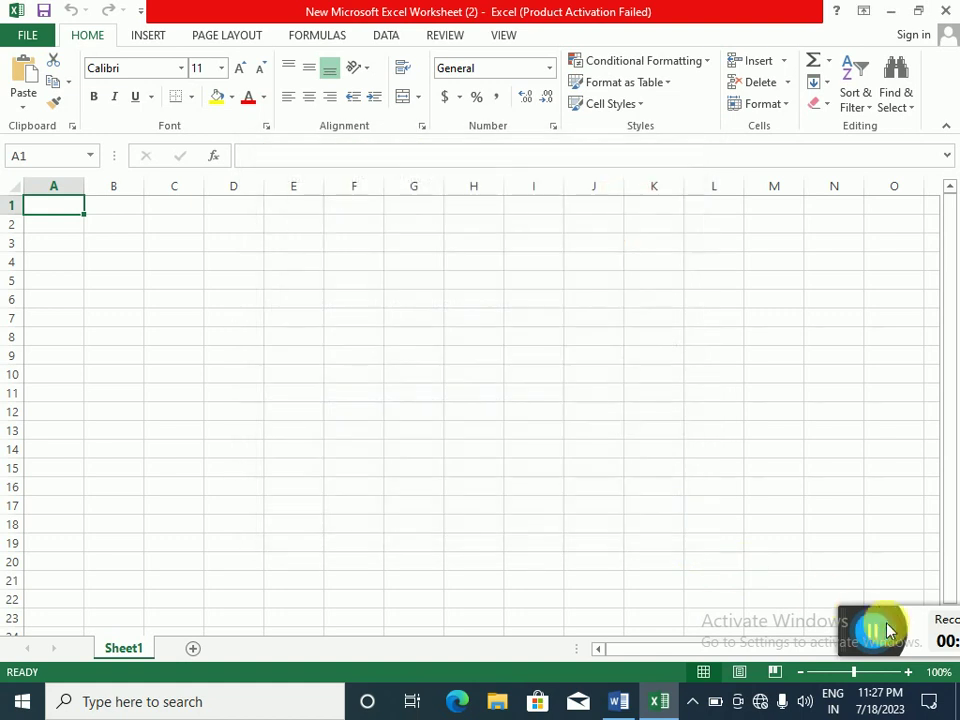
left_click_drag(858, 620, 785, 618)
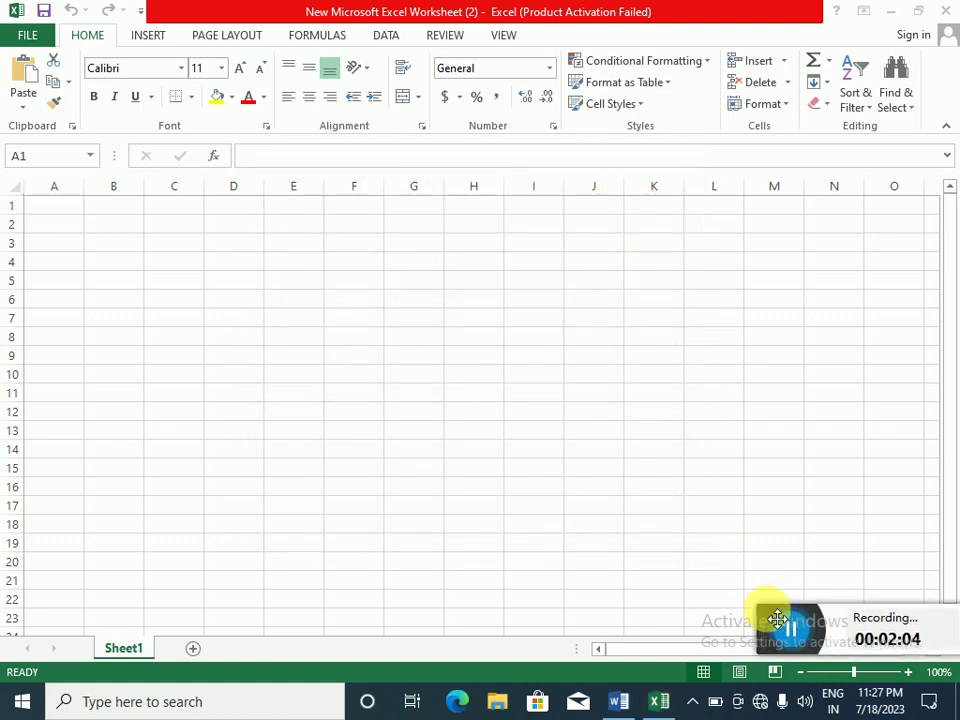
left_click(618, 701)
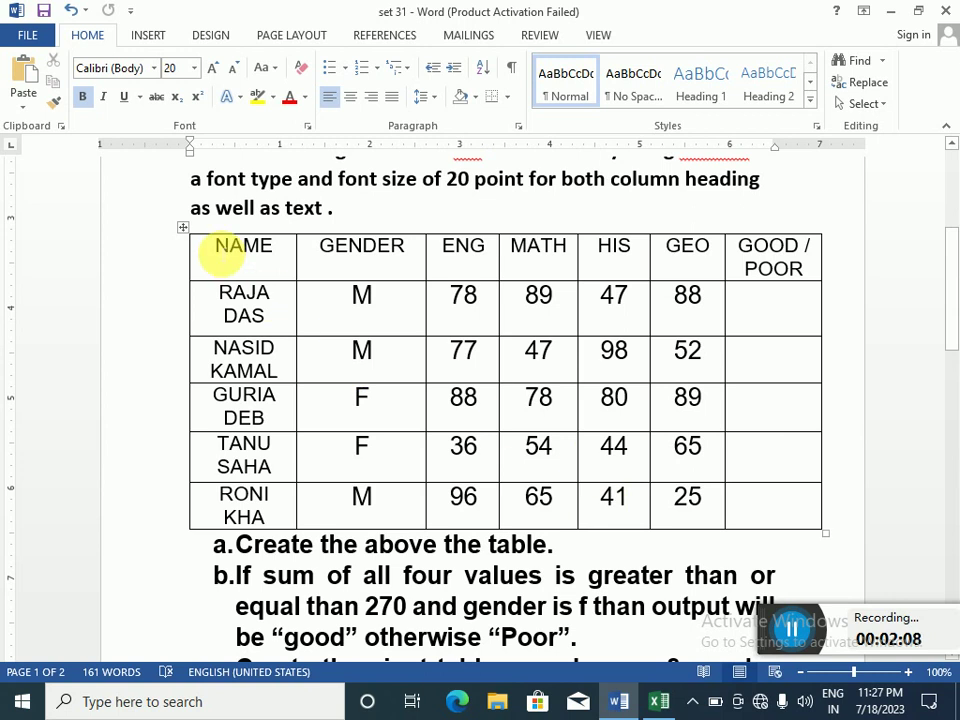
mouse_move(242, 258)
left_mouse_down()
mouse_move(758, 518)
mouse_move(754, 505)
left_mouse_up()
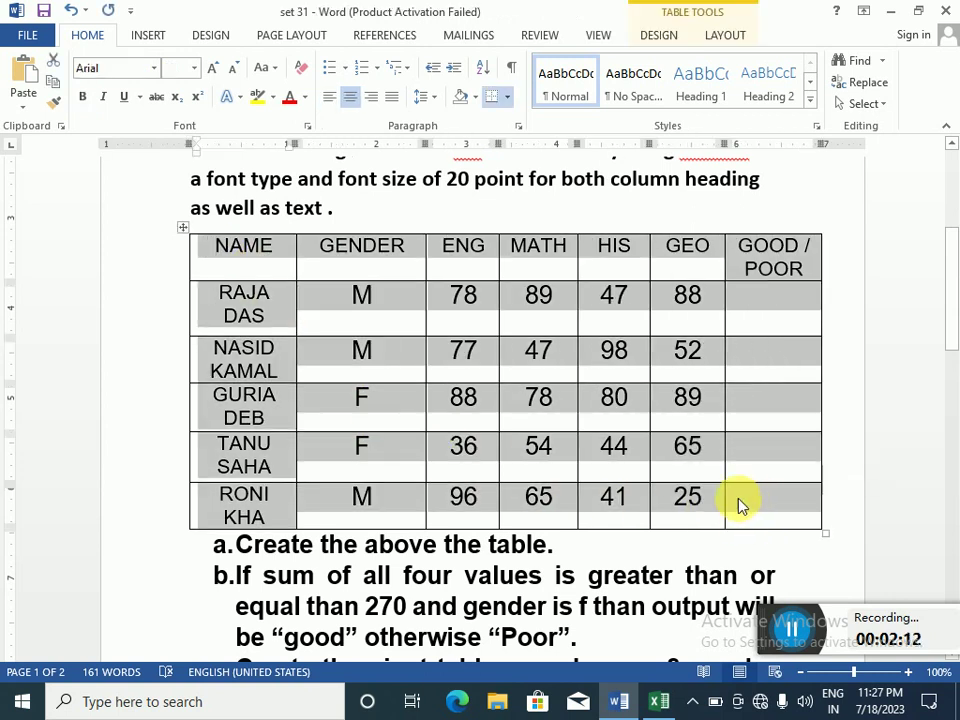
left_click(659, 701)
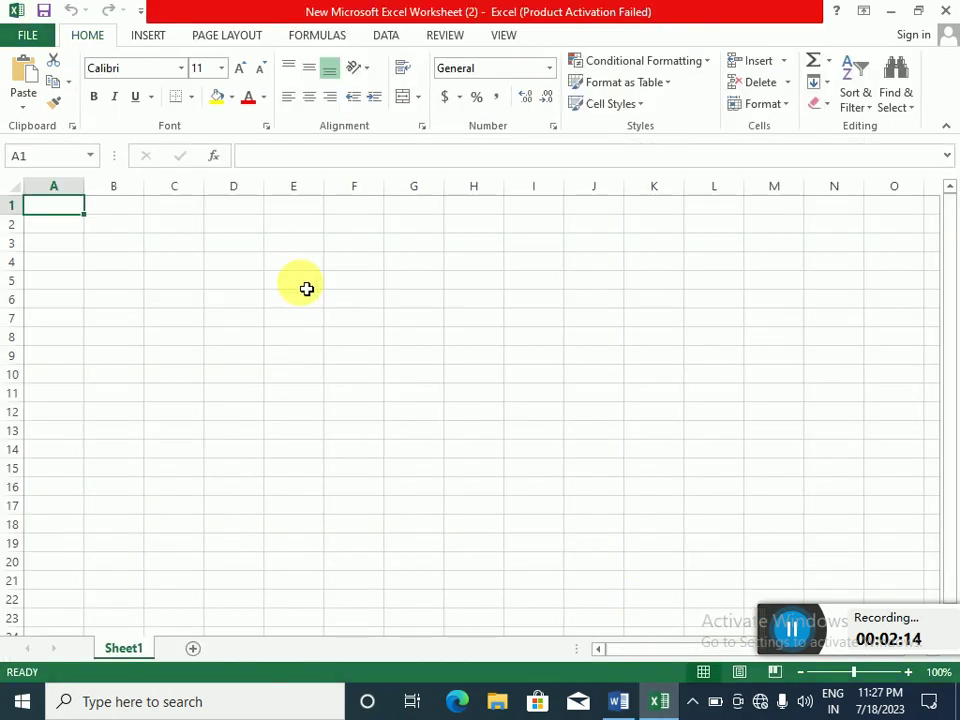
left_click(124, 247)
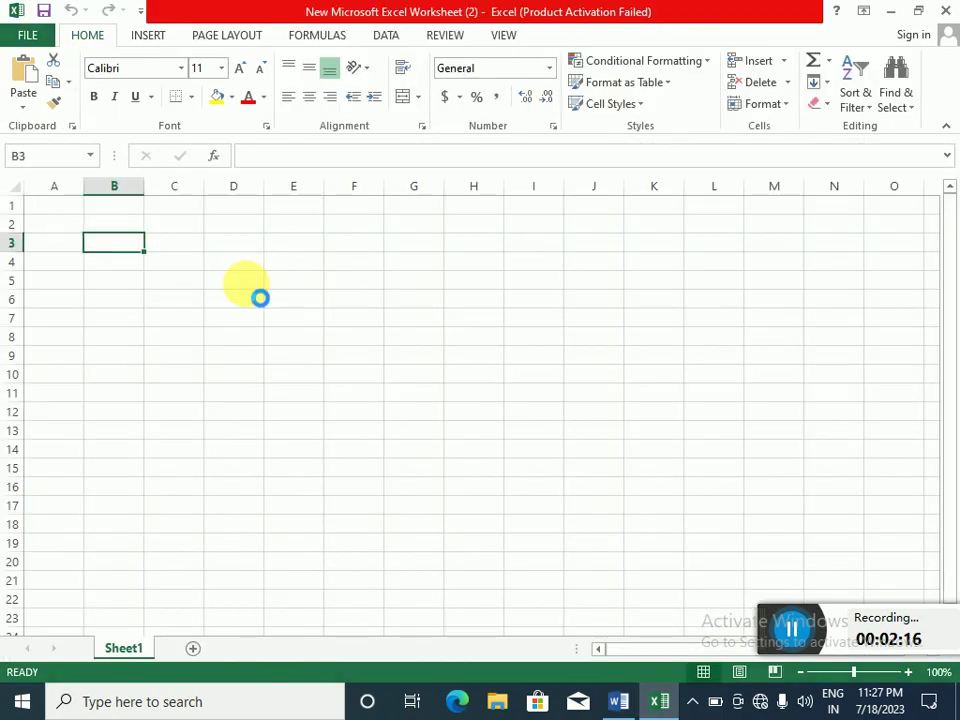
- Paste the marks table at B3 and widen columns B through H
key("ctrl+v")
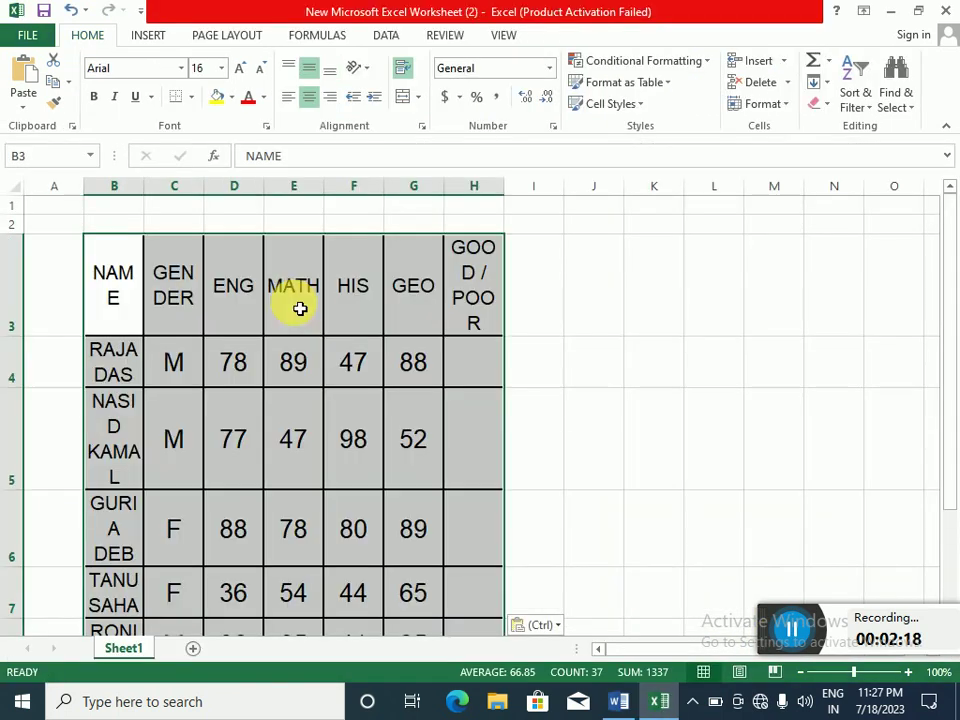
left_click(215, 224)
mouse_move(122, 188)
left_mouse_down()
mouse_move(501, 203)
mouse_move(475, 195)
left_mouse_up()
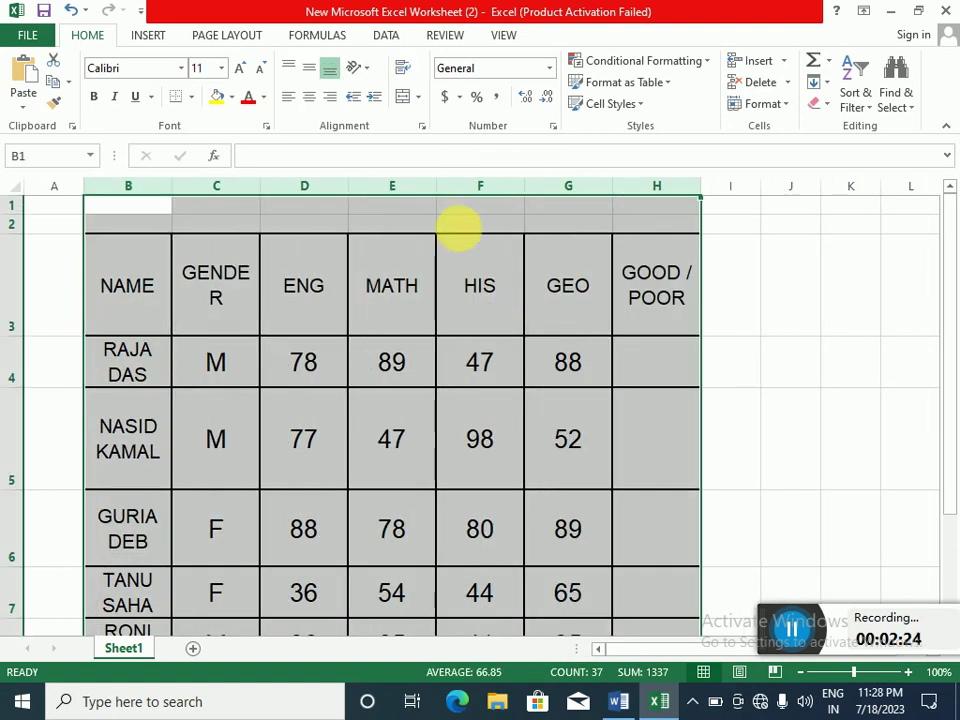
scroll(392, 356, "down", 2)
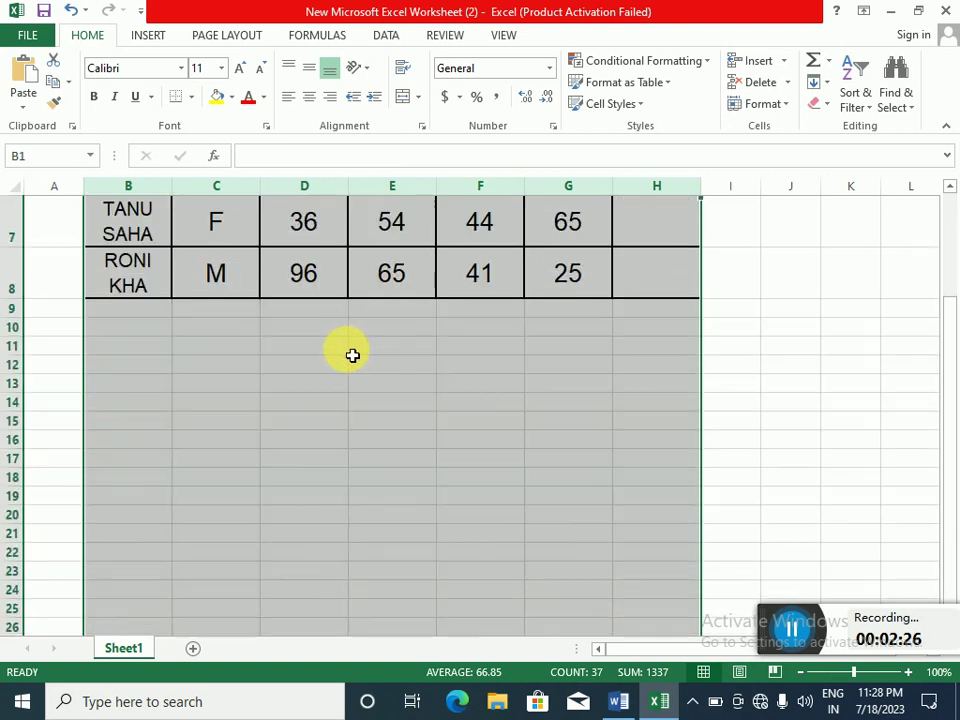
scroll(352, 356, "up", 2)
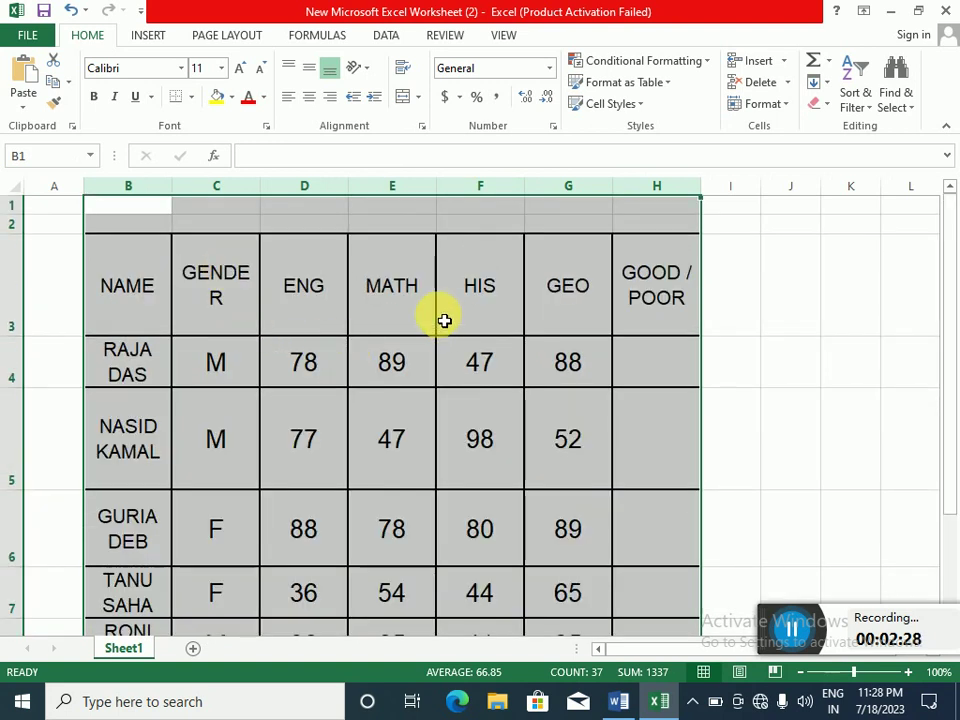
left_click(448, 320)
- Select the pasted table range B3:H8
scroll(748, 358, "down", 2)
scroll(700, 356, "up", 2)
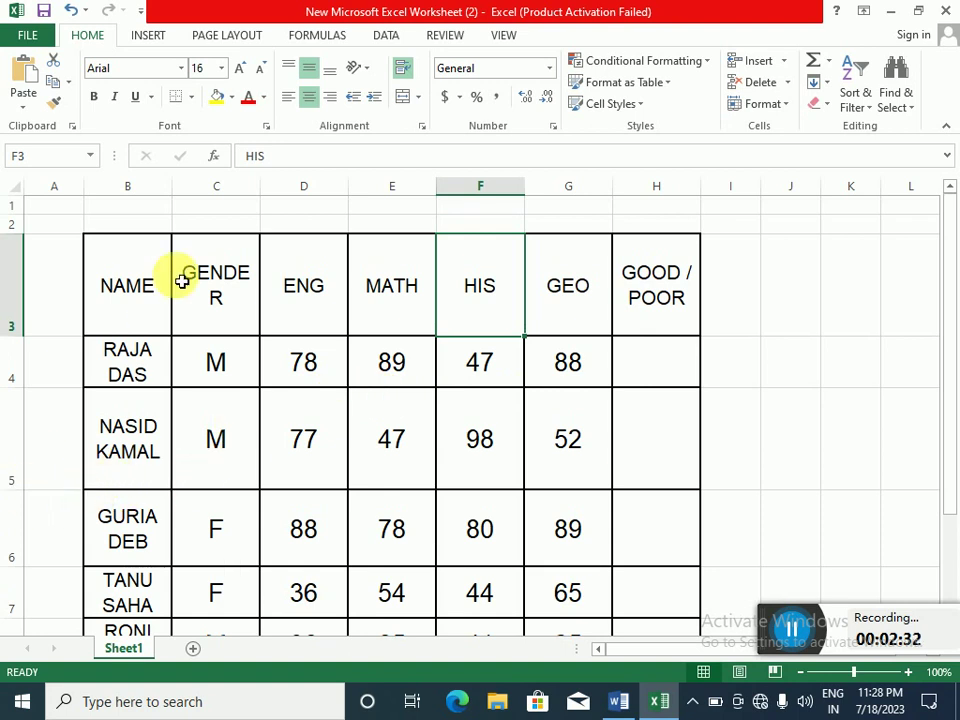
left_click_drag(129, 257, 675, 679)
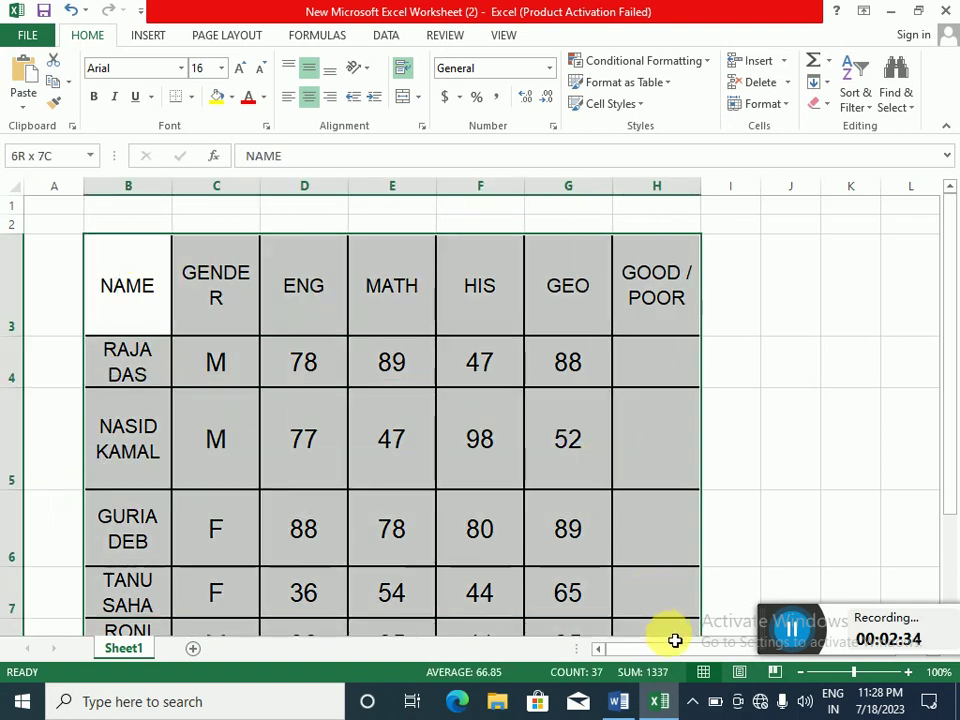
left_click_drag(675, 679, 653, 514)
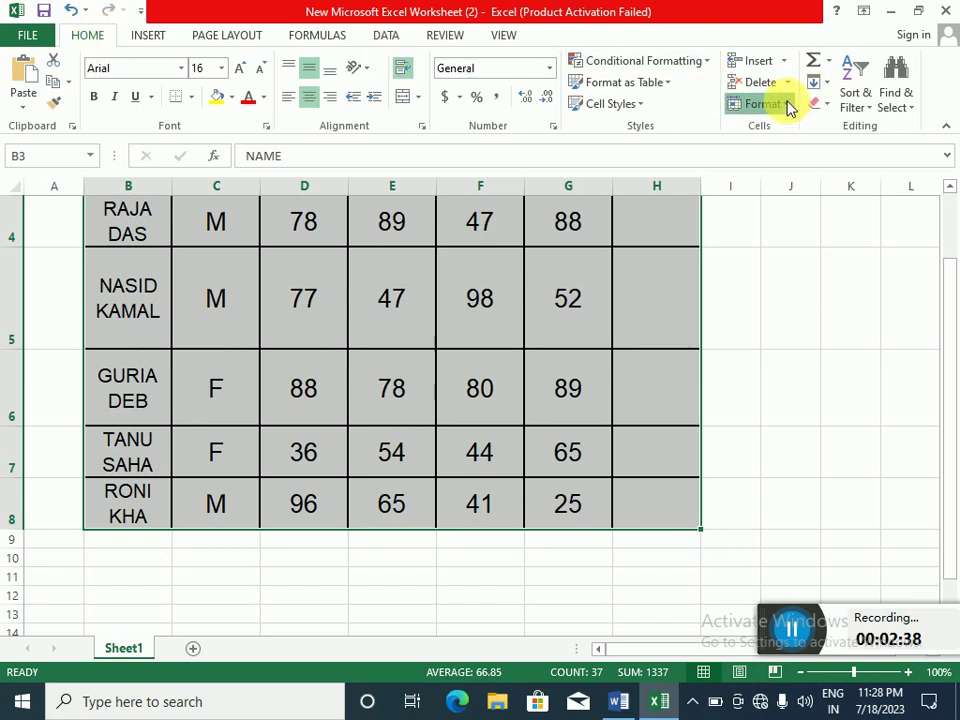
- Try a row height of 25 for rows 3–8 and drag header row 3 to about 40.50
left_click(782, 104)
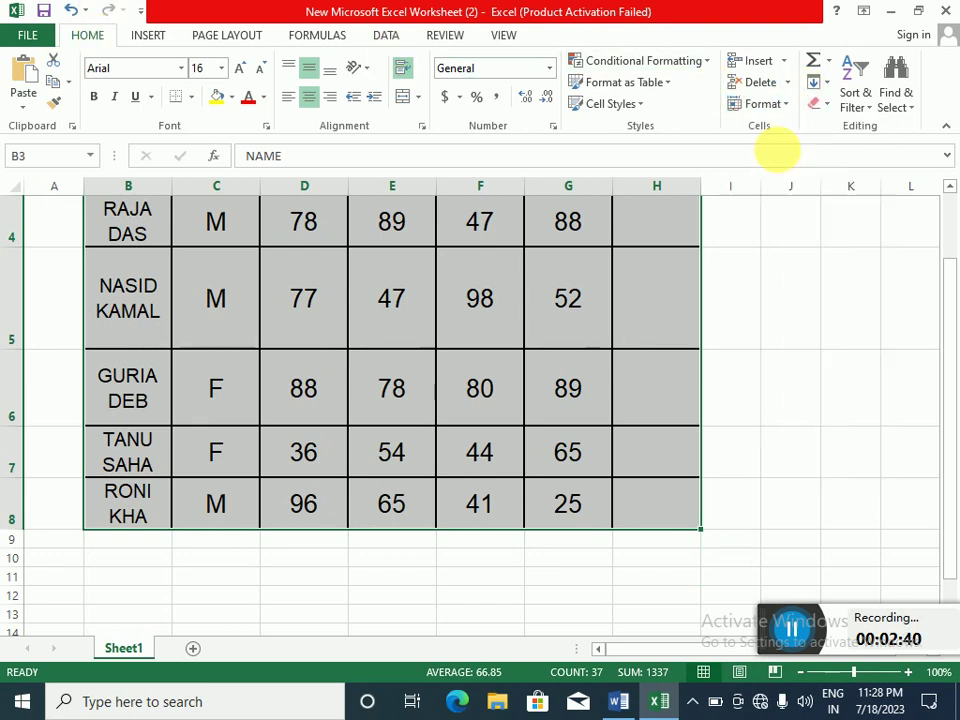
left_click(781, 154)
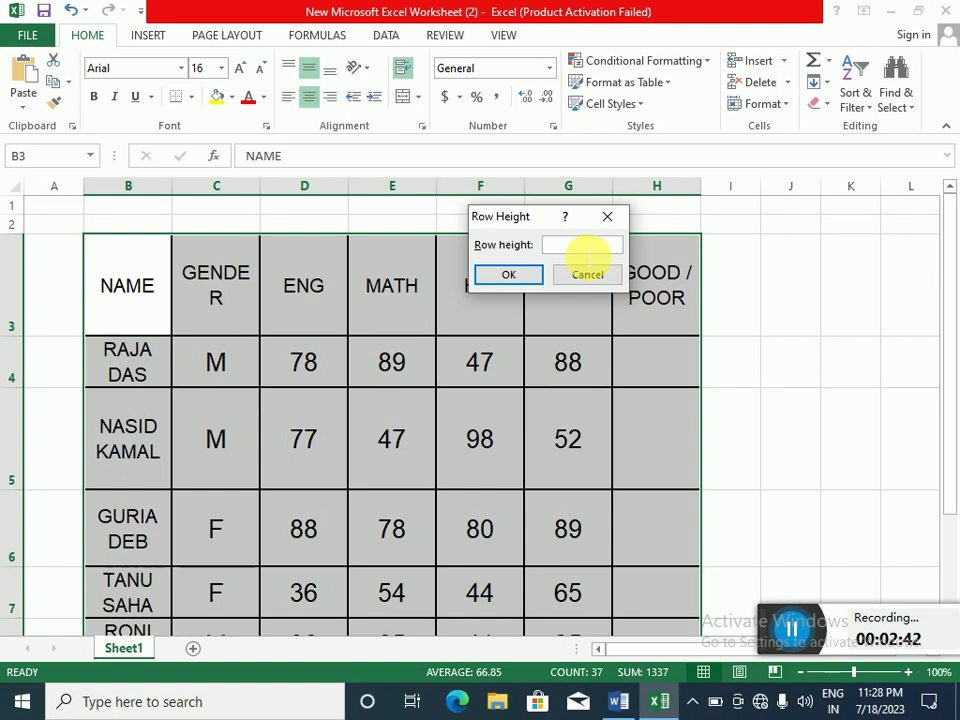
type("25")
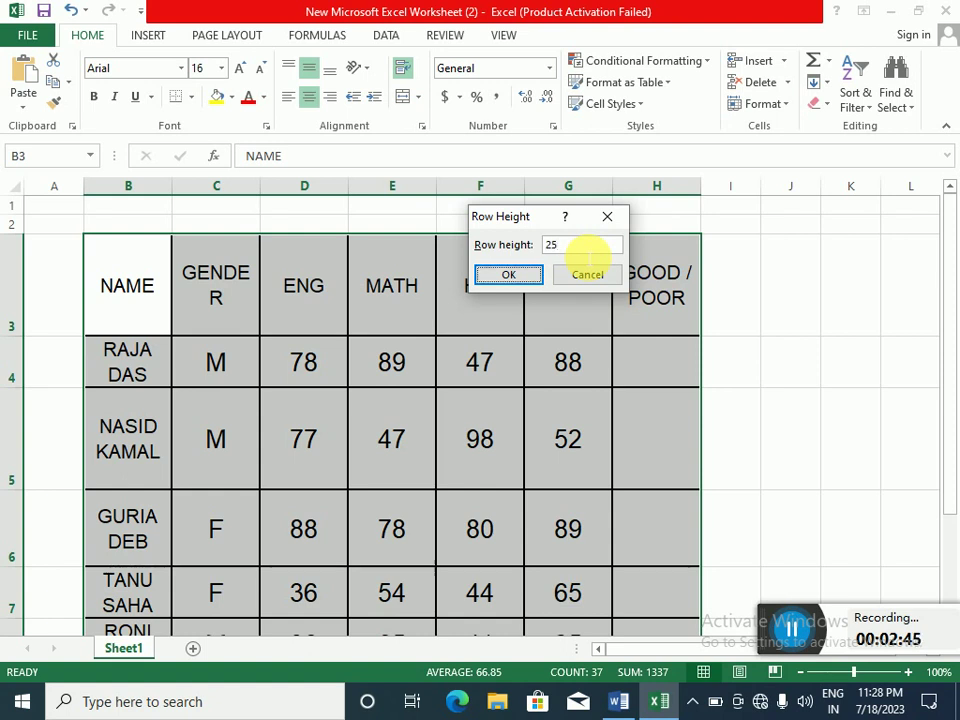
key("Return")
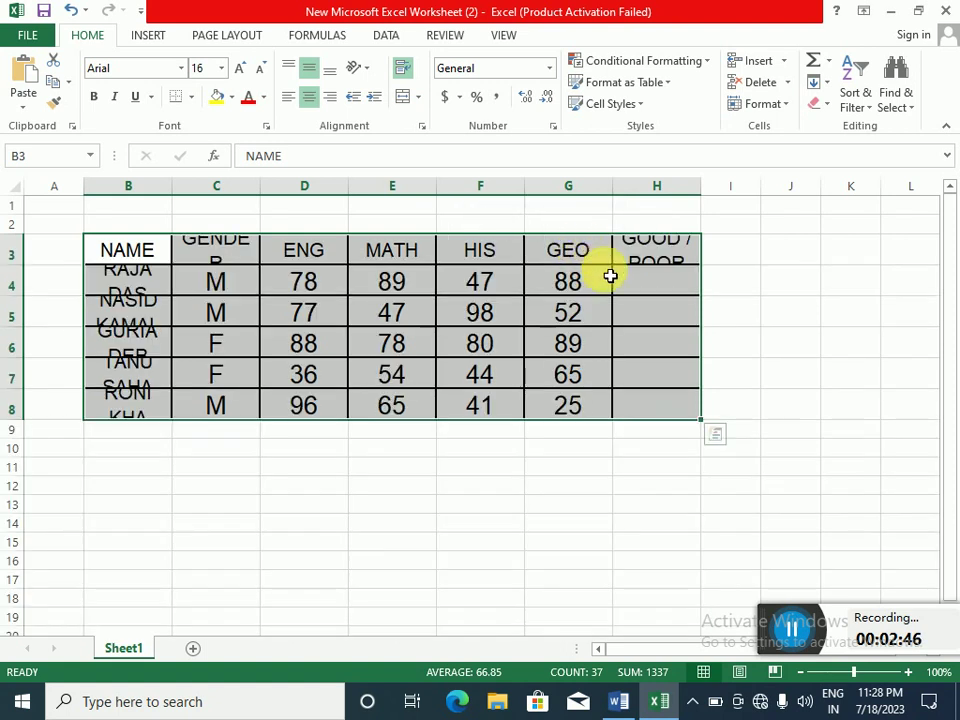
left_click_drag(22, 266, 34, 281)
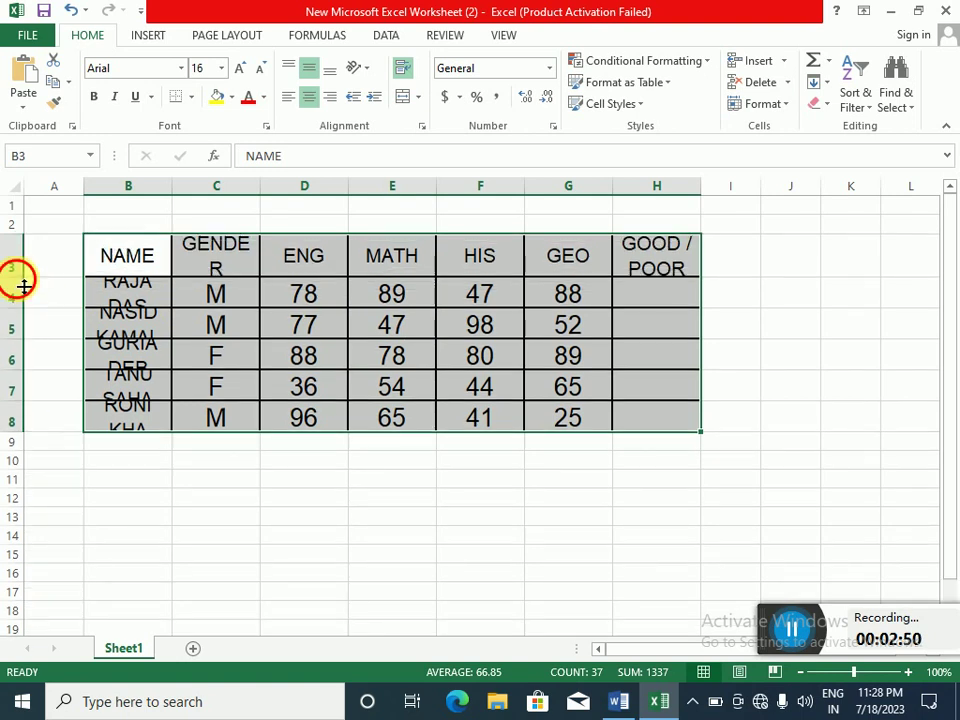
left_click_drag(24, 285, 33, 294)
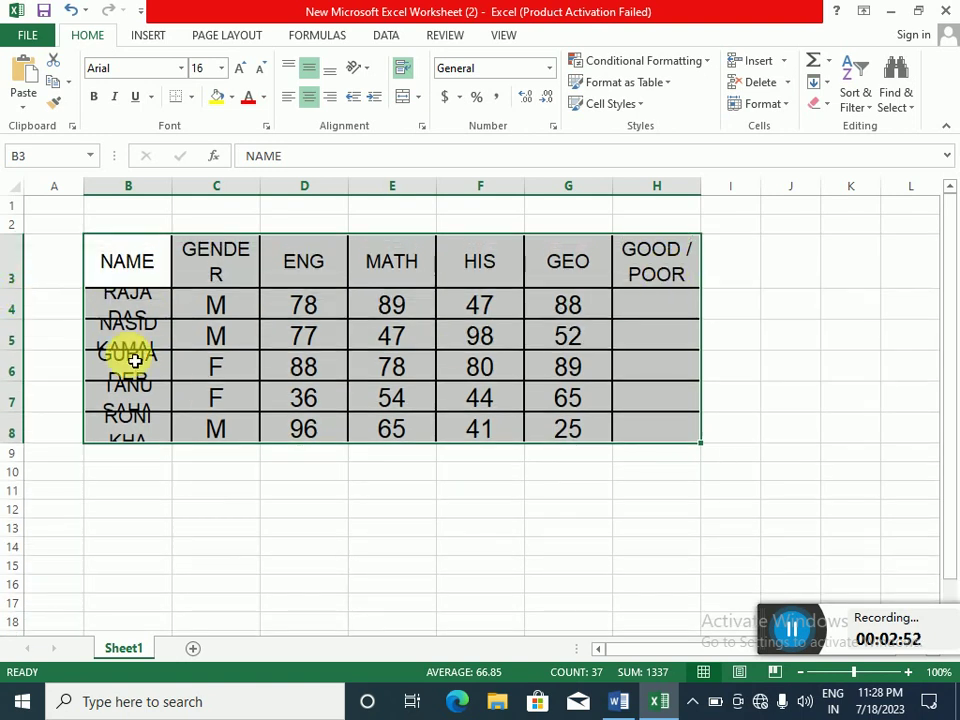
- Set the row height of rows 3–8 to 35
left_click(783, 104)
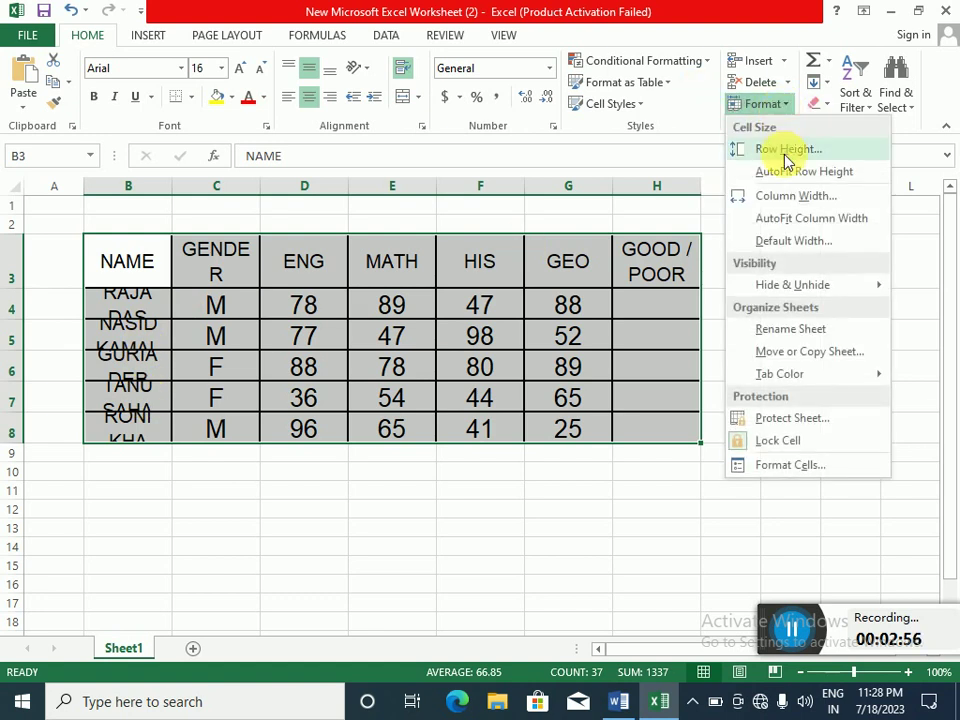
left_click(785, 148)
type("35")
key("Return")
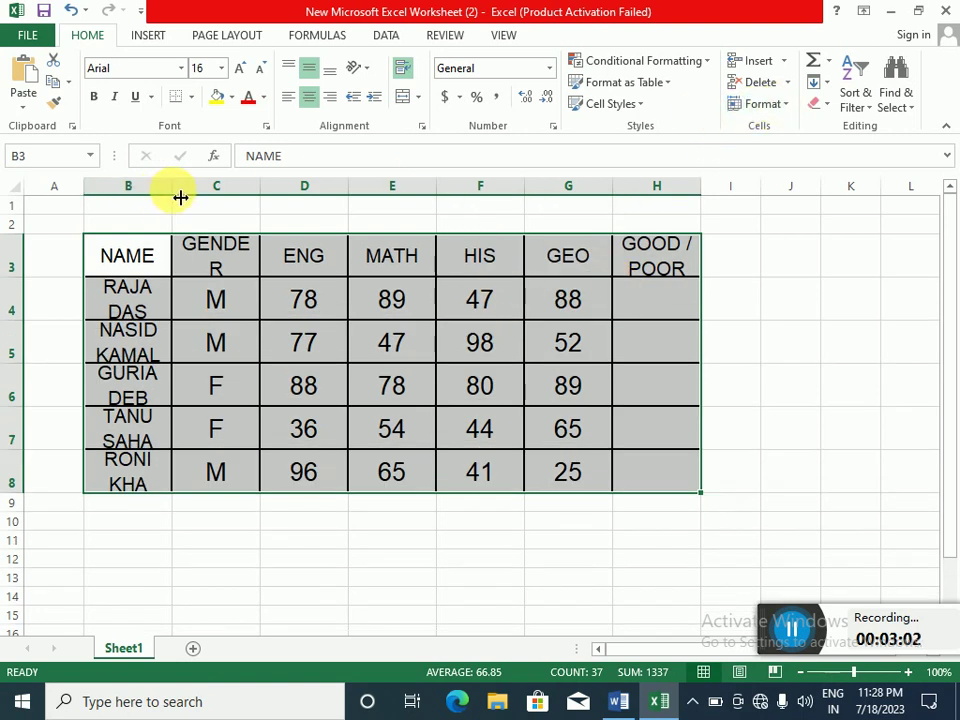
- Widen columns B, H and C so names, GOOD / POOR and GENDER each fit on one line
left_click_drag(181, 193, 232, 193)
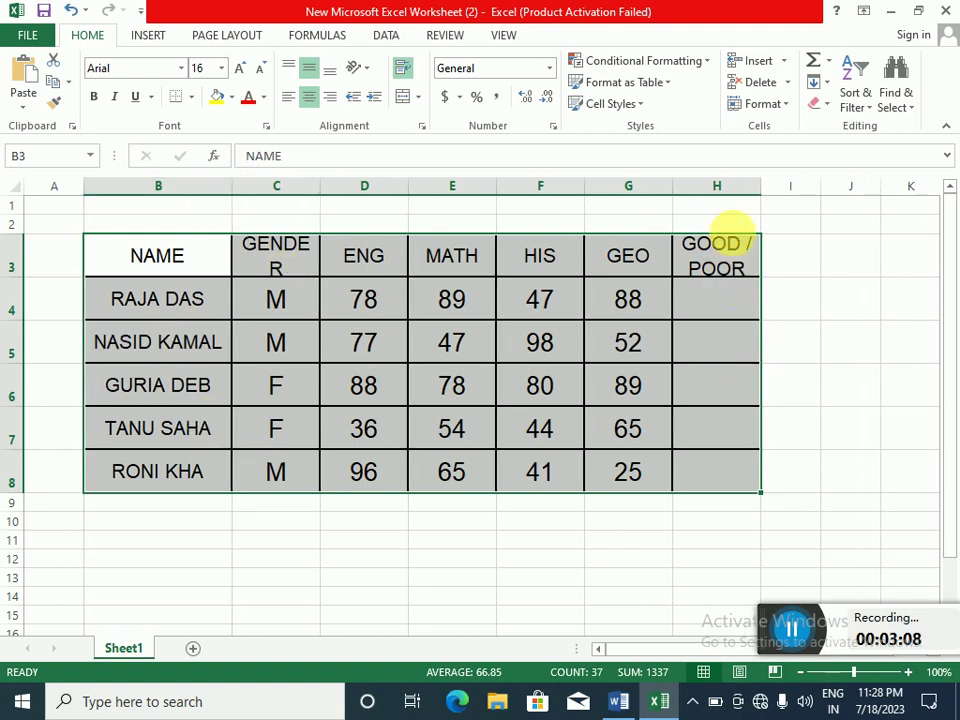
left_click_drag(762, 197, 835, 199)
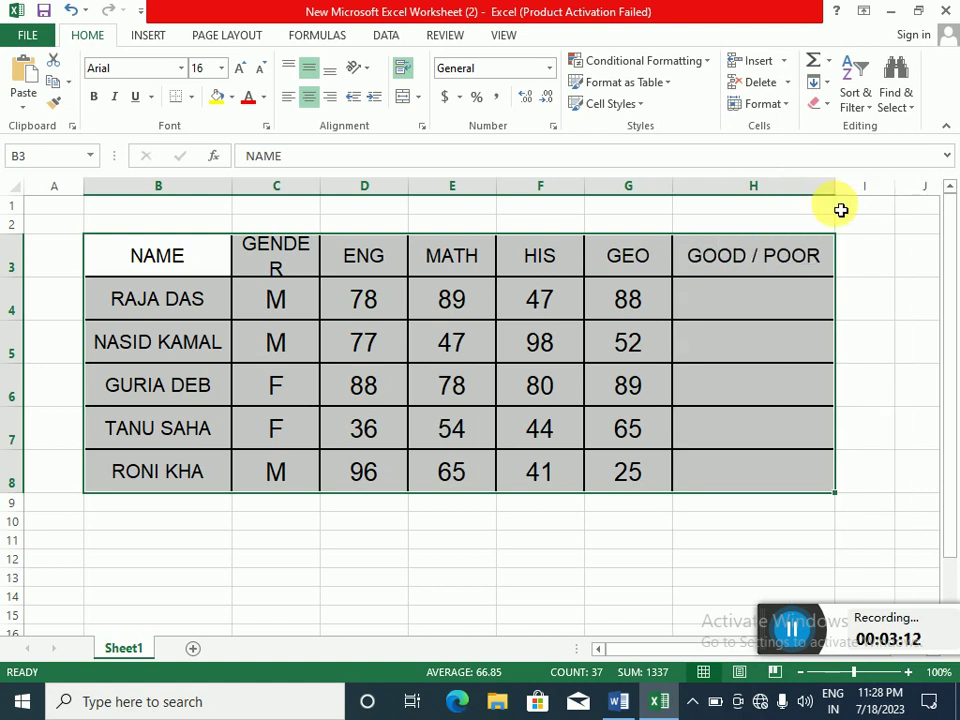
left_click(768, 316)
left_click(170, 256)
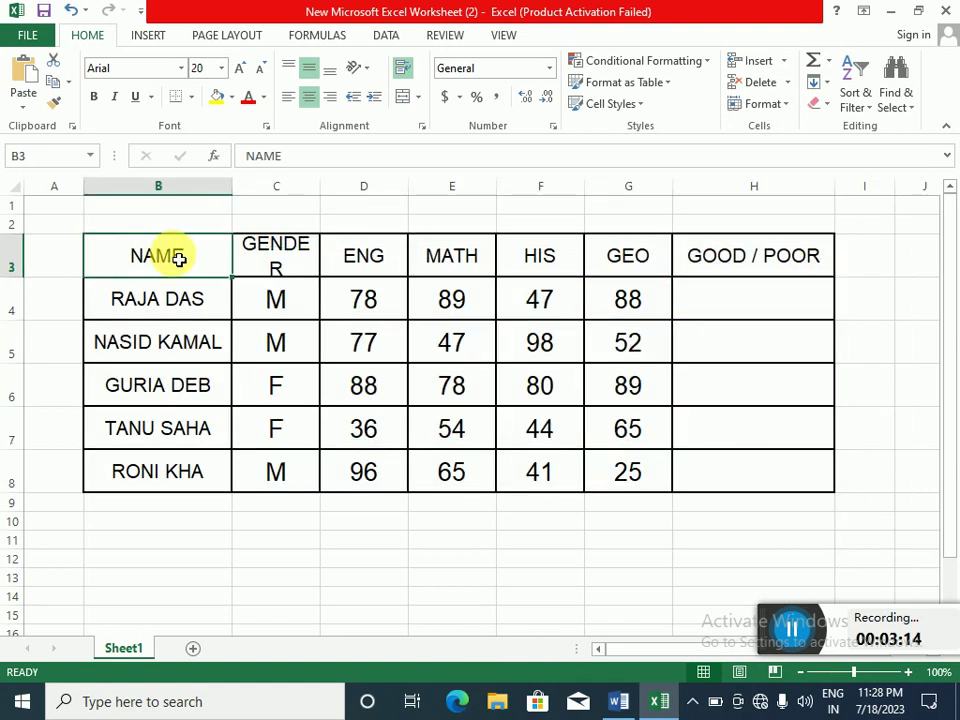
left_click_drag(328, 188, 349, 188)
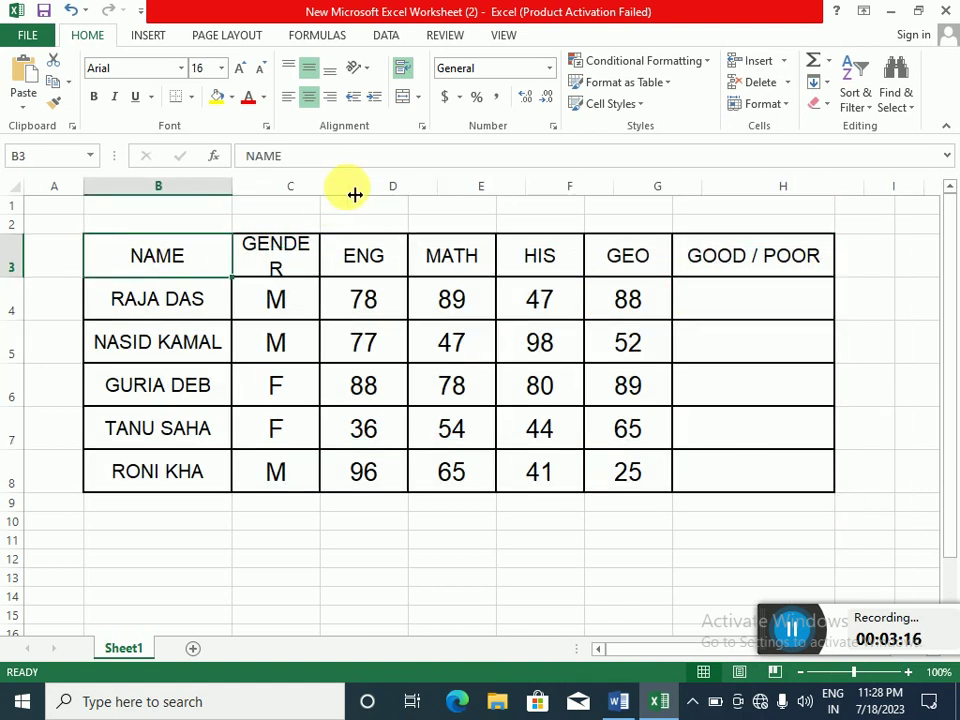
left_click(320, 245)
left_click(70, 259)
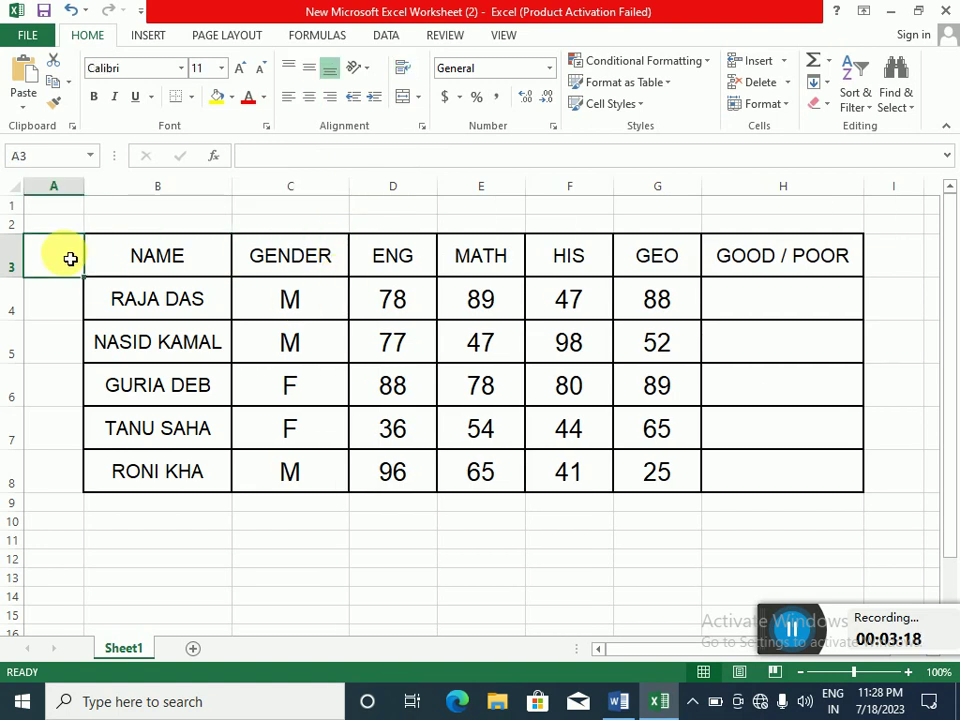
- Delete the empty column A entirely so the table starts in column A
right_click(70, 258)
left_click(113, 410)
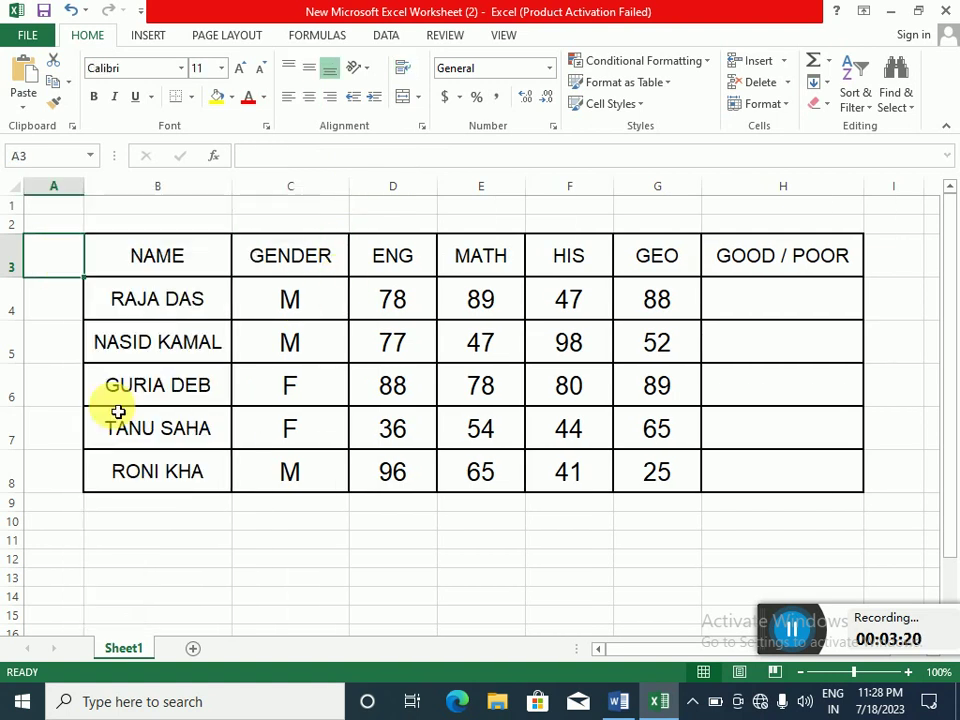
left_click(95, 423)
left_click(80, 452)
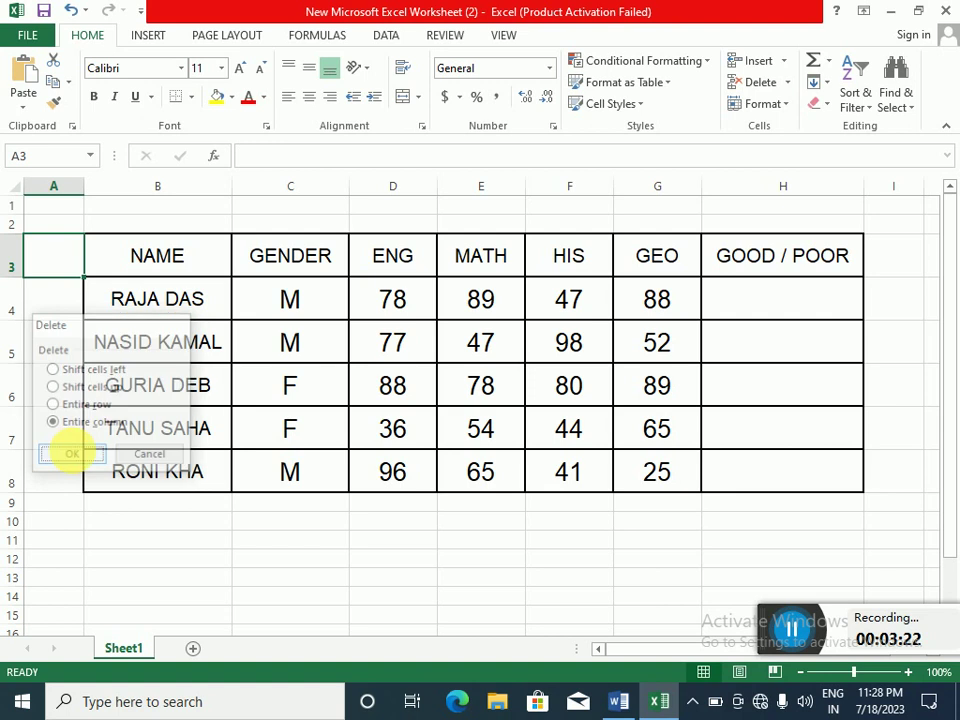
- Give the marks table A3:G8 an outside border and make all its text bold
mouse_move(98, 259)
left_mouse_down()
mouse_move(626, 429)
mouse_move(723, 493)
left_mouse_up()
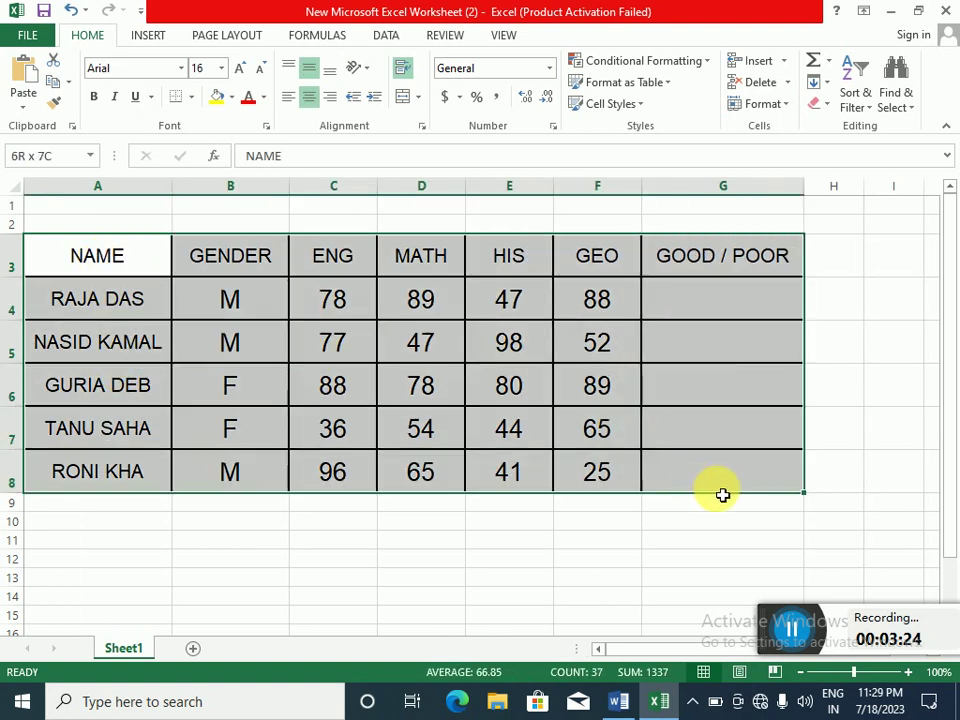
left_click(191, 97)
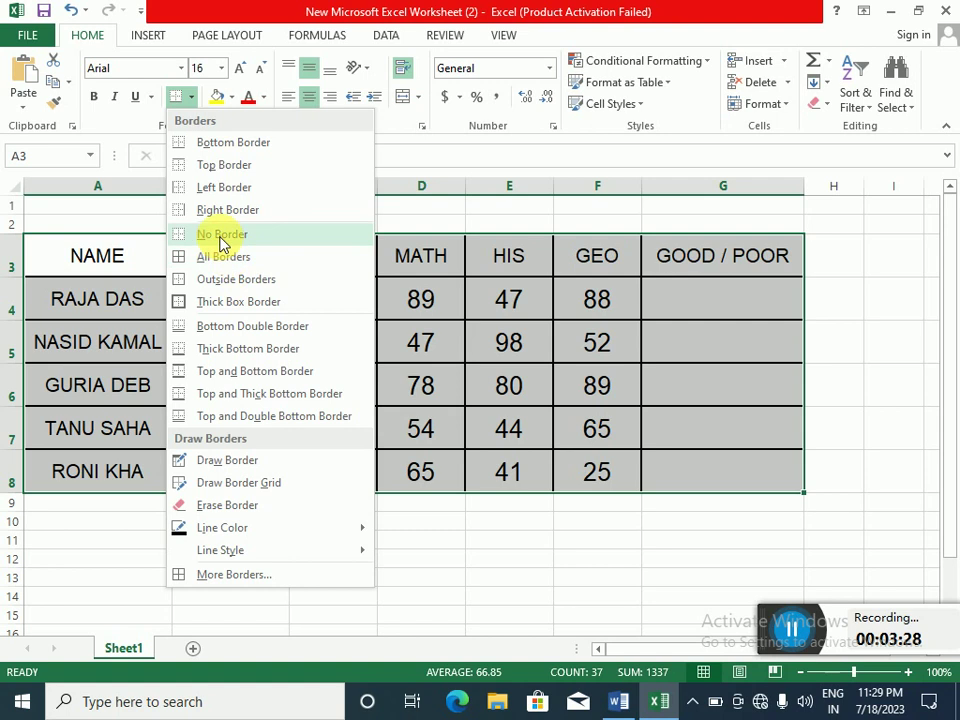
left_click(233, 297)
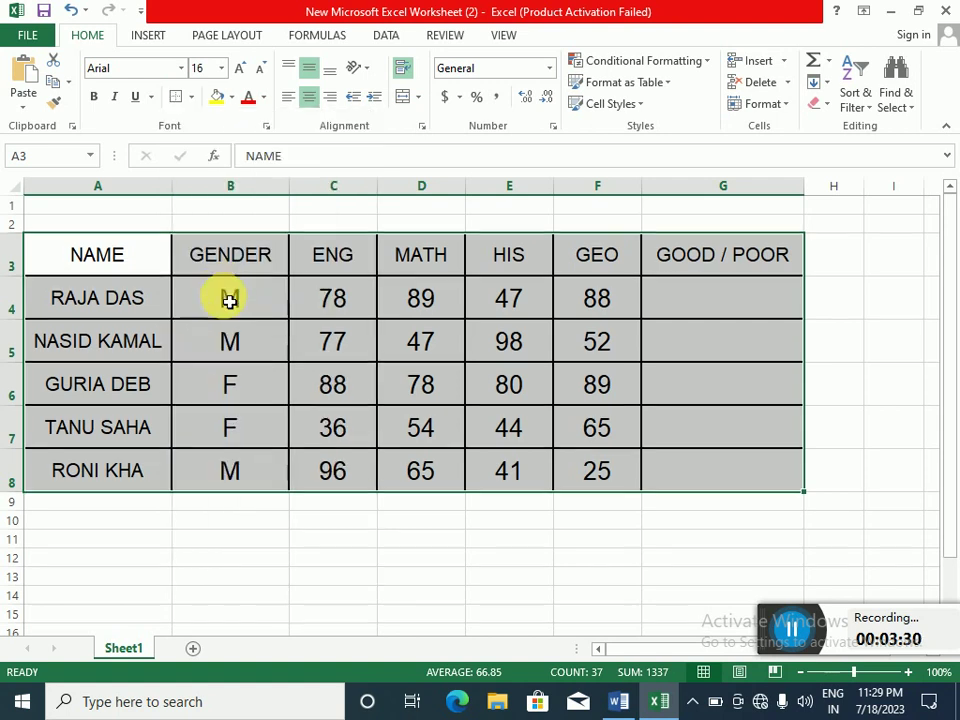
left_click(191, 97)
left_click(225, 240)
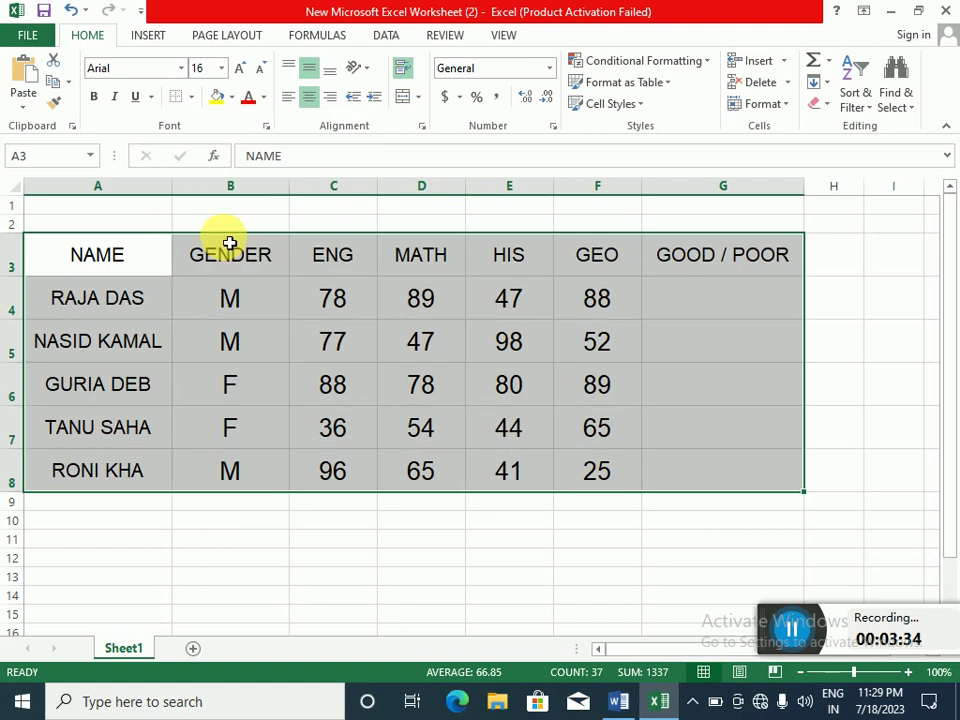
left_click(194, 104)
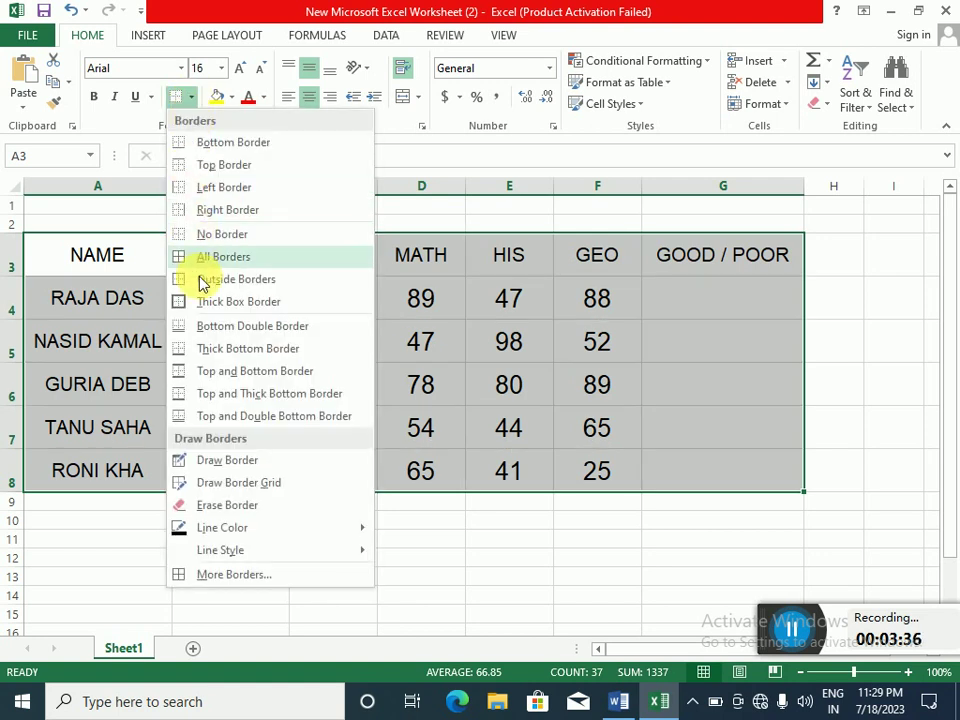
left_click(205, 278)
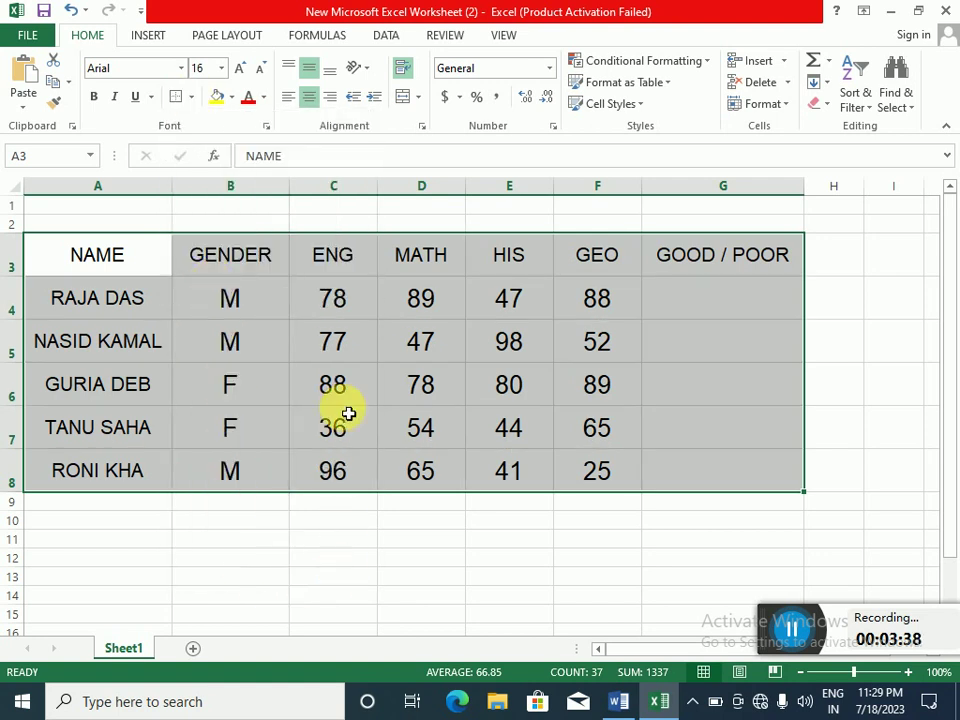
left_click(95, 98)
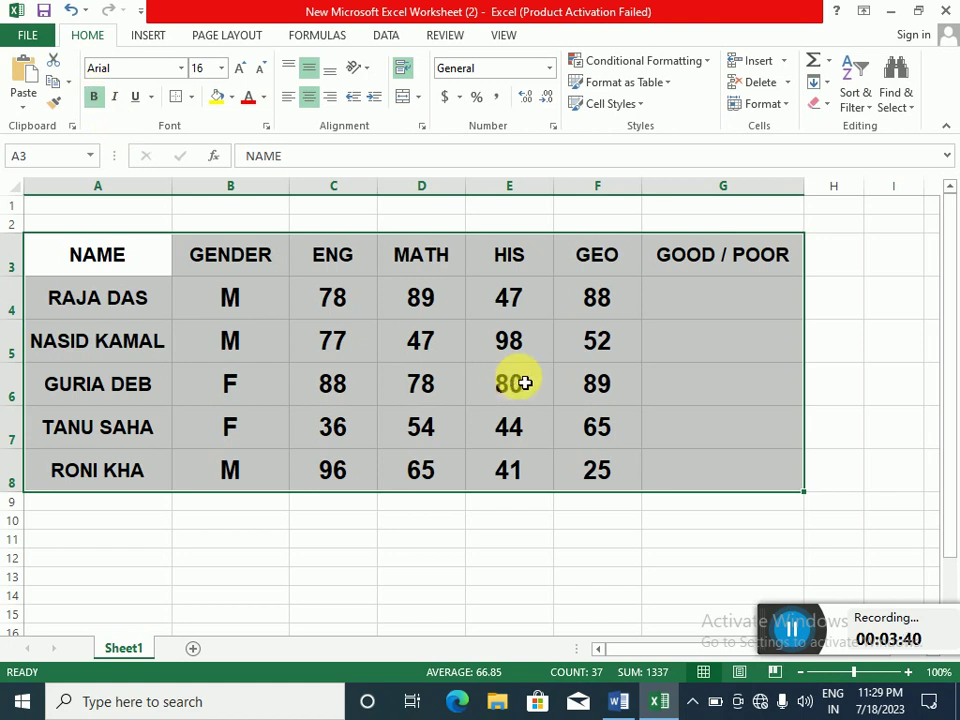
left_click(600, 350)
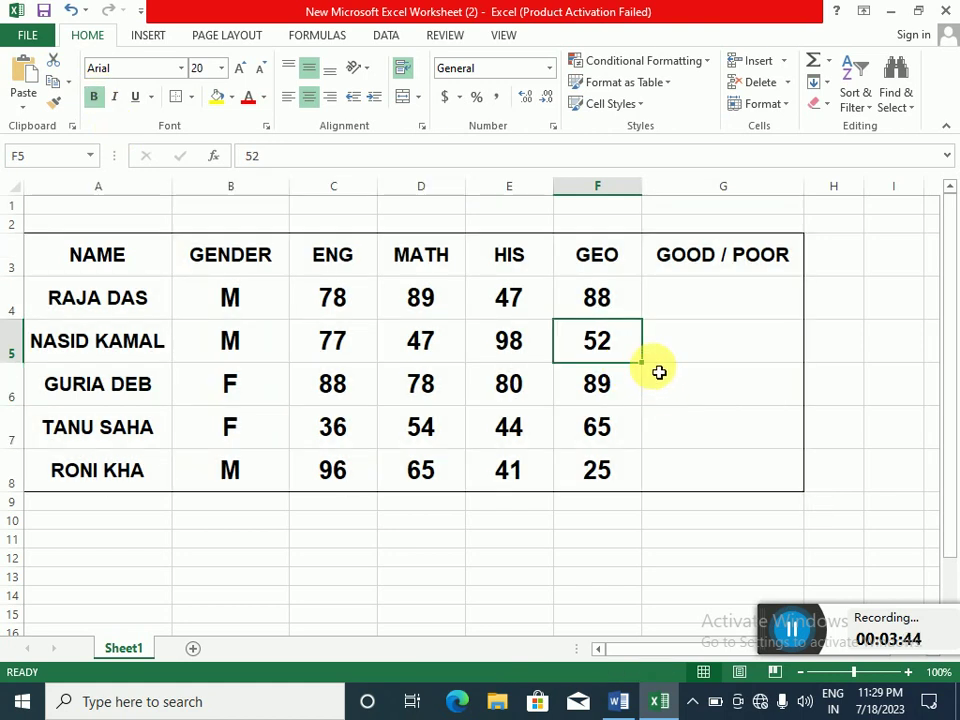
left_click(619, 701)
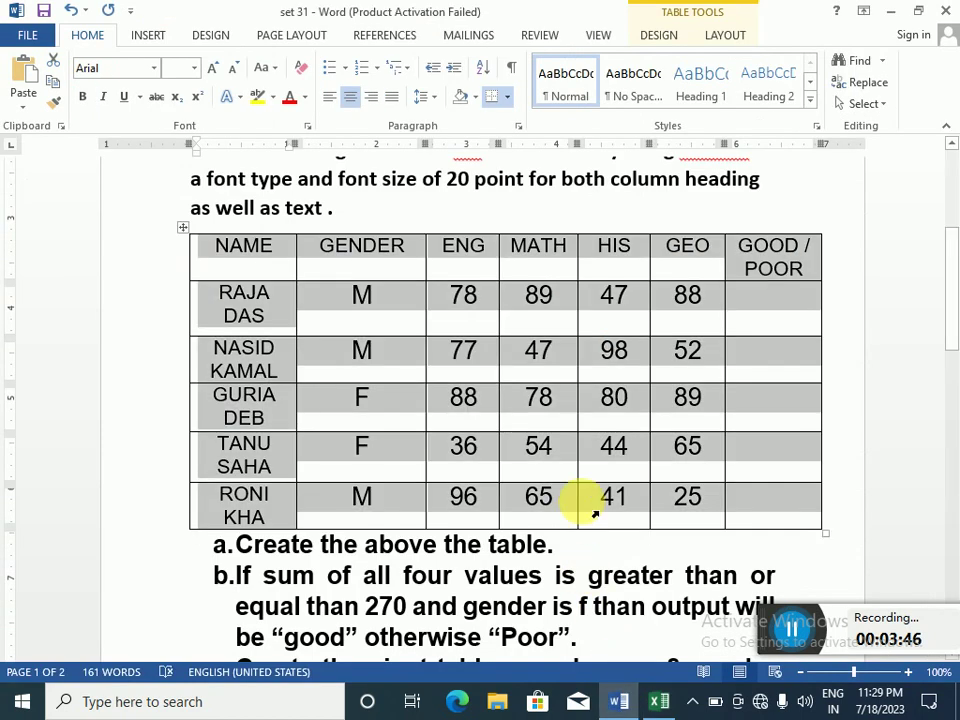
scroll(594, 511, "down", 3)
left_click(564, 501)
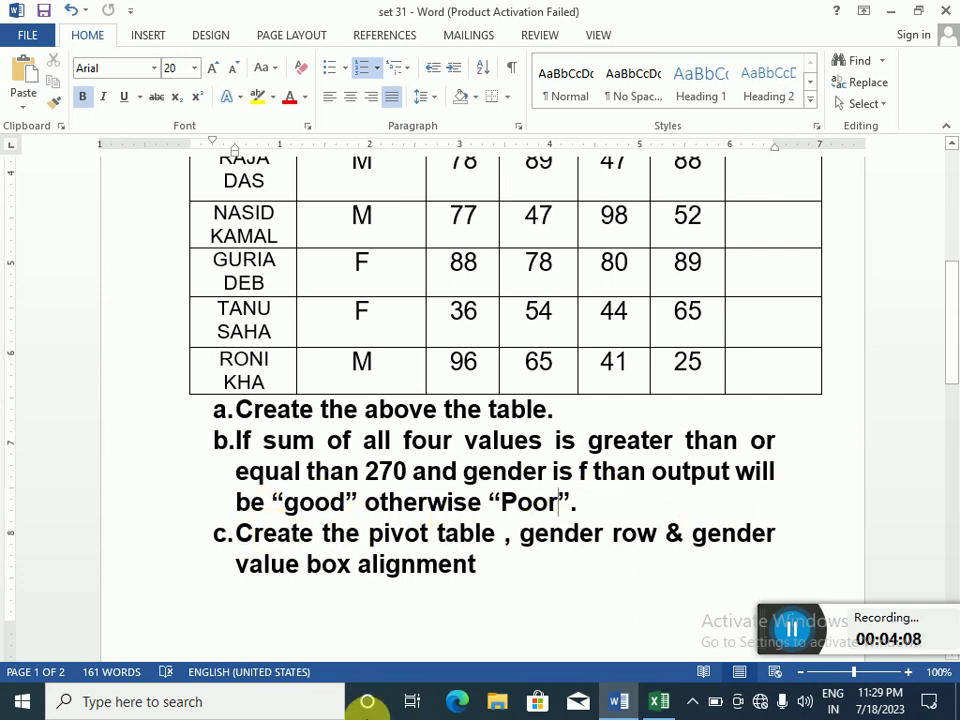
left_click(658, 701)
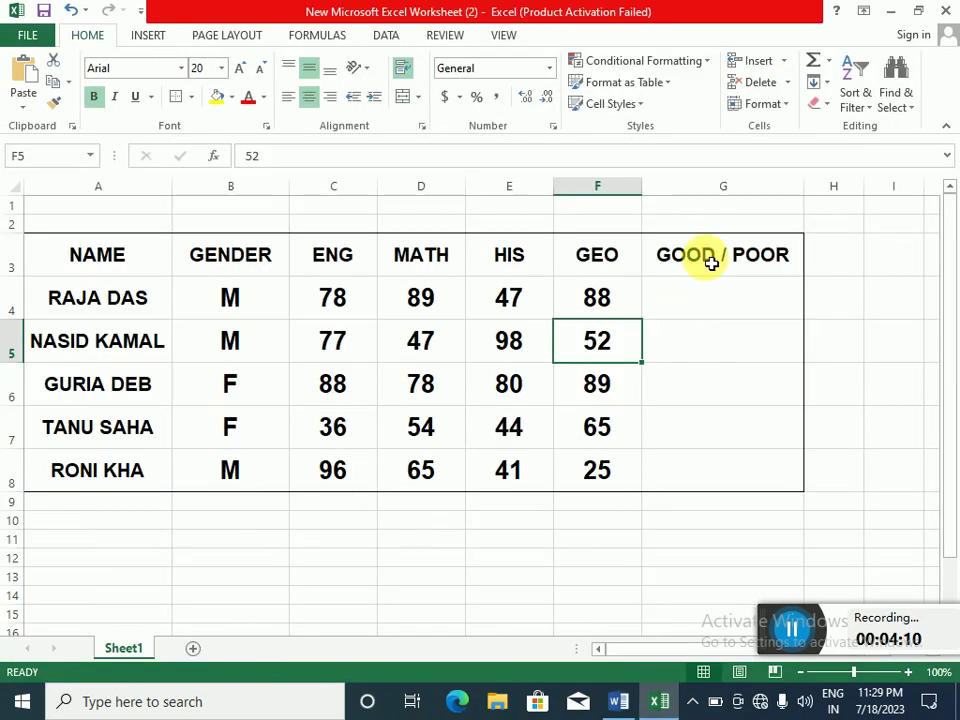
- Check the first student's marks C4:F4, then start G4's formula with =if
left_click(722, 308)
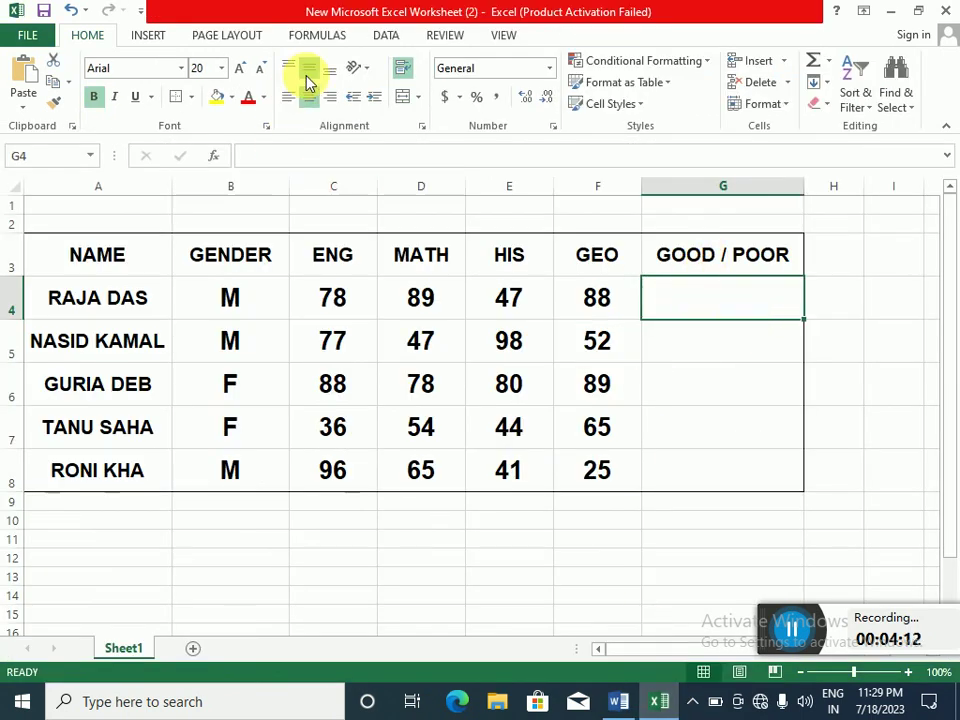
left_click(357, 70)
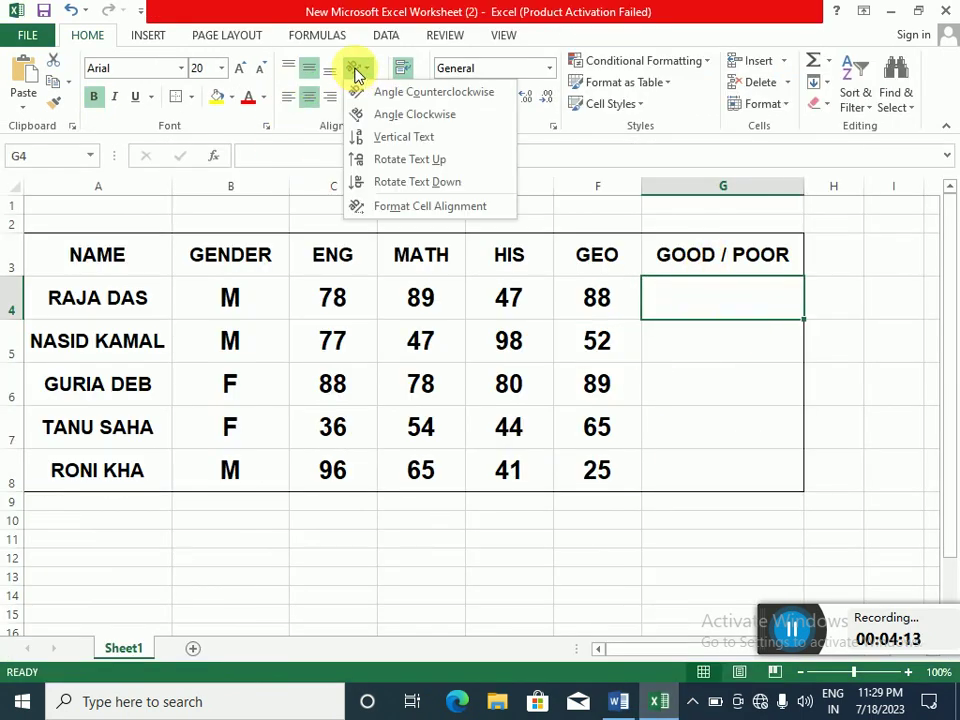
left_click(403, 68)
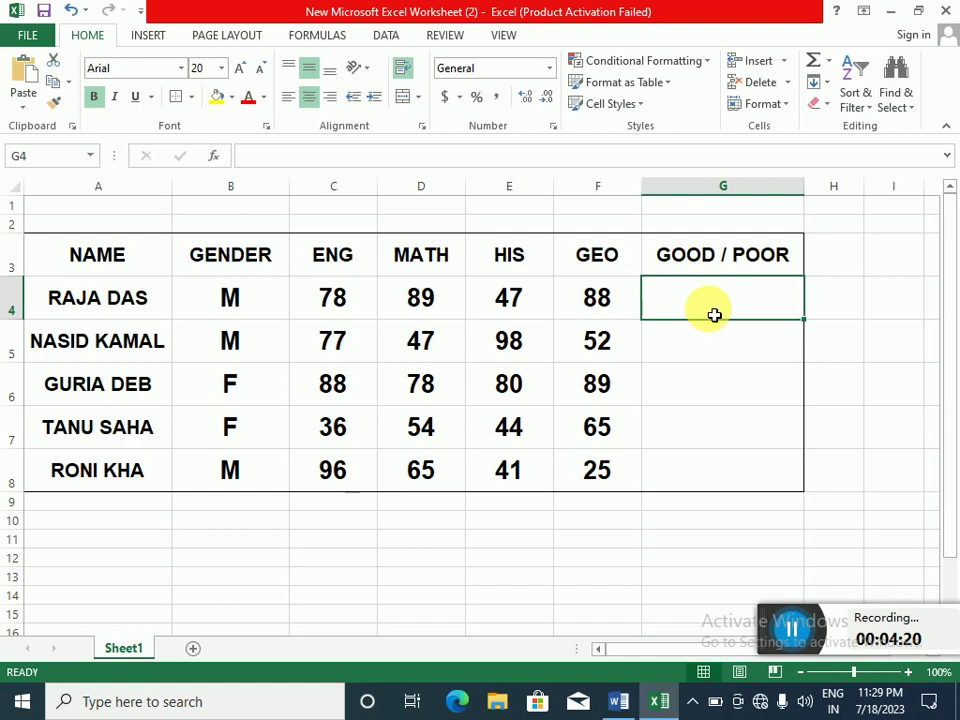
left_click_drag(370, 303, 597, 317)
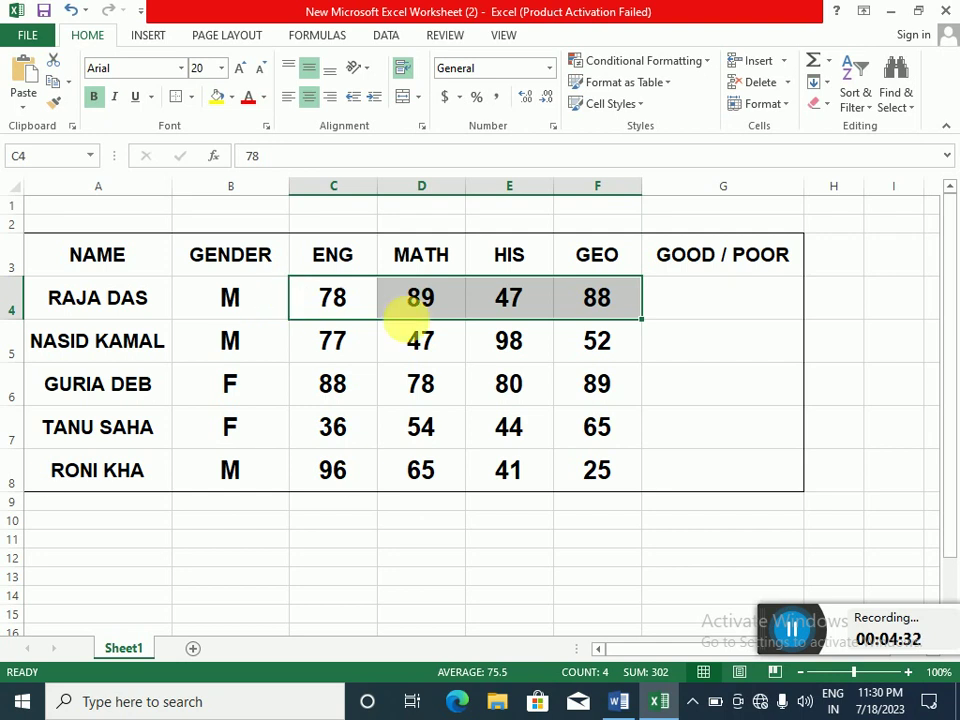
left_click(725, 308)
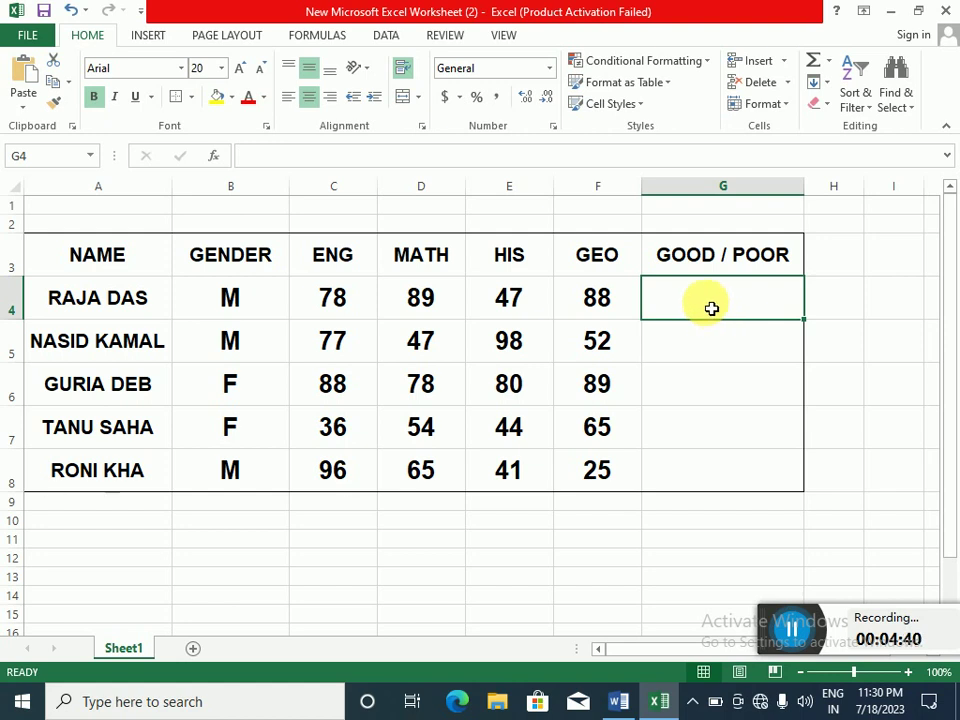
type("=")
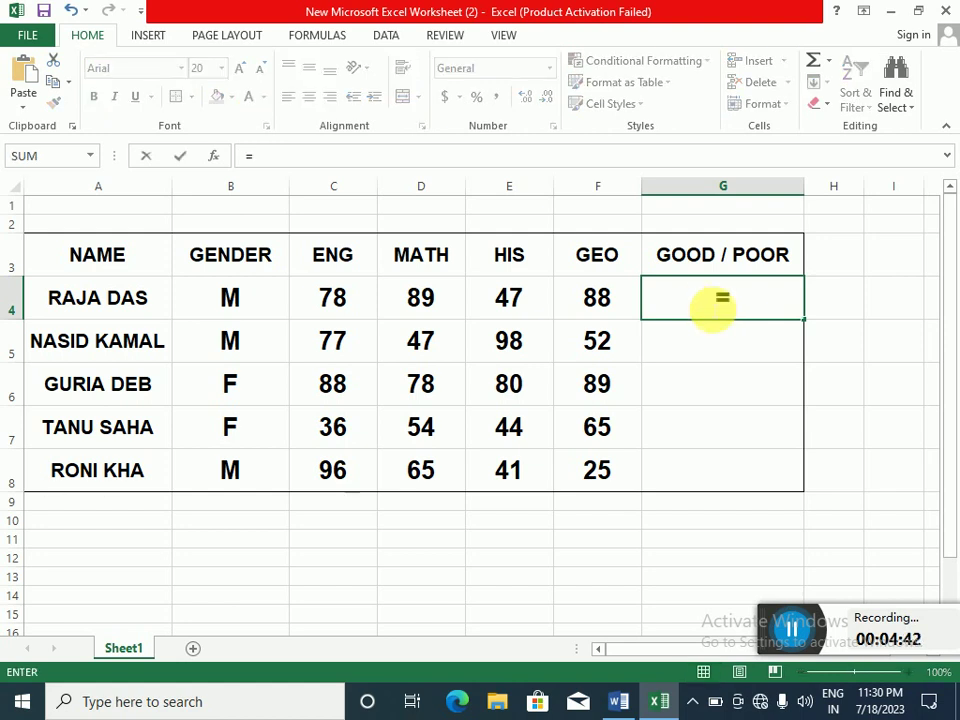
type("if")
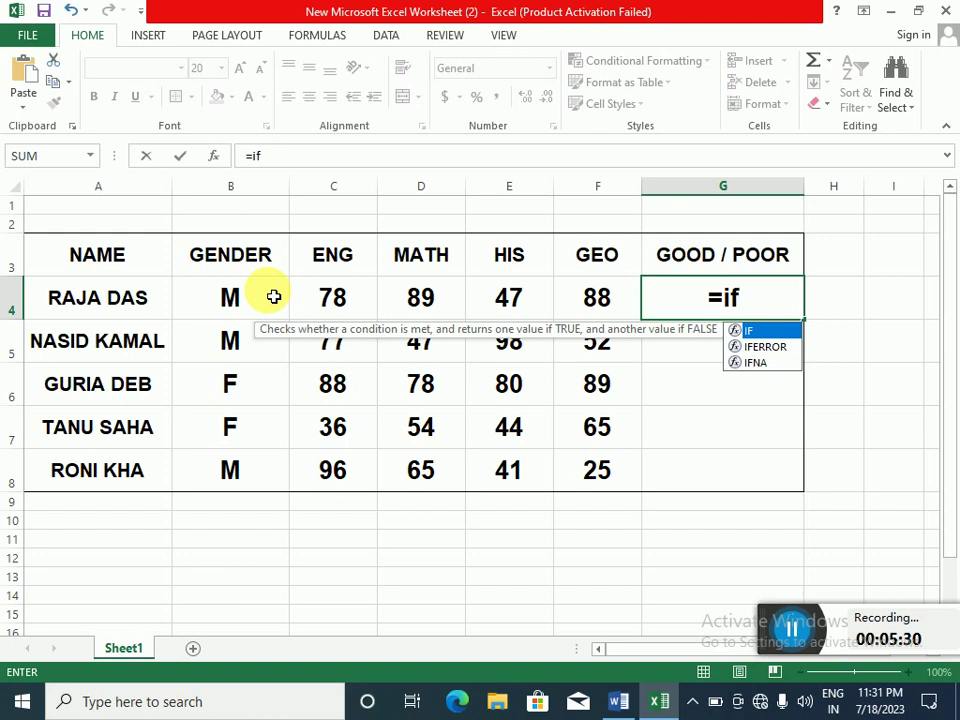
- Extend G4's formula to =if((sum(C4:F4)>=270,B4="F"
type("((")
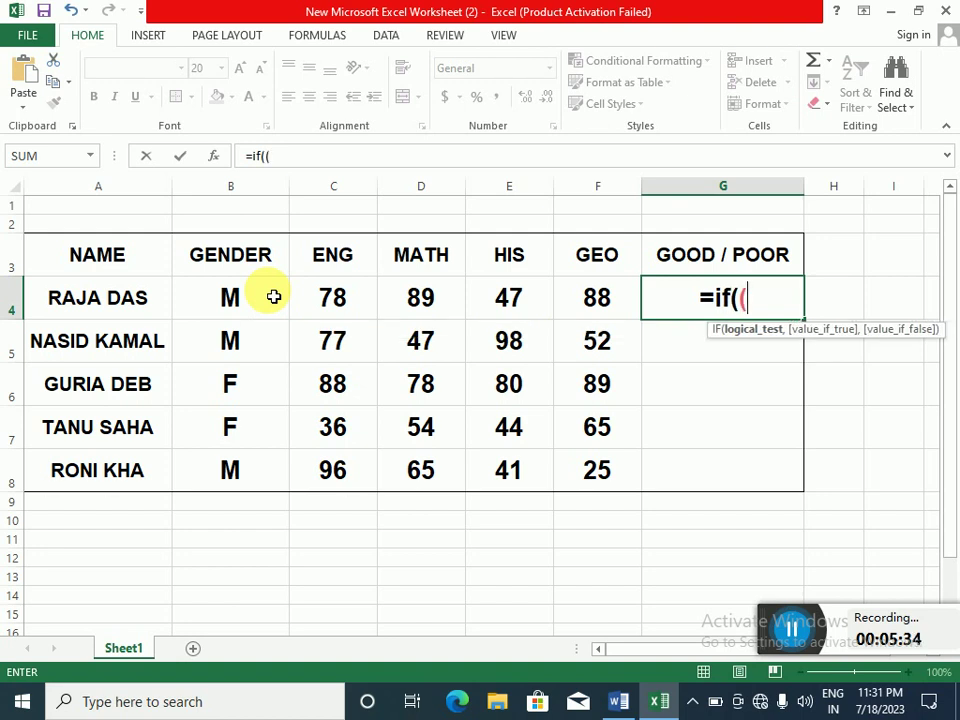
type("sum")
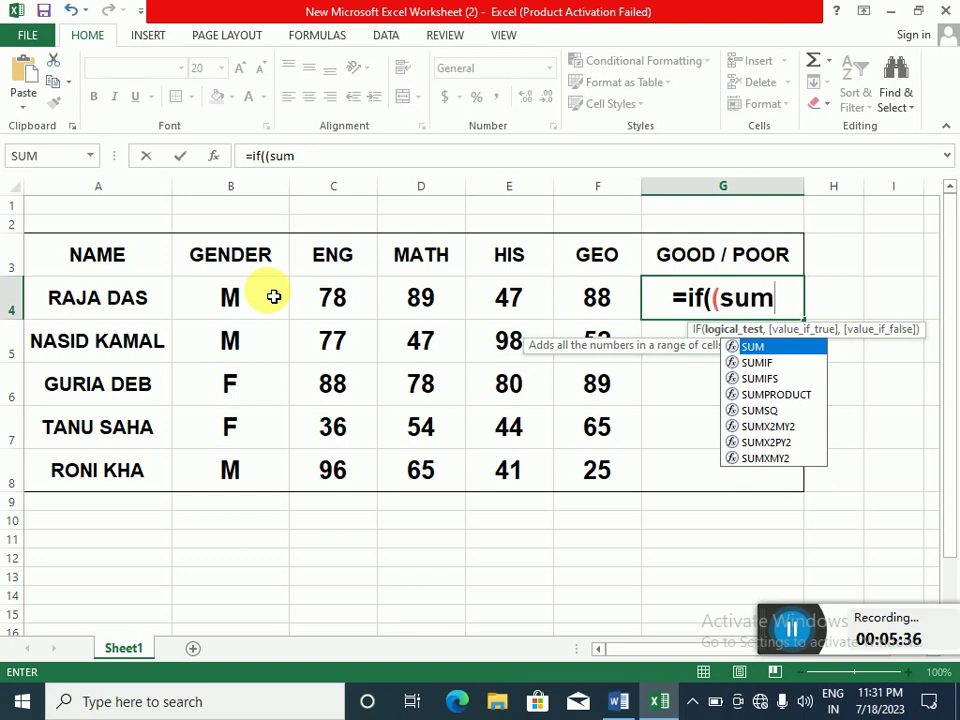
type("(")
mouse_move(345, 304)
left_mouse_down()
mouse_move(493, 326)
mouse_move(589, 300)
left_mouse_up()
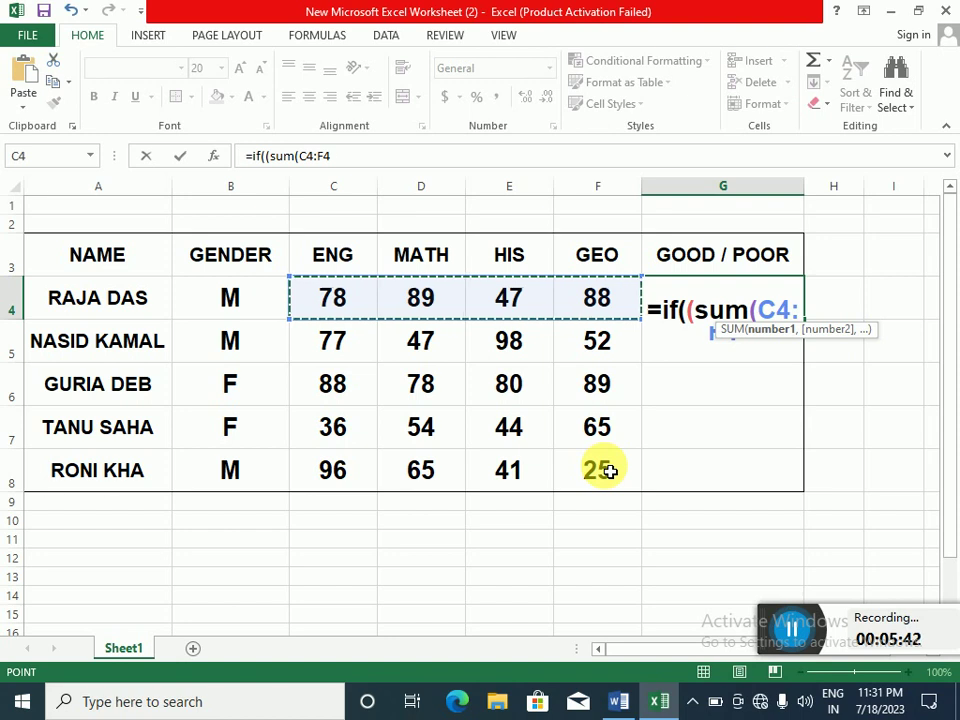
type(")")
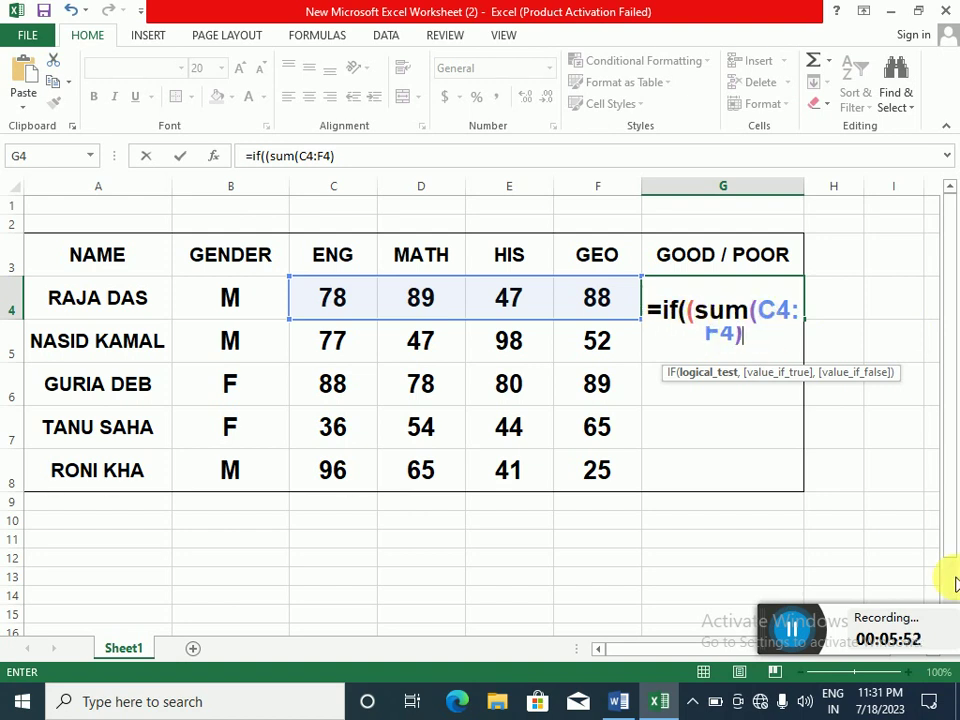
type(">")
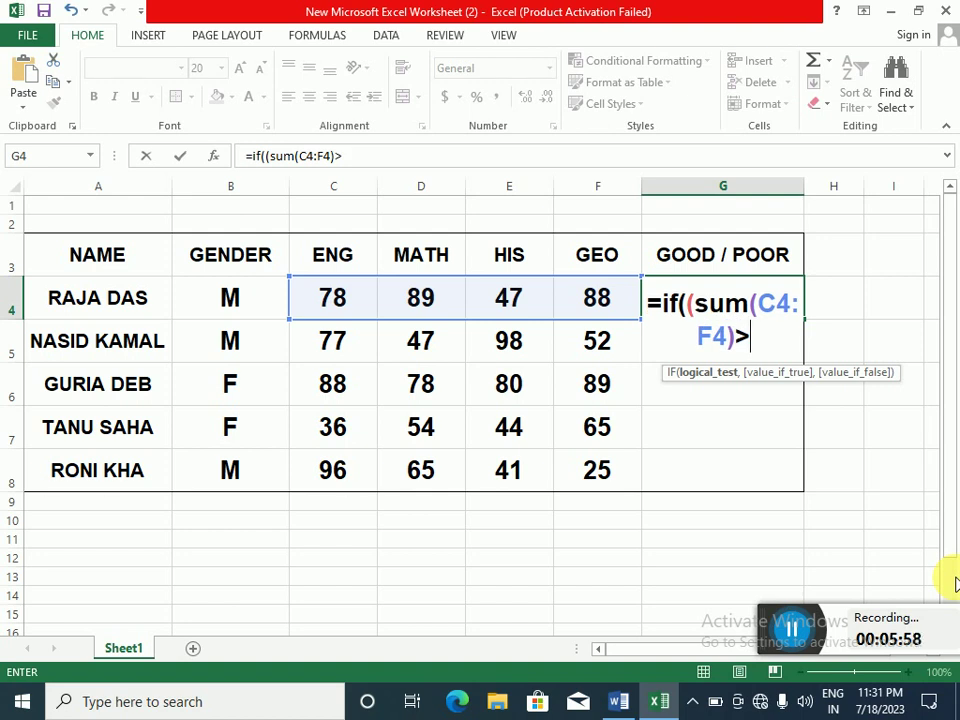
type("=270")
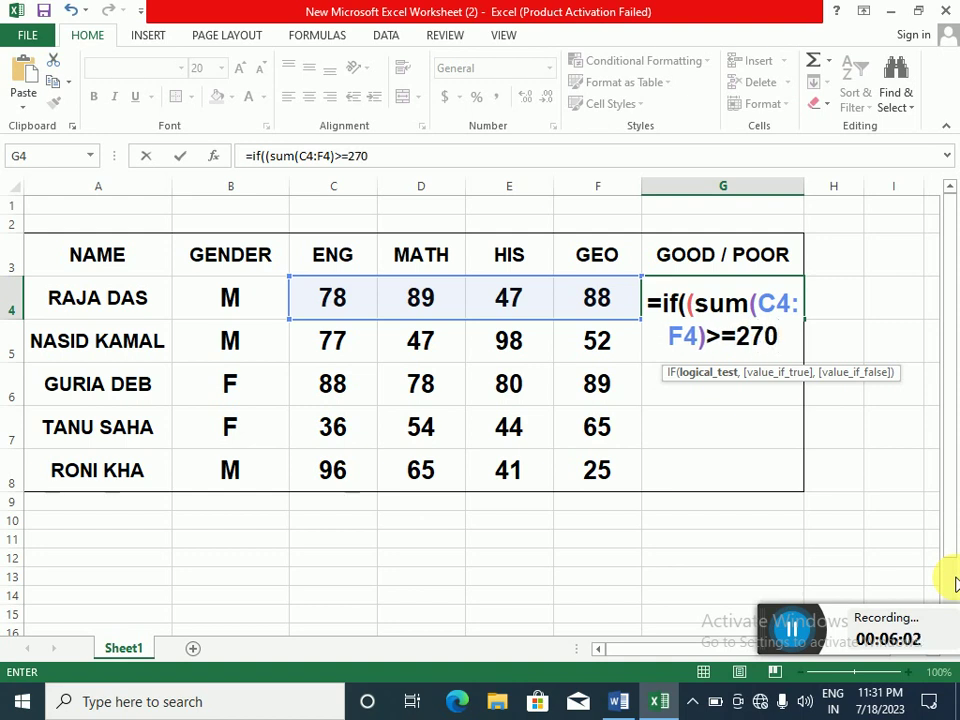
type(",")
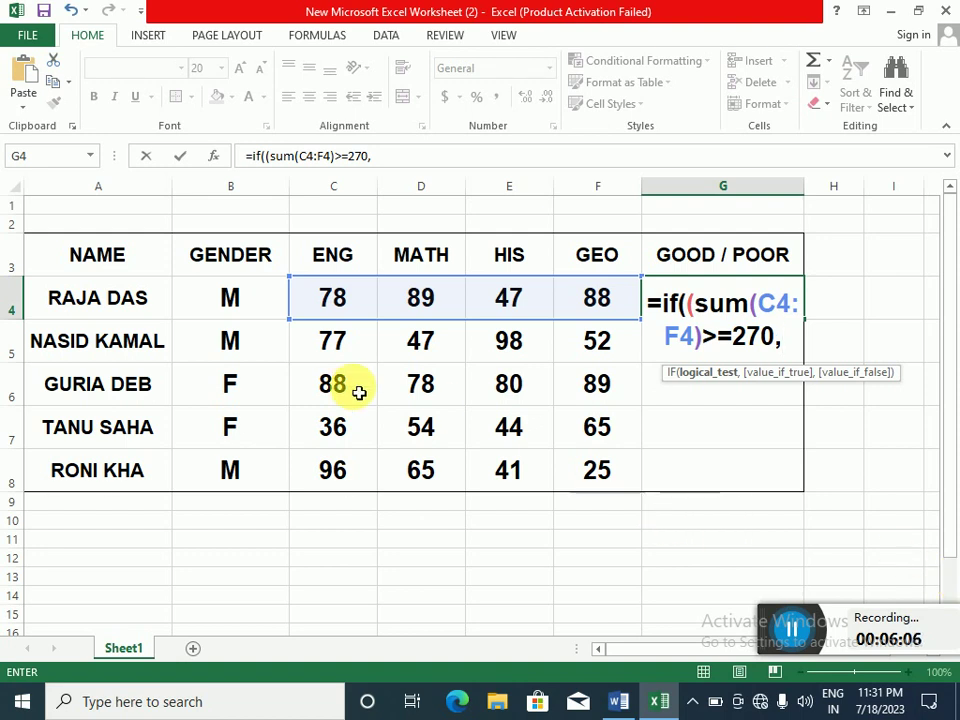
left_click(248, 303)
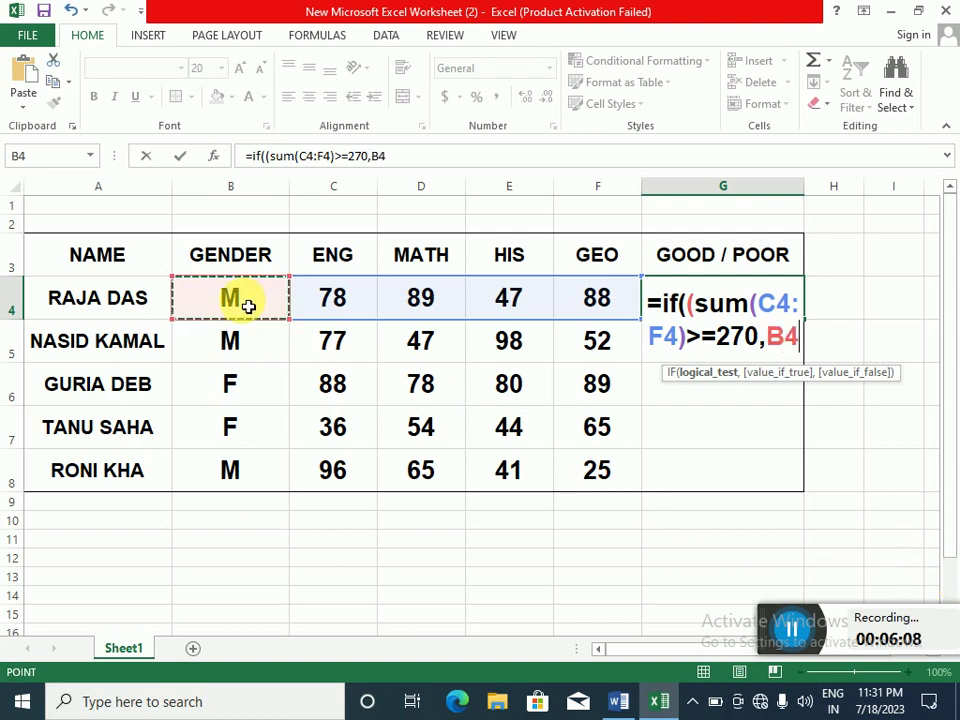
type("=")
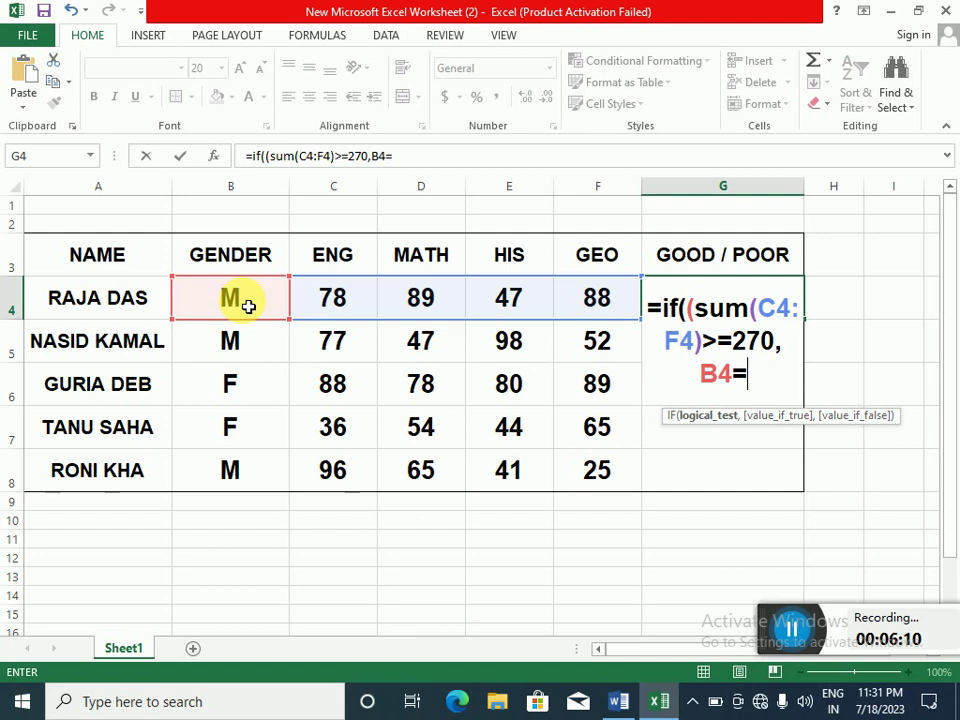
type("\"F")
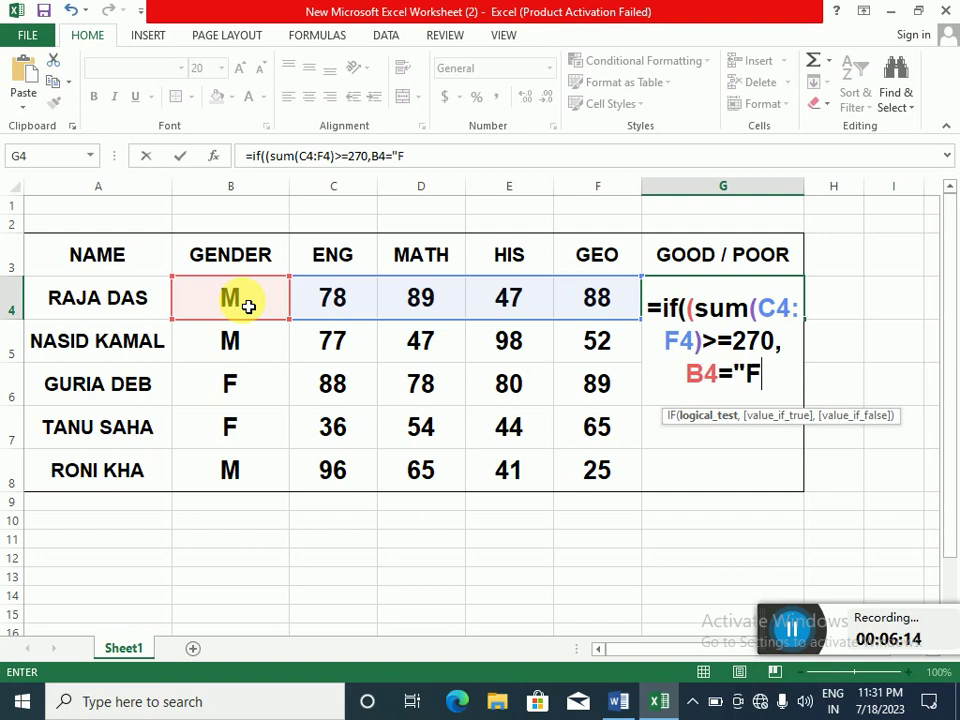
type("\"")
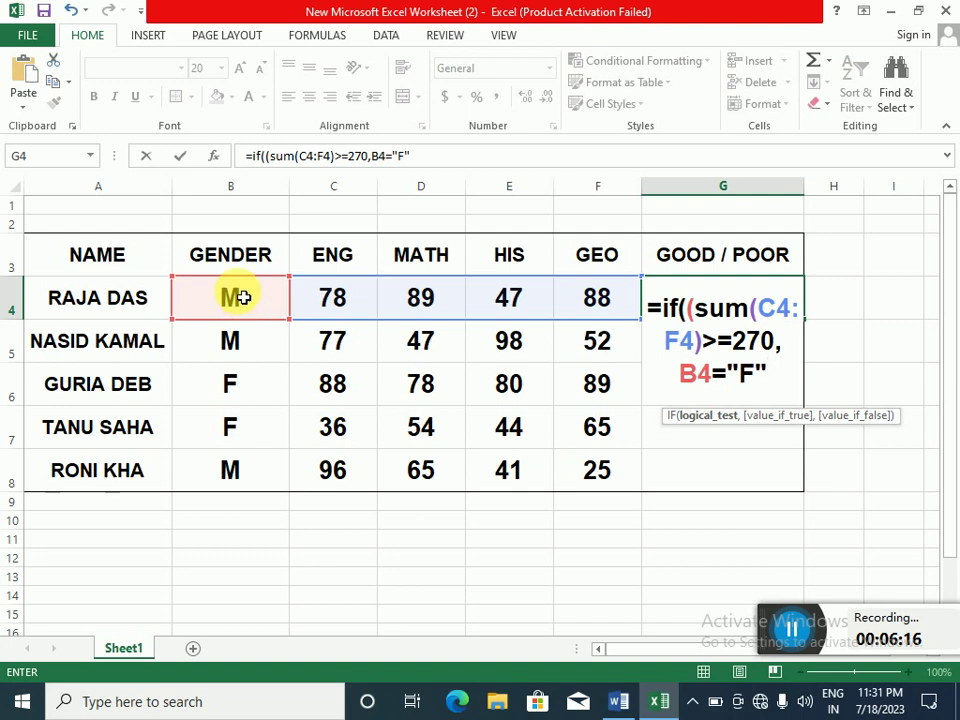
- Wrap both tests in AND, add "Good","Poor" results, and fill G4's formula down to G8
left_click(689, 308)
type("and")
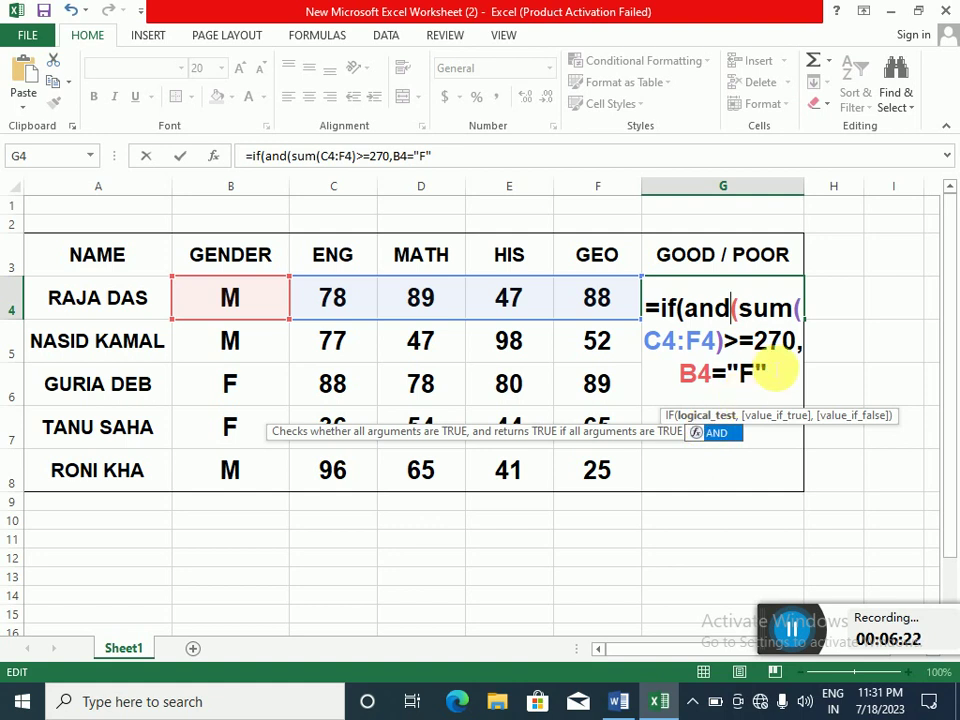
left_click(810, 365)
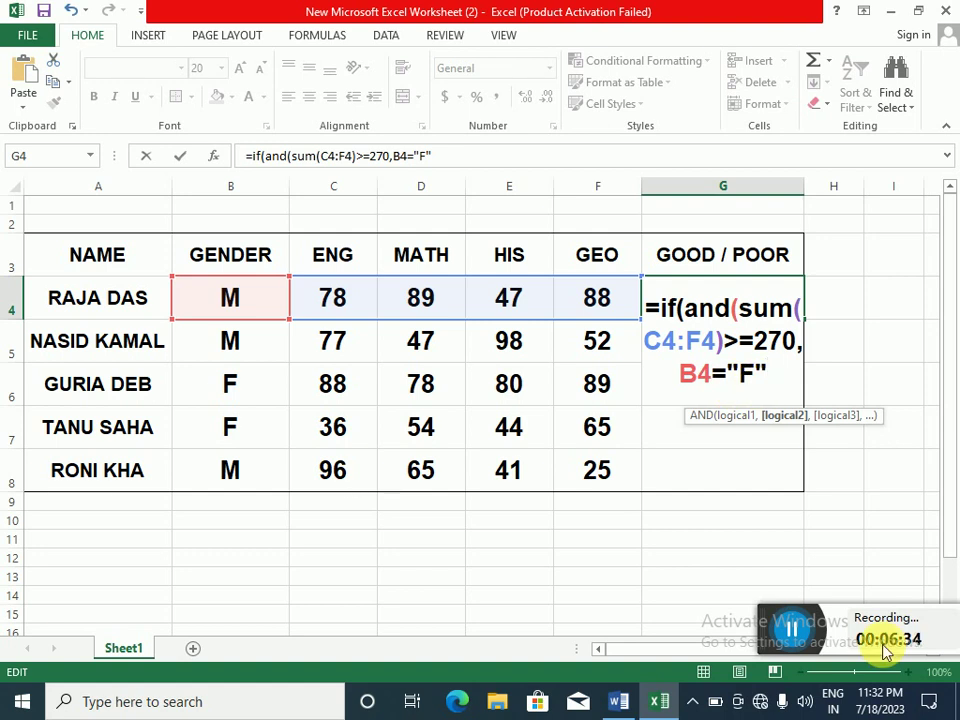
type(")")
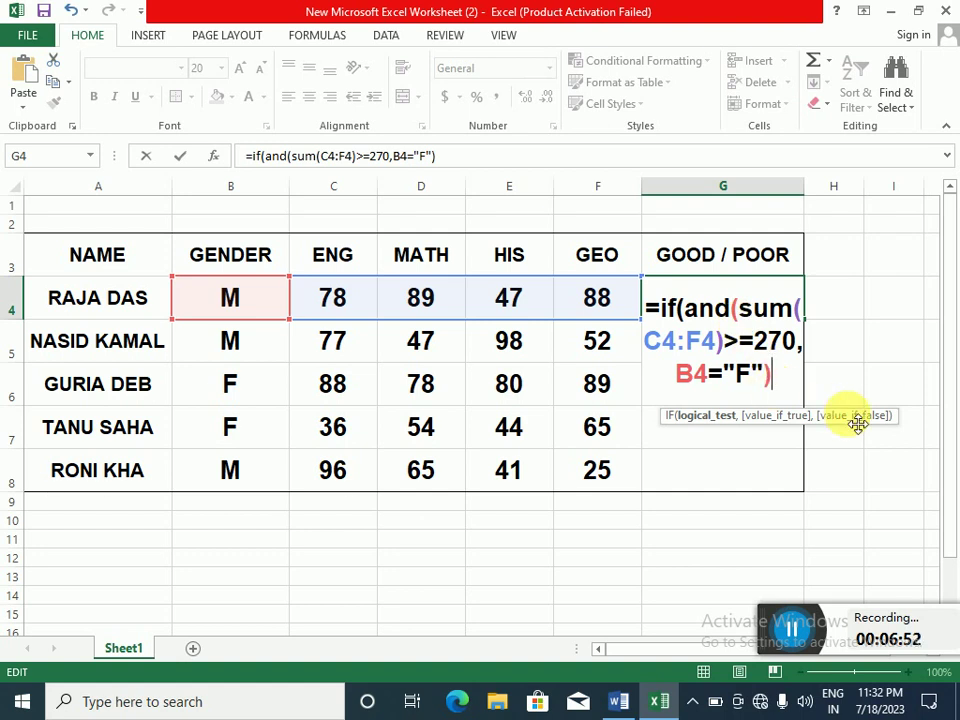
type(",")
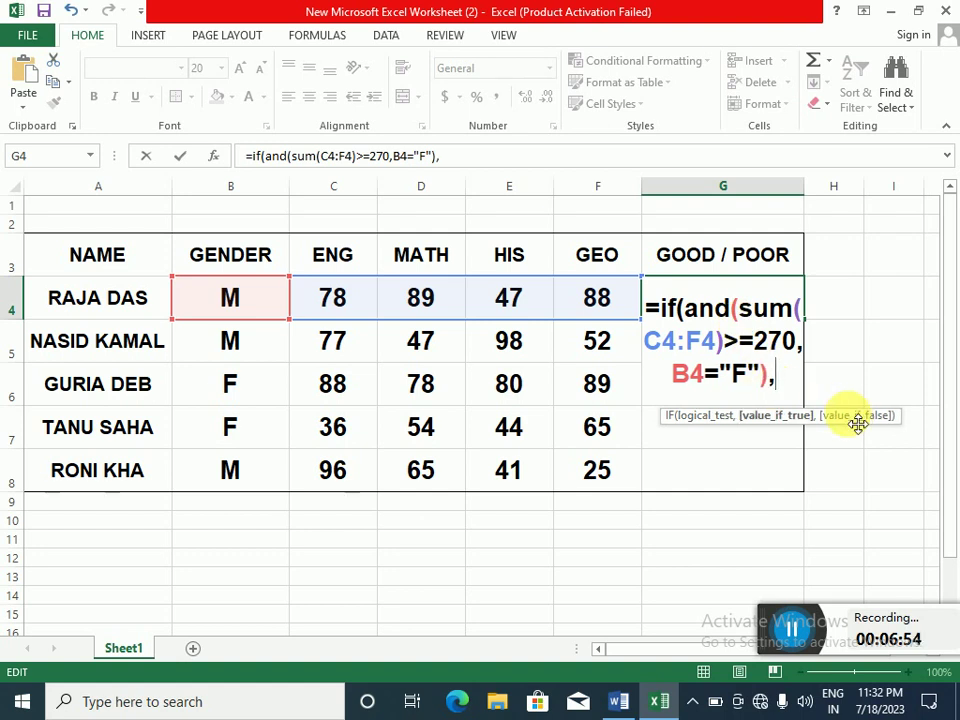
type("\"G")
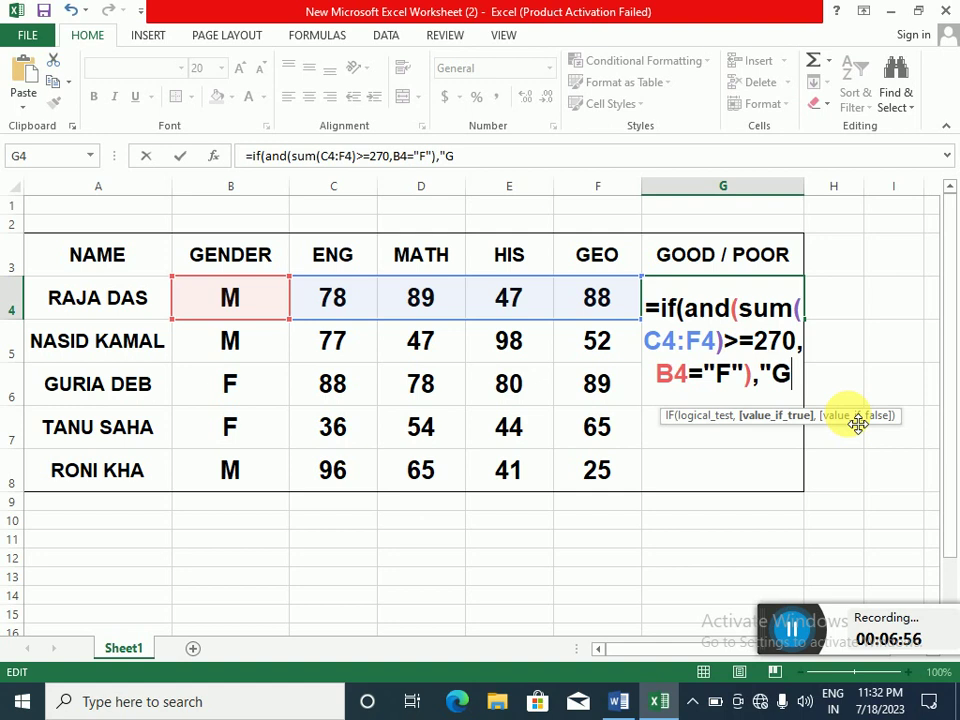
type("ood\"")
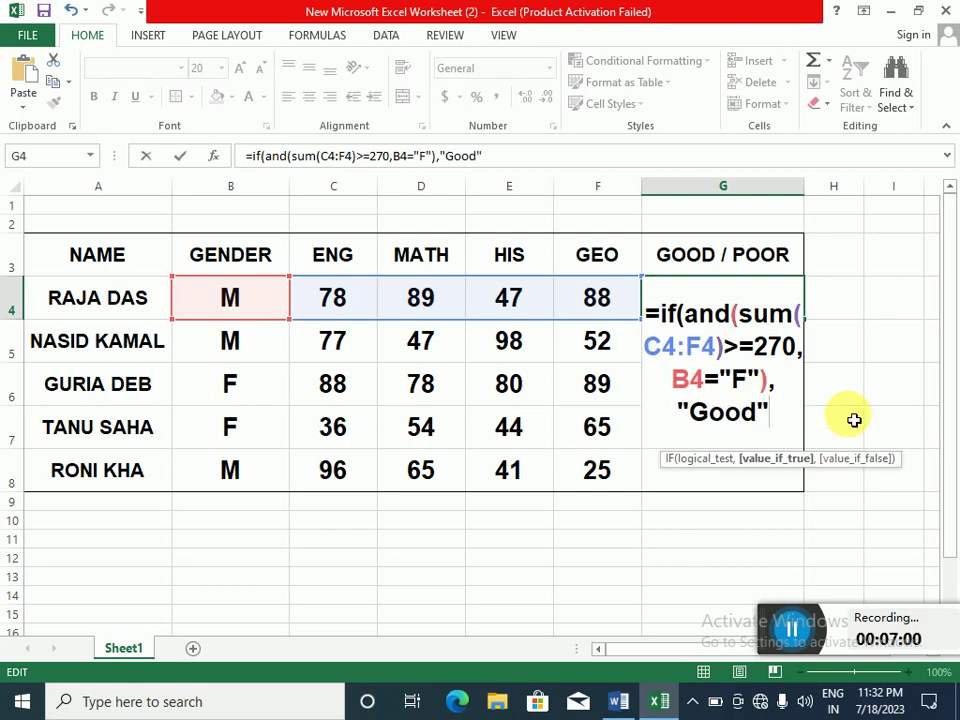
type(",")
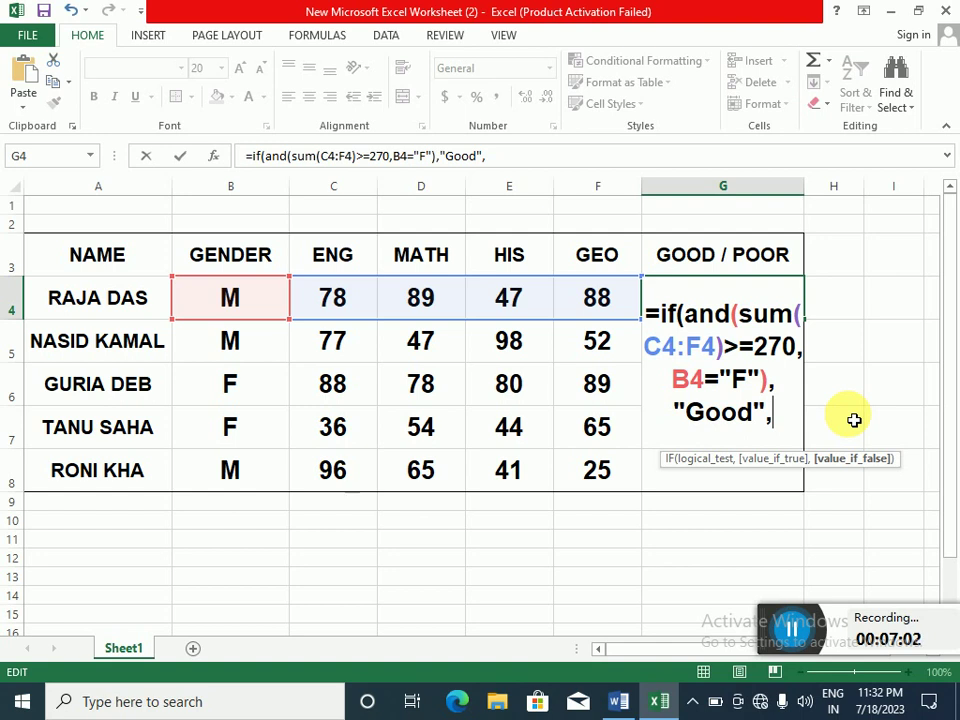
type("\"Poo")
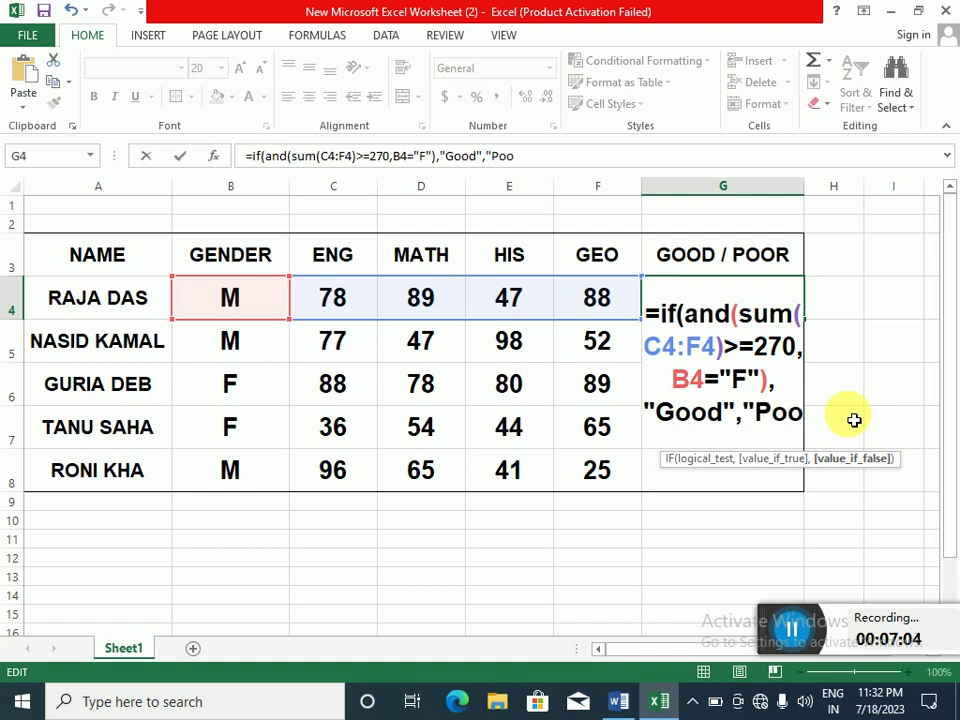
type("r")
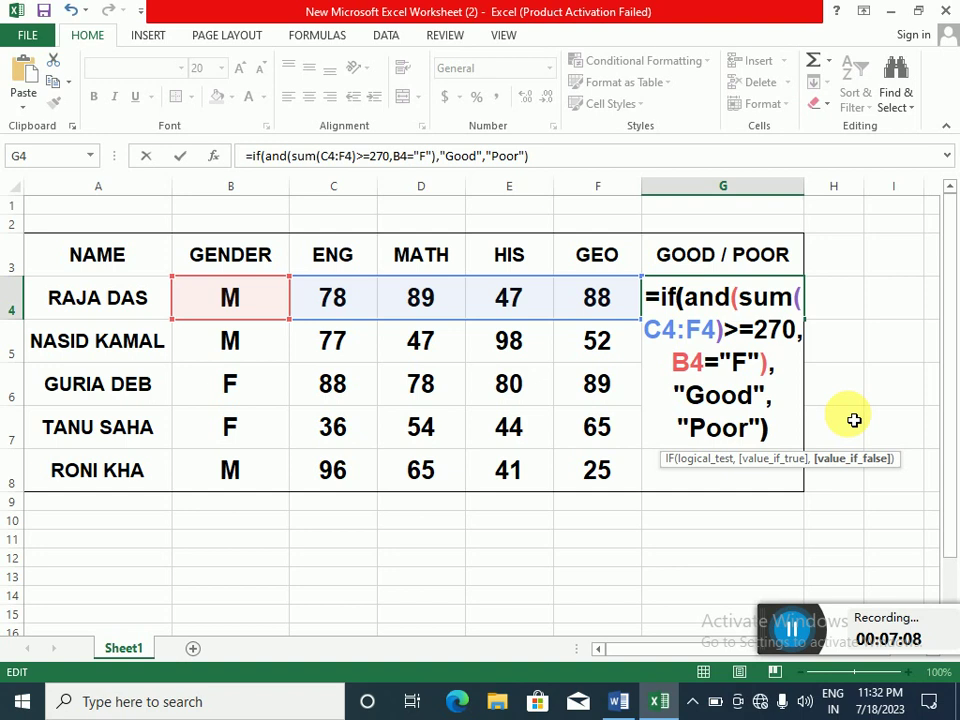
key("Return")
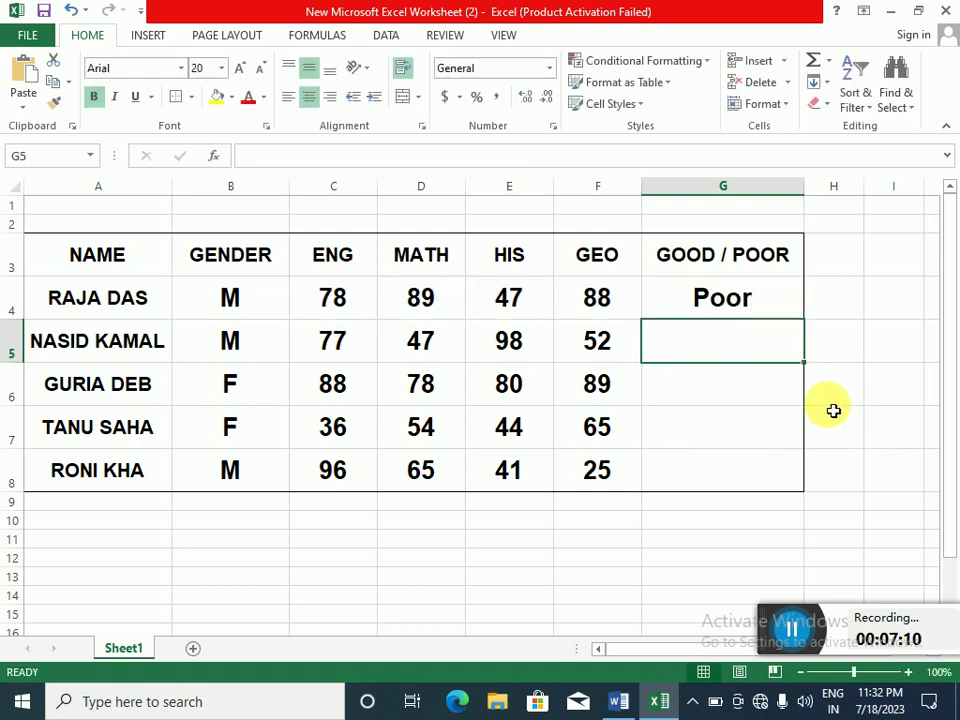
left_click(739, 300)
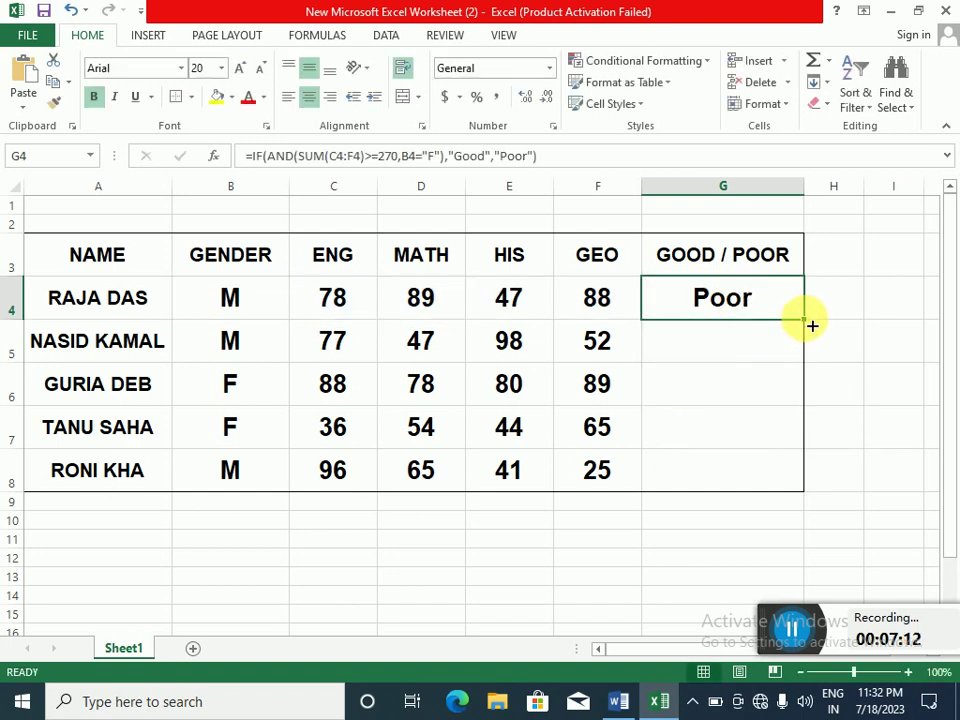
mouse_move(810, 325)
left_mouse_down()
mouse_move(799, 497)
mouse_move(803, 487)
left_mouse_up()
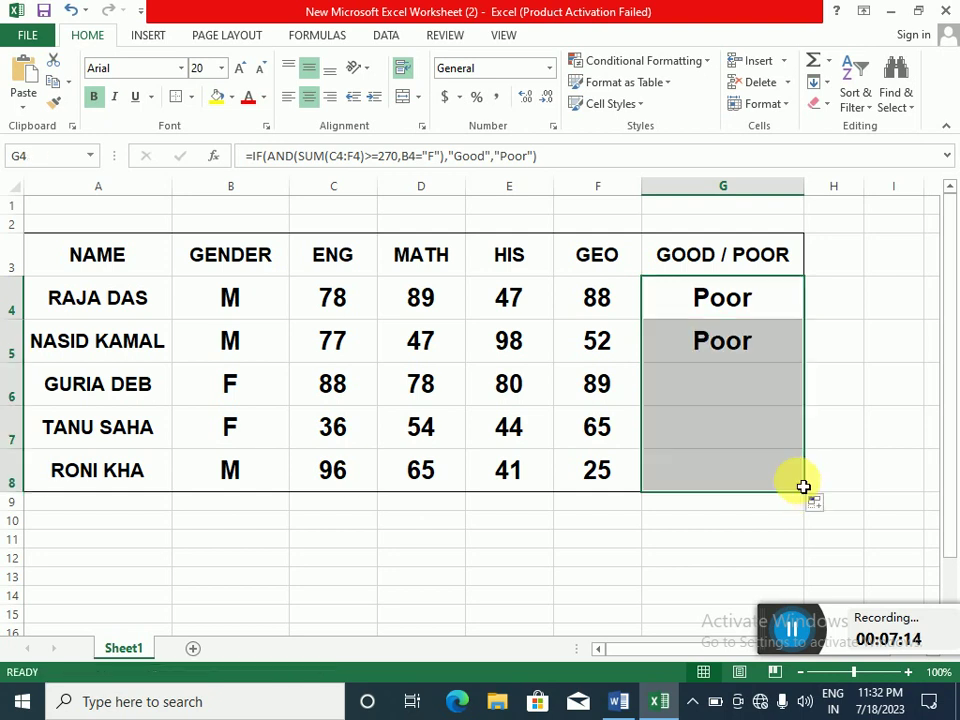
- Compare the copied formulas in G6 and G4, then deselect the results
left_click(729, 375)
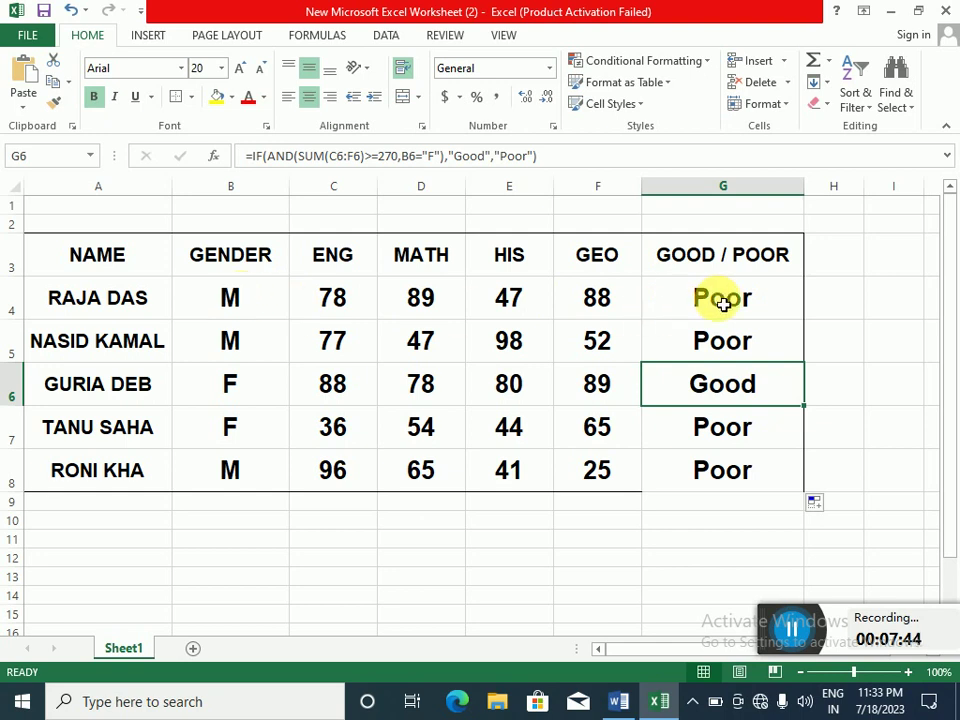
left_click(720, 298)
left_click(726, 399)
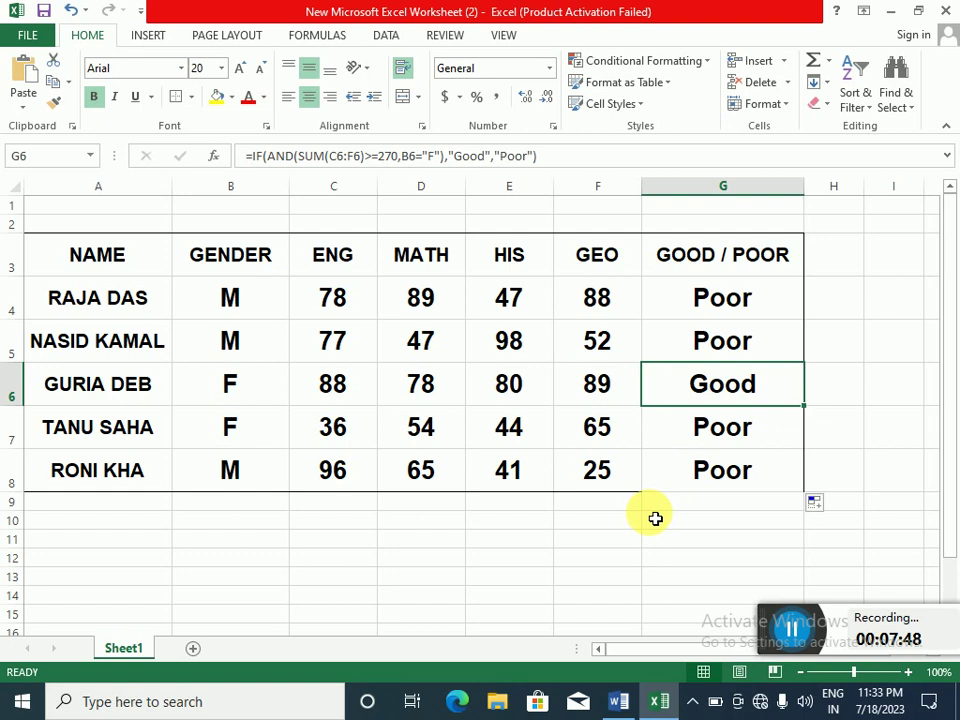
left_click(476, 541)
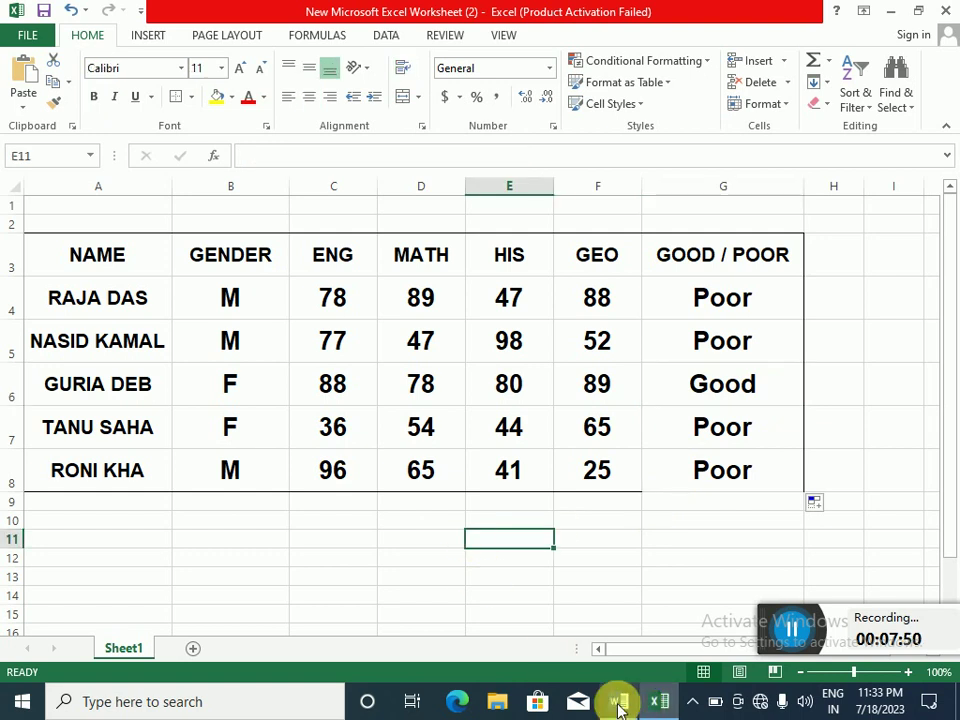
left_click(618, 701)
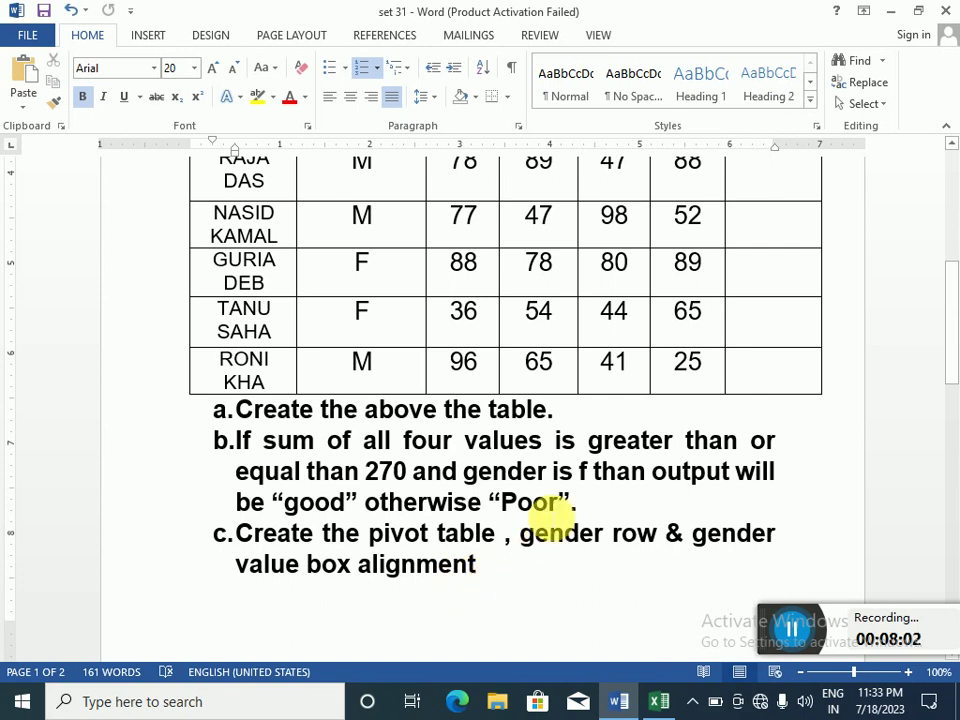
left_click(659, 703)
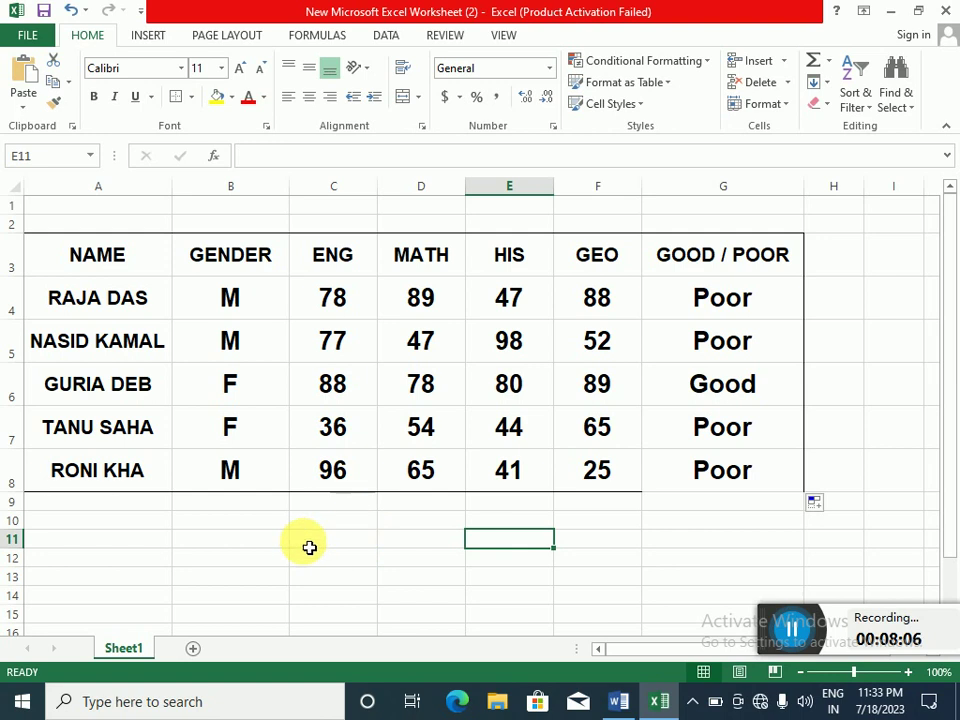
- Select the A3:G8 marks table and insert an empty PivotTable at Sheet1!$A$11
left_click(128, 548)
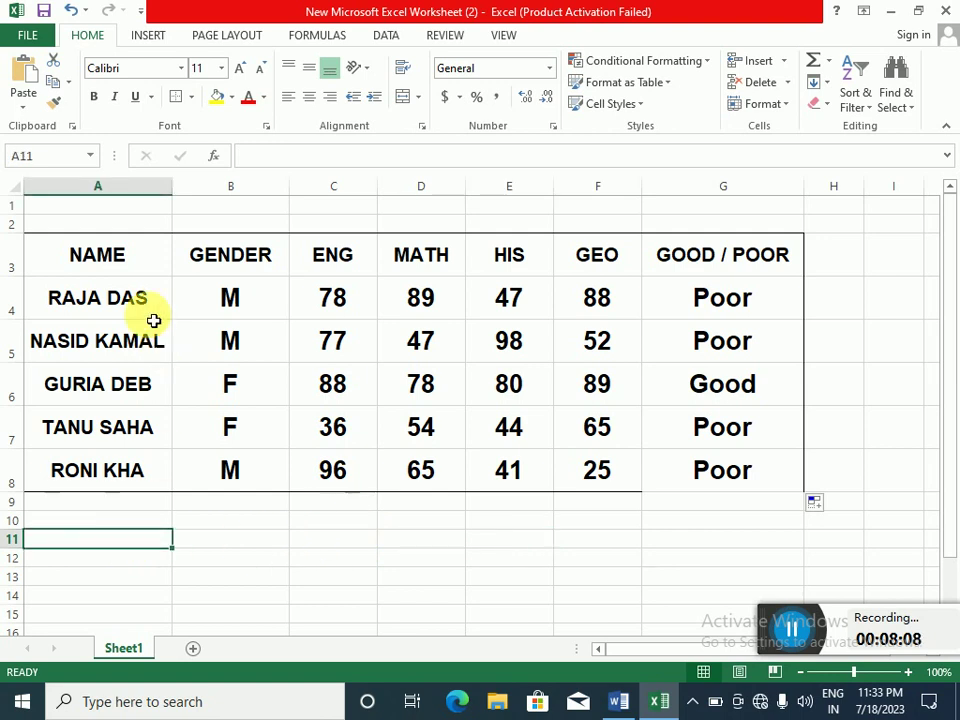
mouse_move(100, 257)
left_mouse_down()
mouse_move(683, 469)
mouse_move(707, 467)
left_mouse_up()
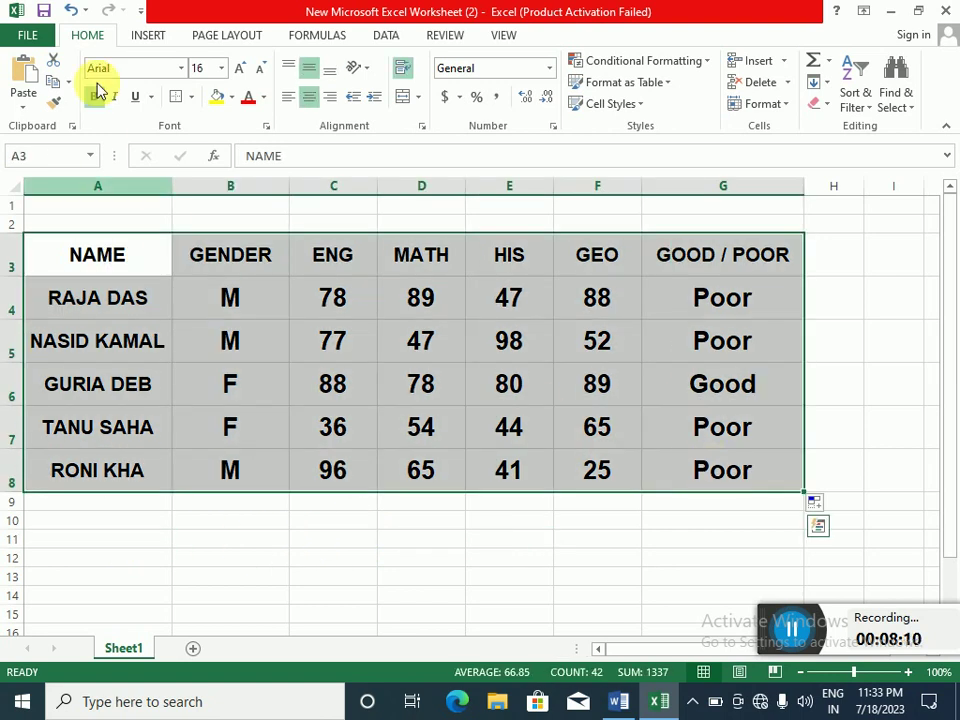
left_click(148, 35)
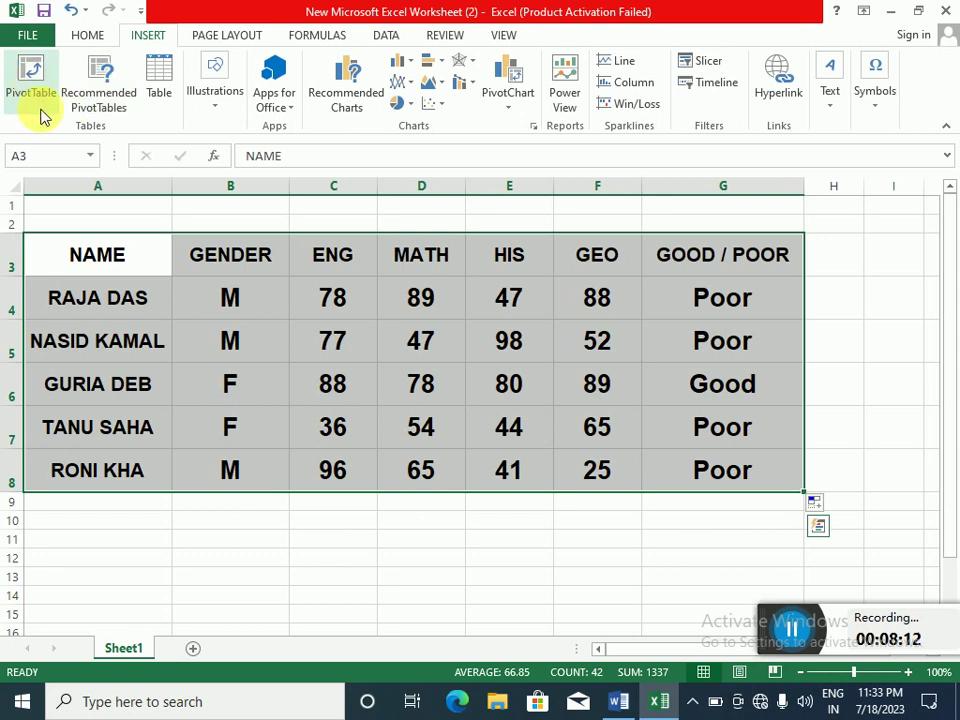
left_click(28, 80)
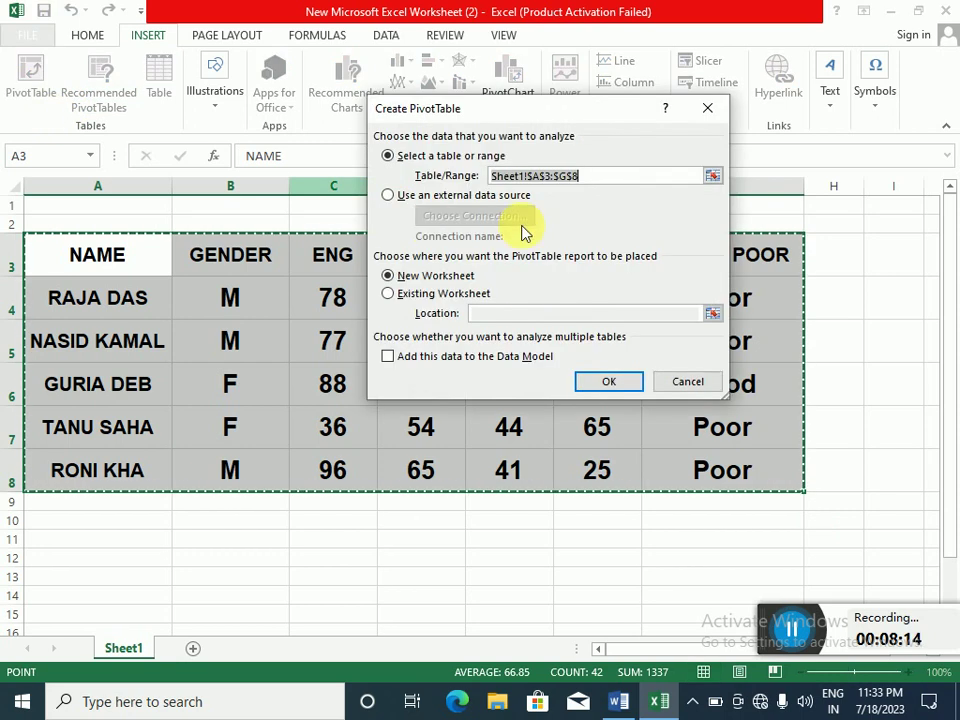
left_click(436, 294)
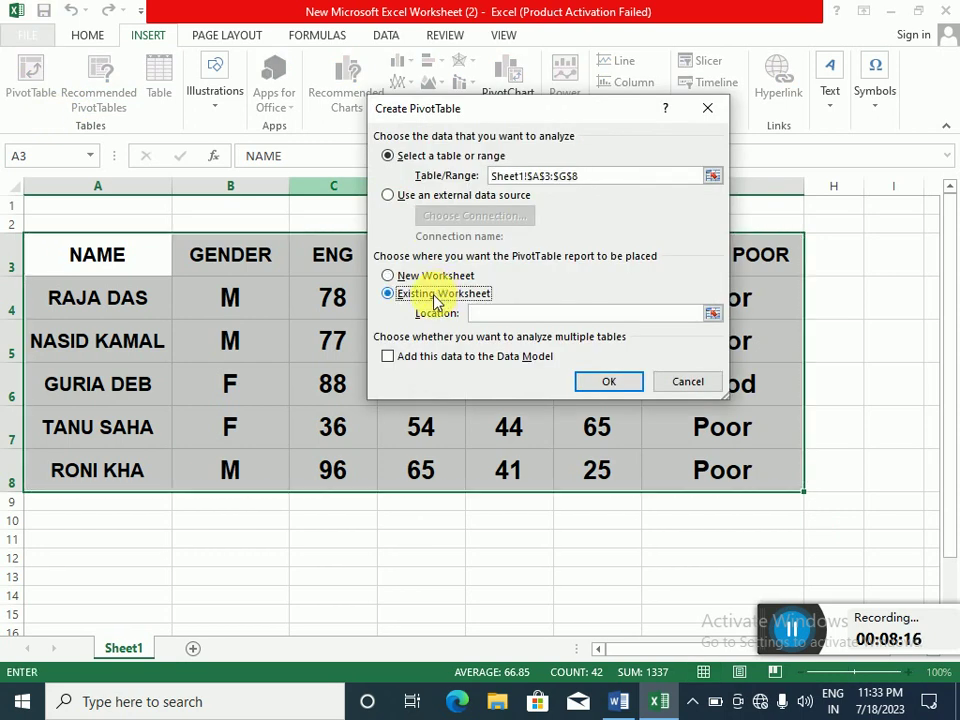
left_click(121, 545)
left_click(603, 382)
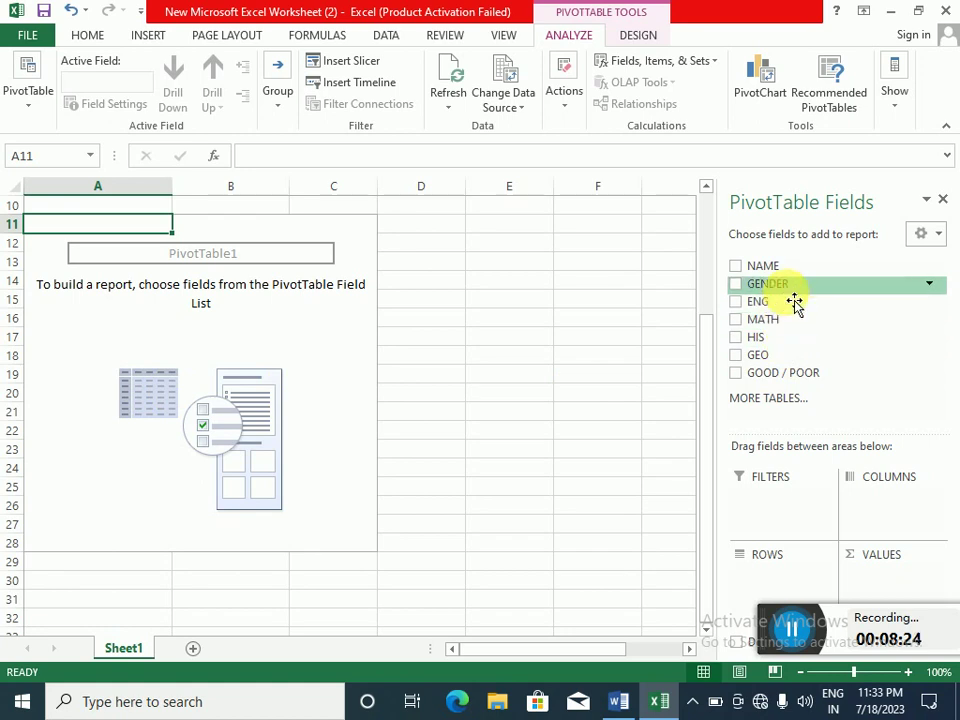
- Put GENDER in Rows and Values to count genders (F 2, M 3, total 5), then select the pivot range
left_click_drag(795, 303, 795, 580)
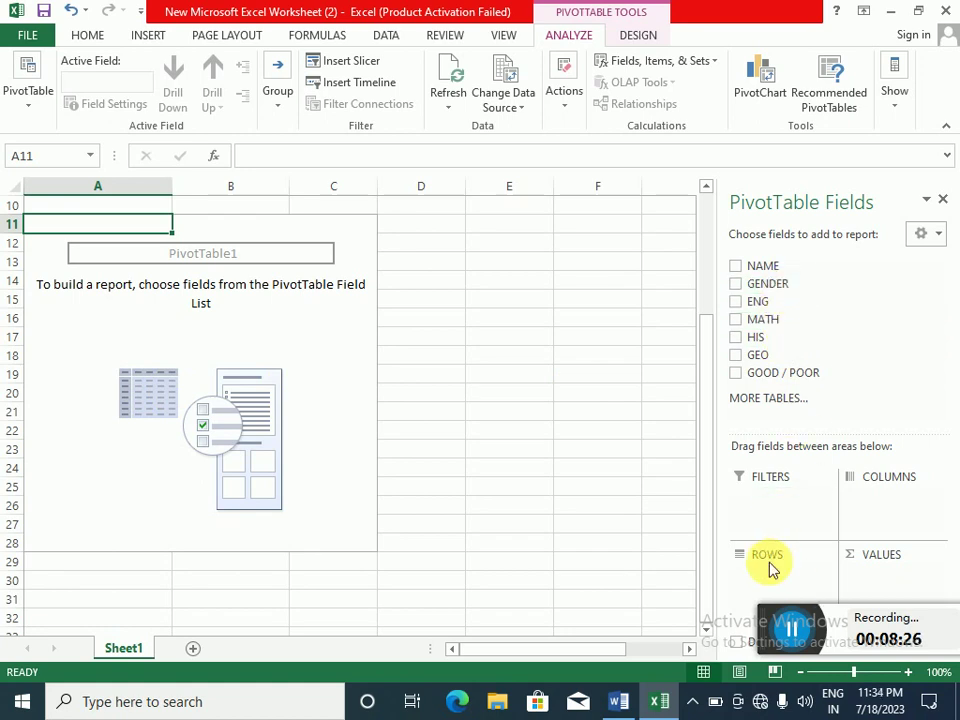
left_click_drag(786, 290, 770, 573)
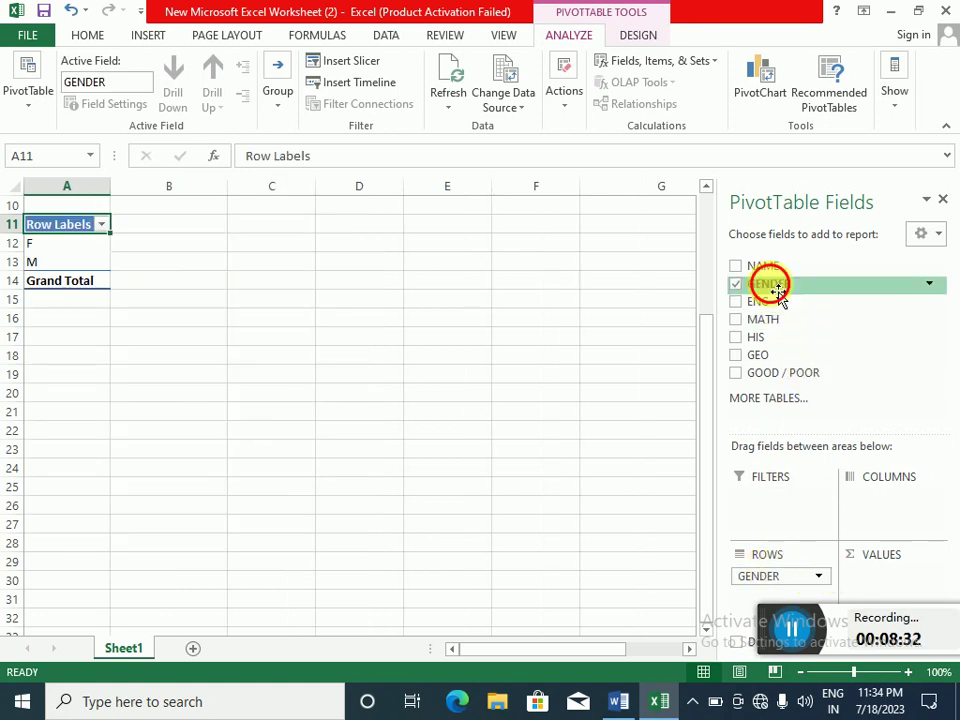
left_click_drag(779, 290, 885, 578)
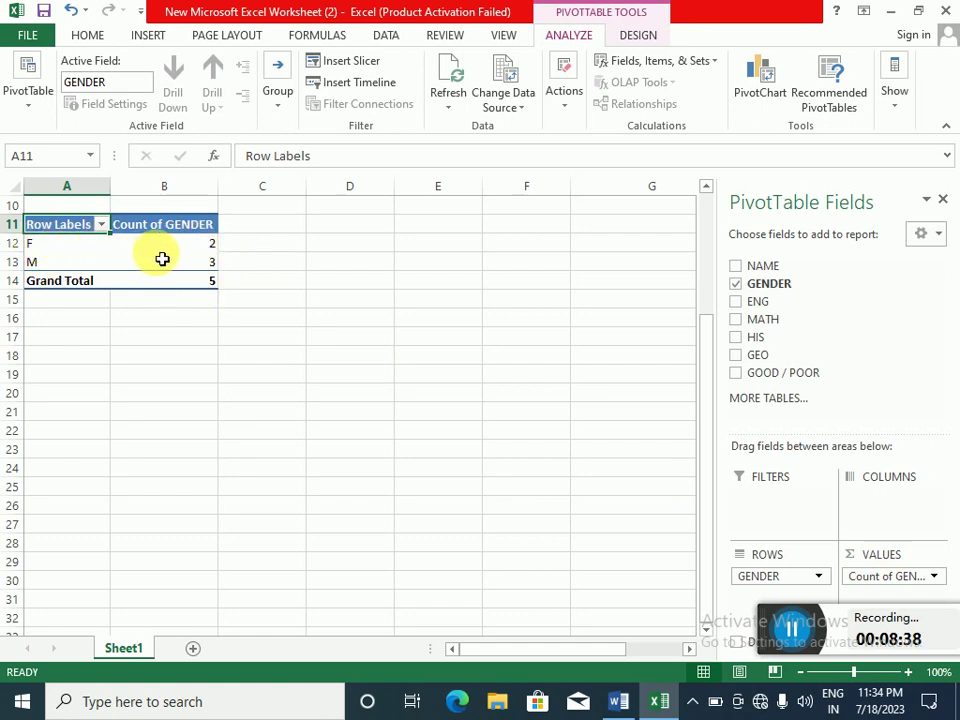
left_click(208, 358)
left_click_drag(72, 228, 158, 287)
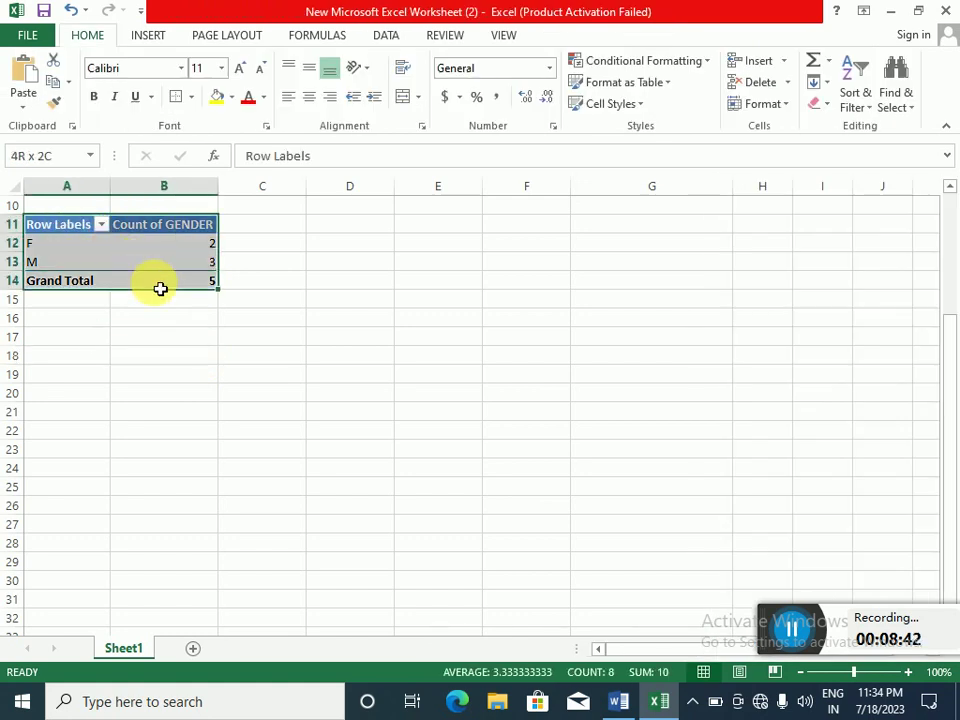
- Give the pivot table A11:B14 all borders, centred alignment and 14-point text
left_click(87, 36)
left_click(195, 97)
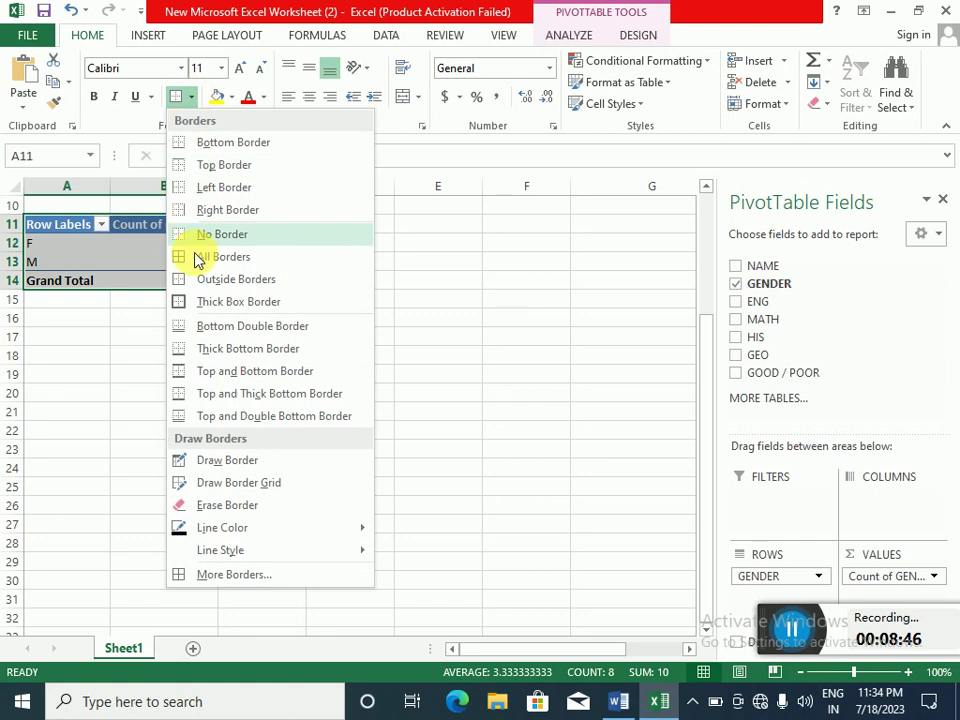
left_click(208, 255)
left_click(216, 349)
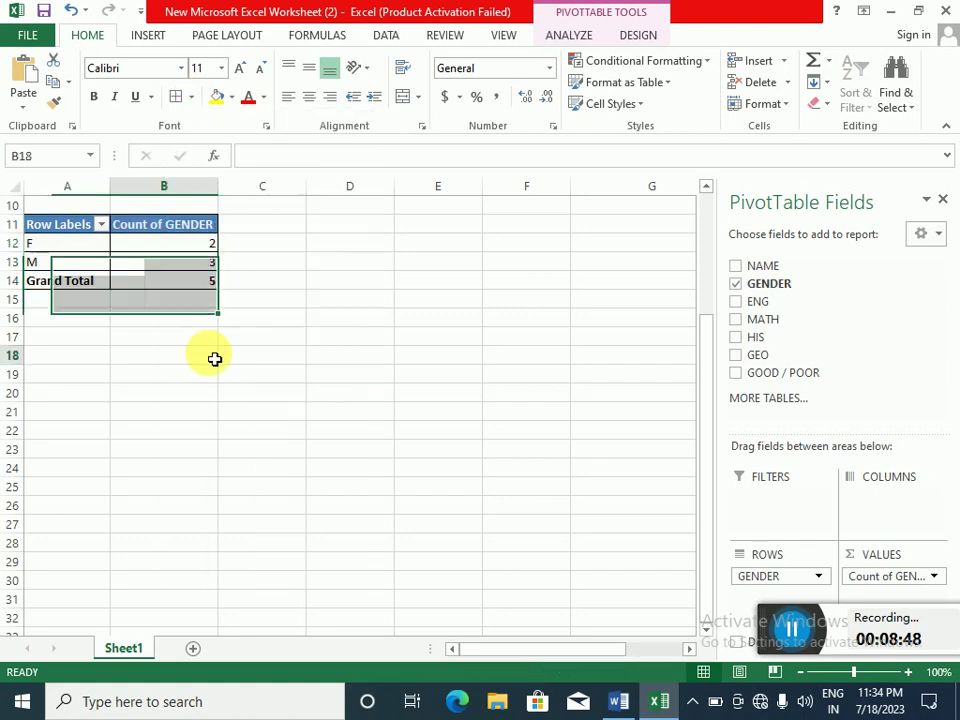
left_click_drag(102, 232, 187, 279)
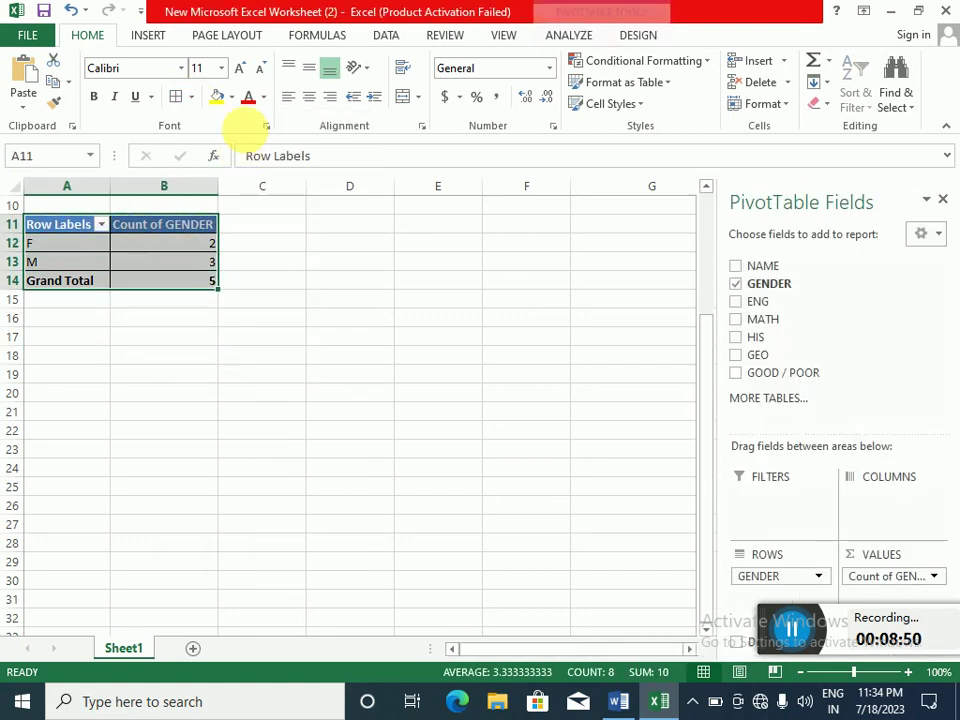
left_click(309, 96)
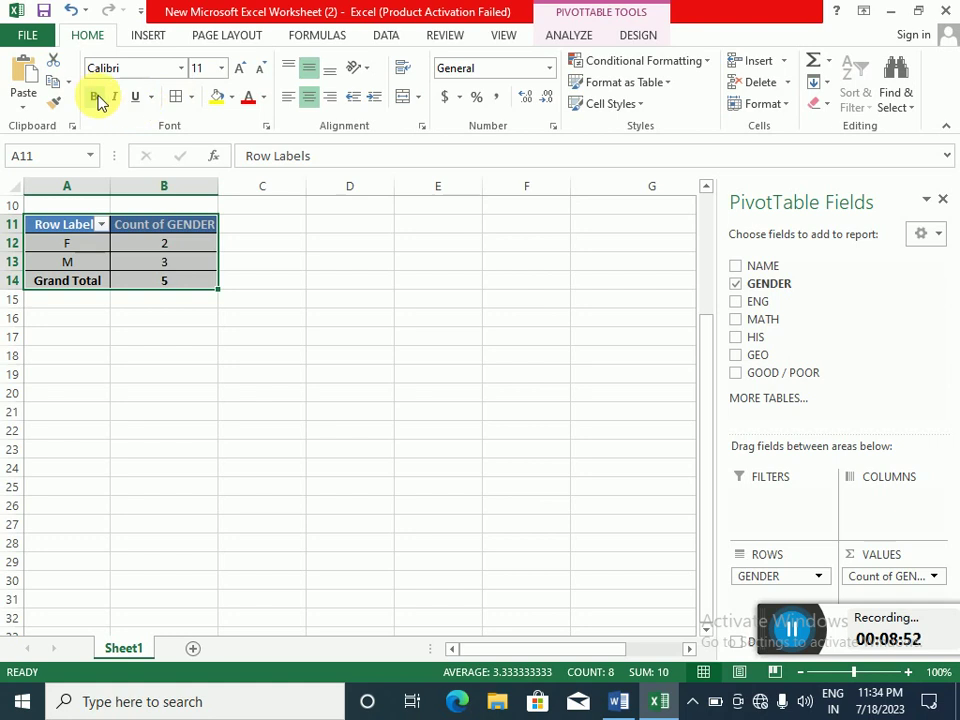
left_click(240, 70)
left_click(240, 70)
- Widen column A so the names fit, then return to the Word task document
scroll(250, 345, "up", 3)
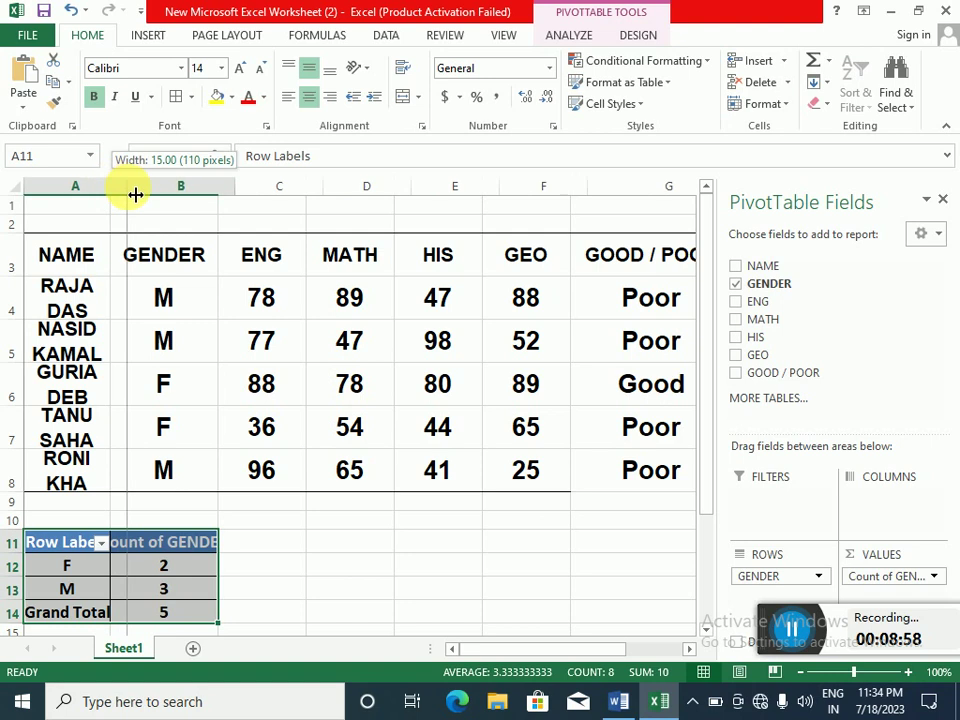
left_click_drag(118, 190, 127, 190)
left_click(320, 538)
scroll(322, 530, "down", 1)
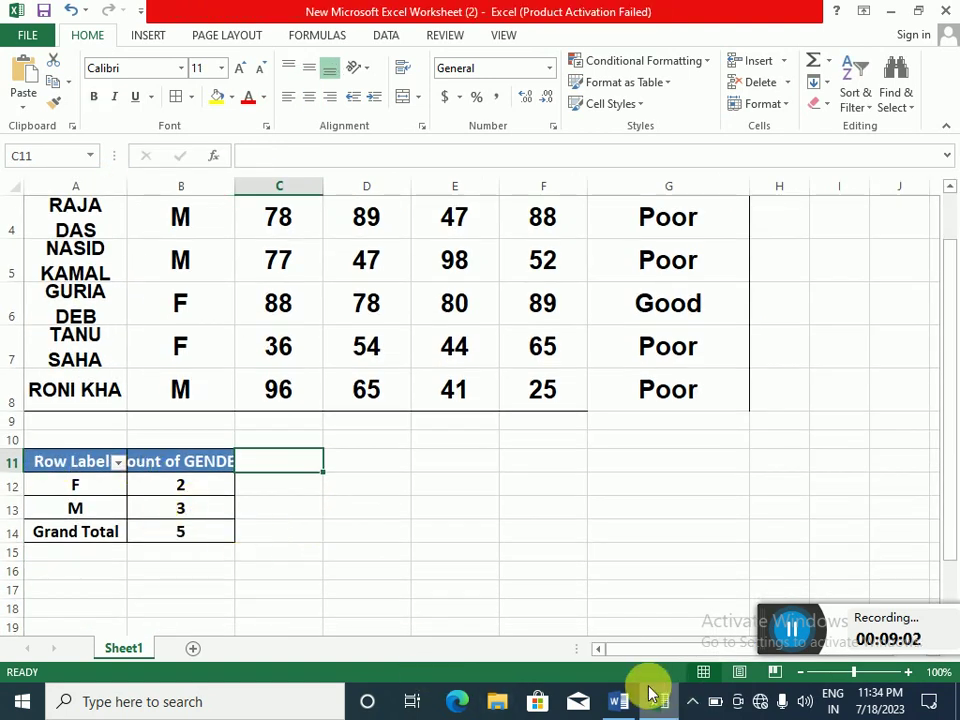
left_click(618, 700)
- Read through Word tasks a–e, then go back to Excel and check the Good/Poor formula in G6
scroll(619, 580, "down", 1)
scroll(600, 544, "down", 1)
scroll(538, 448, "down", 1)
scroll(566, 402, "down", 1)
scroll(570, 407, "up", 1)
scroll(415, 405, "down", 1)
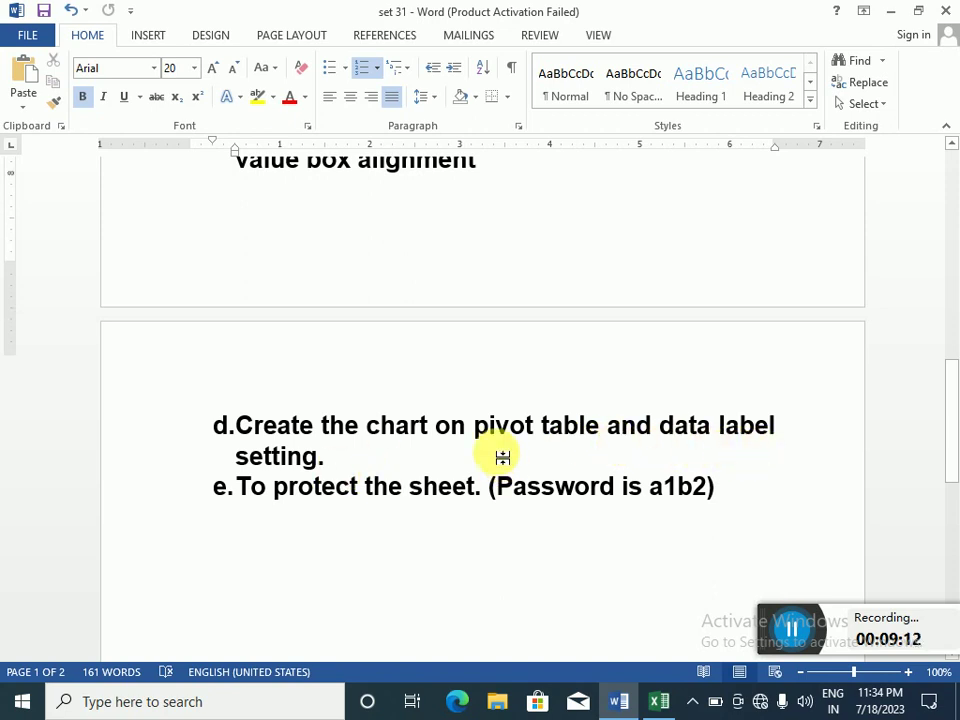
scroll(499, 456, "up", 3)
scroll(510, 452, "up", 2)
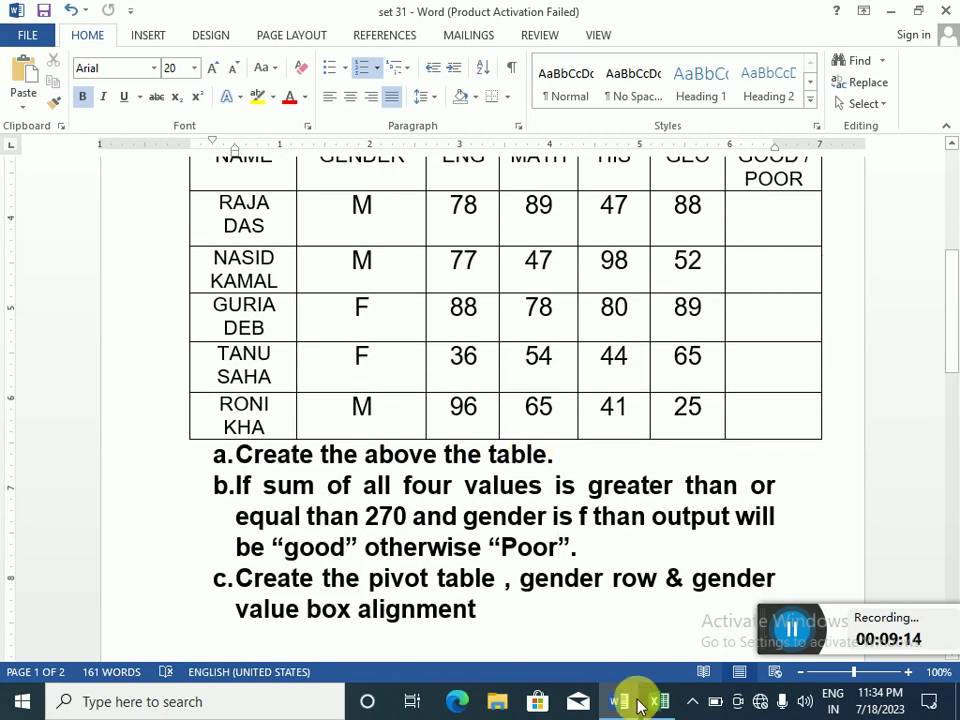
left_click(659, 701)
left_click(670, 308)
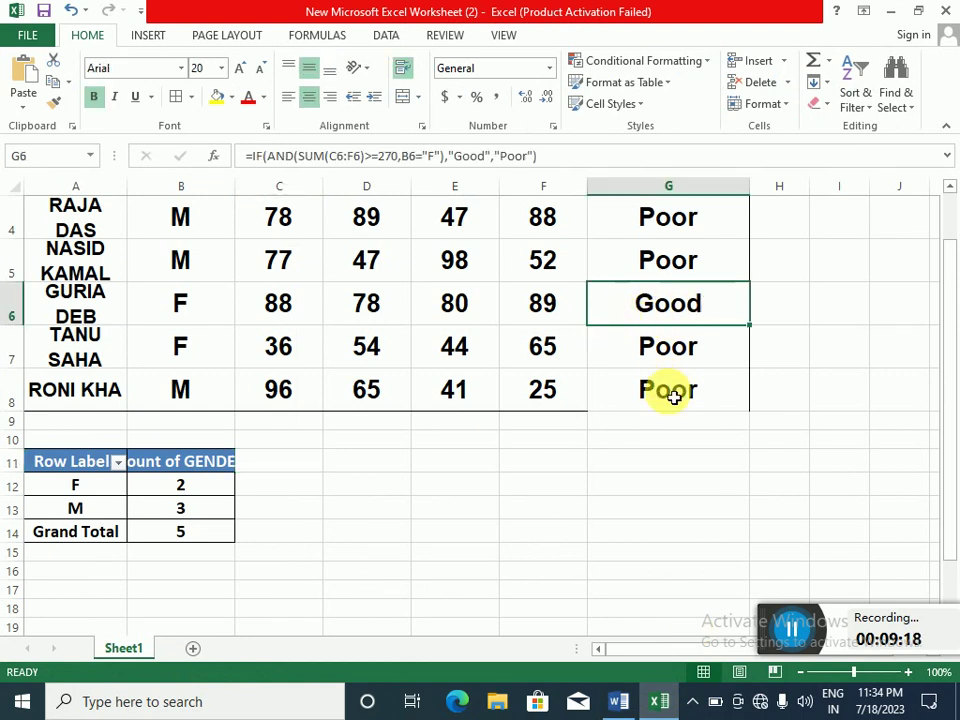
scroll(674, 397, "up", 1)
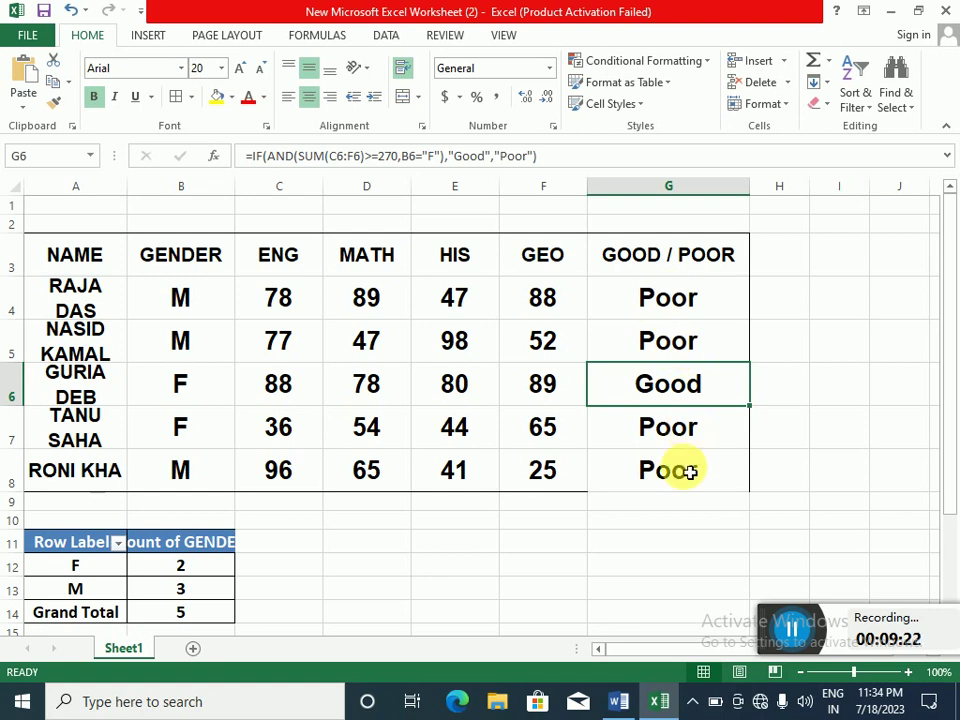
left_click(566, 517)
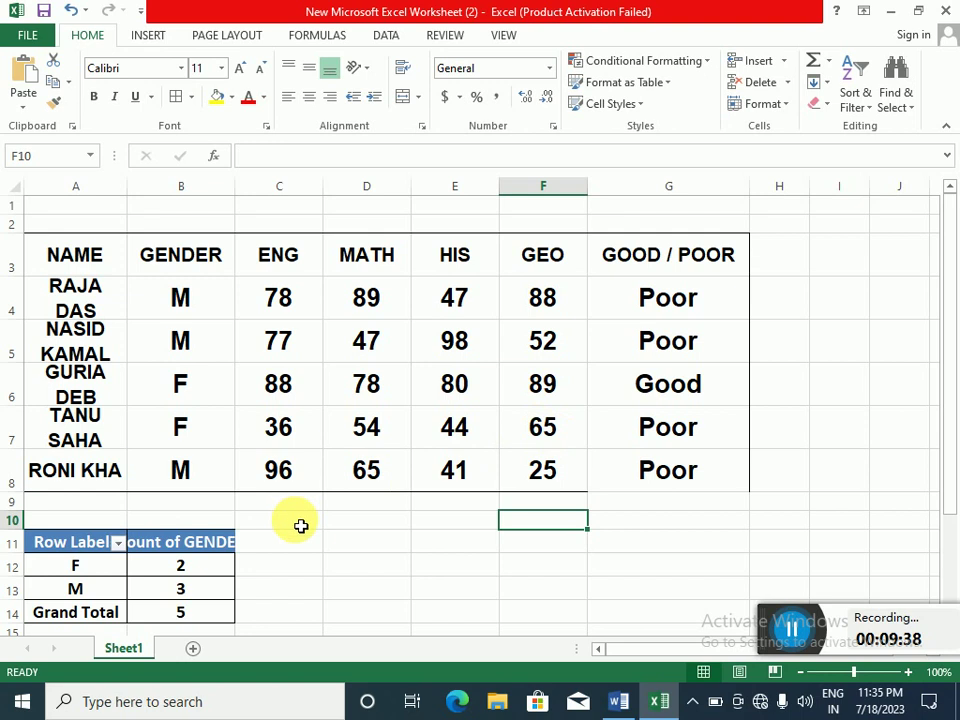
scroll(300, 518, "down", 1)
left_click_drag(78, 469, 193, 531)
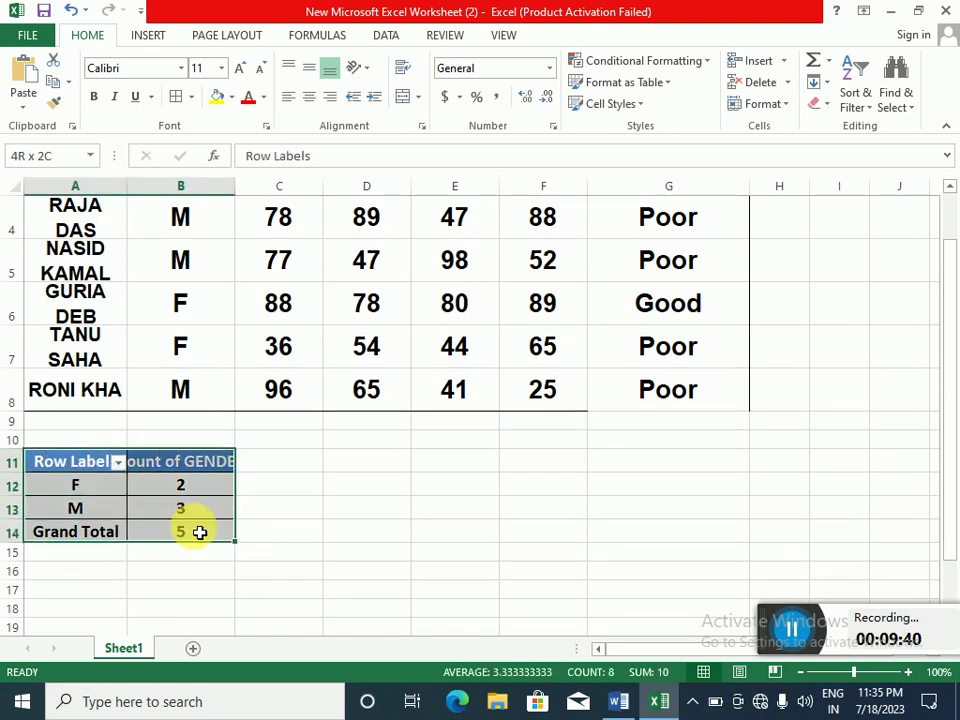
left_click(622, 706)
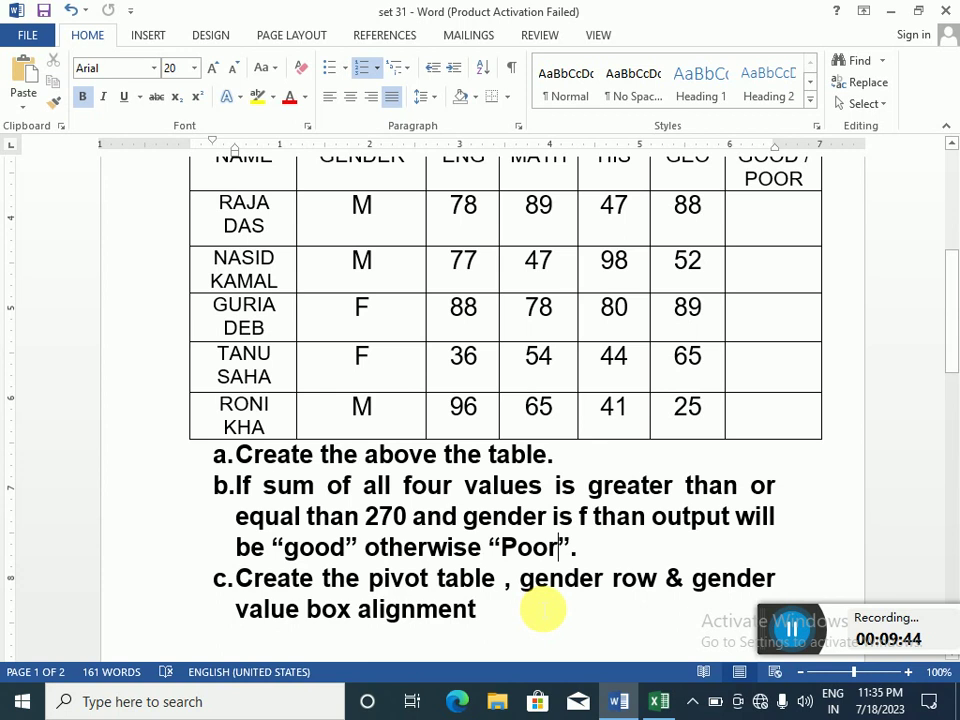
scroll(472, 500, "down", 2)
scroll(456, 531, "down", 3)
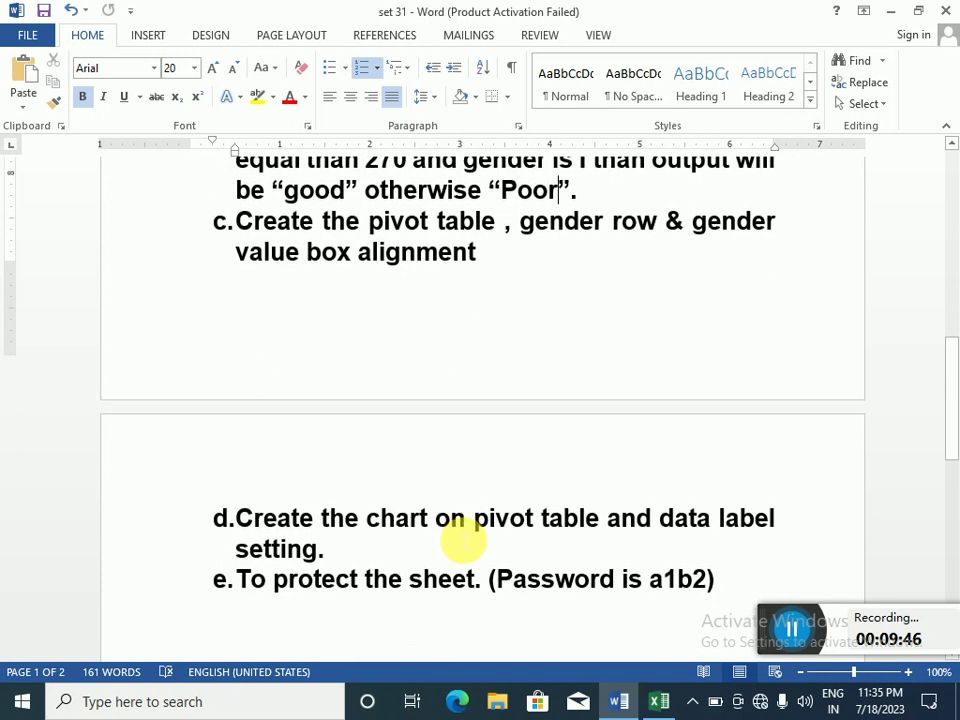
scroll(400, 500, "down", 1)
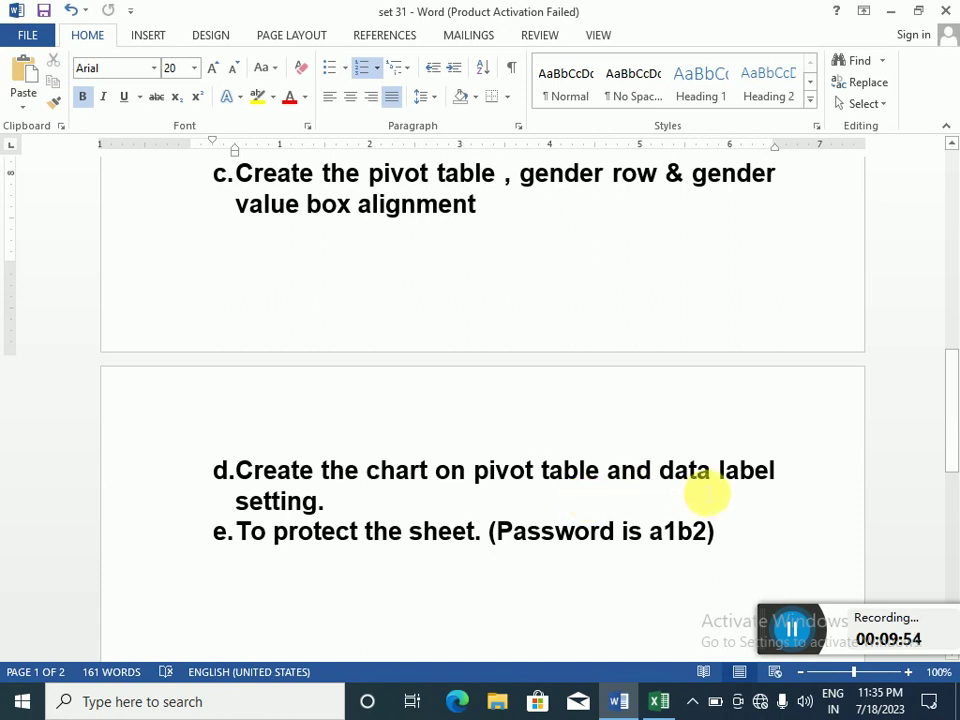
left_click(662, 700)
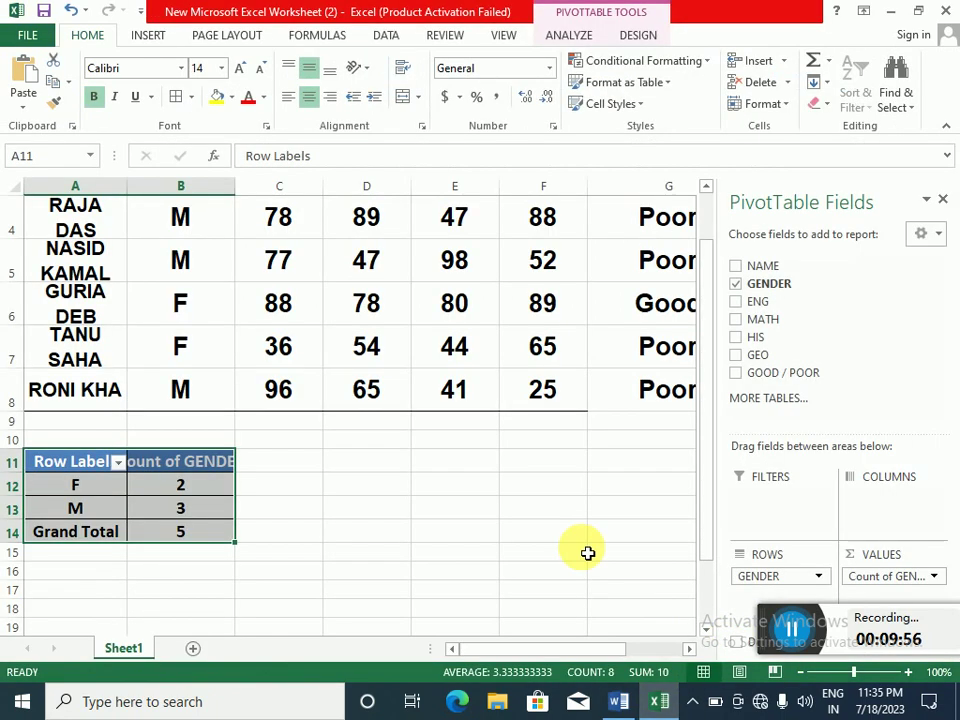
- Insert a clustered column PivotChart of the gender counts
left_click(150, 37)
left_click(402, 61)
left_click(418, 124)
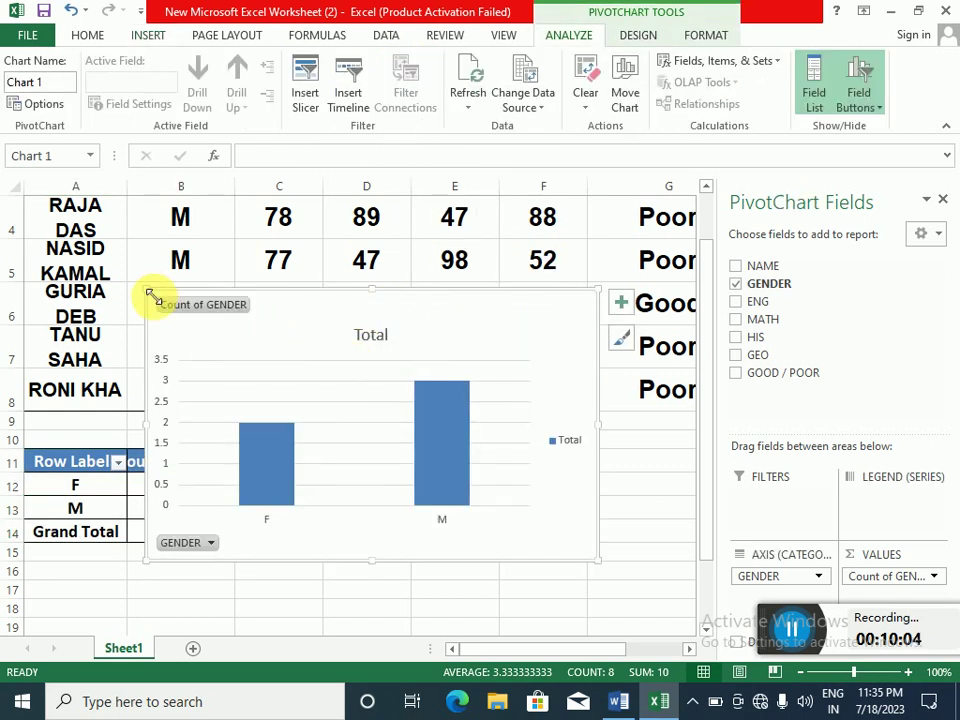
- Shrink the chart and move it down beside the pivot table
left_click_drag(150, 297, 281, 367)
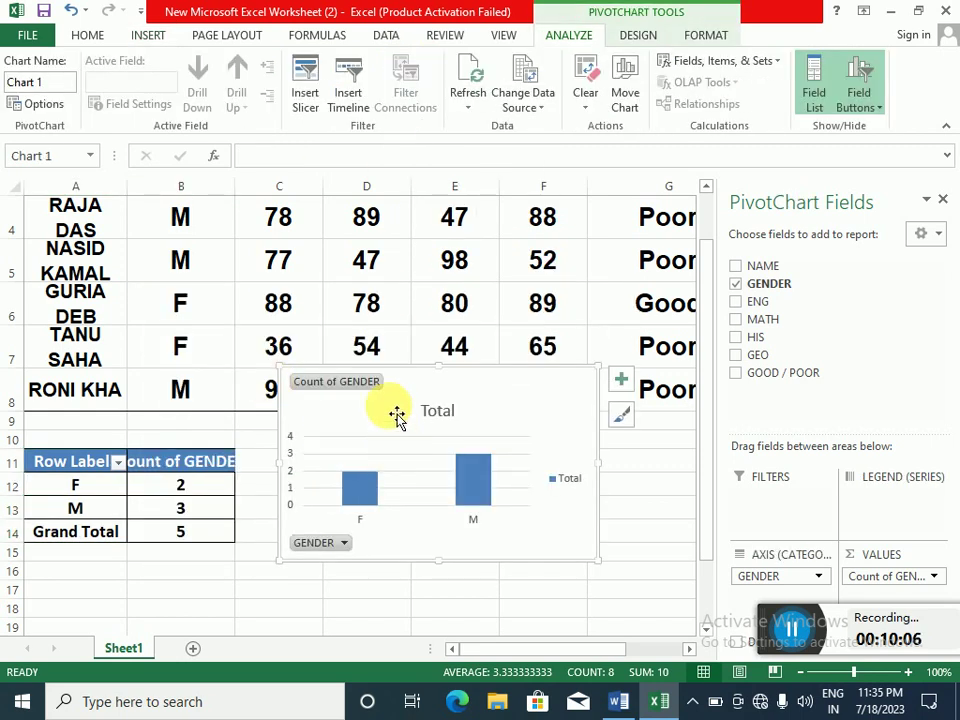
left_click_drag(397, 417, 399, 481)
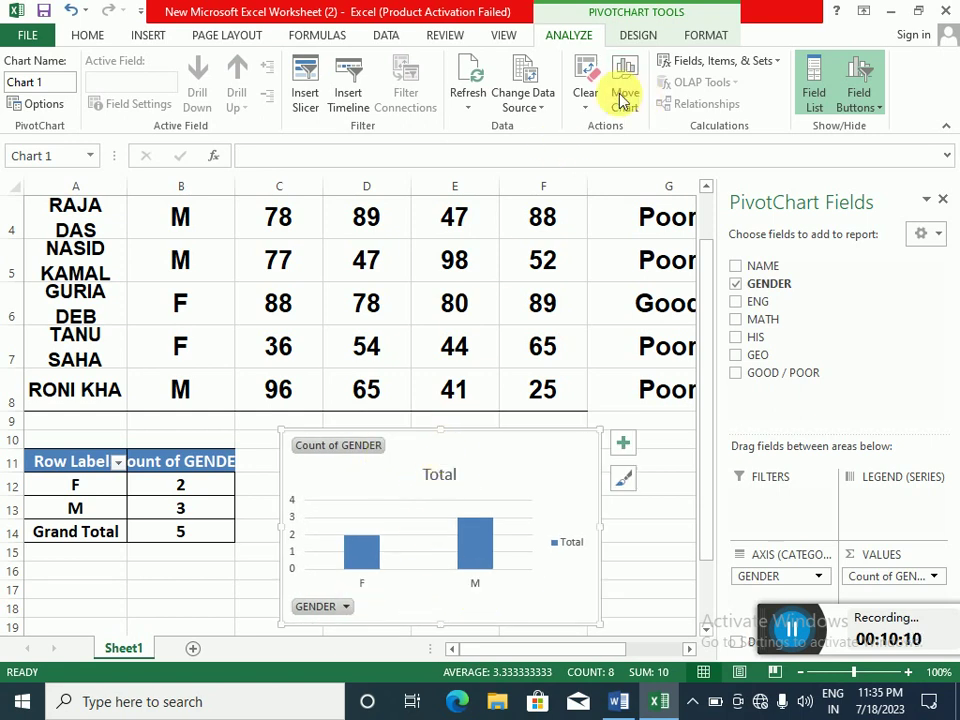
left_click(718, 36)
left_click(645, 35)
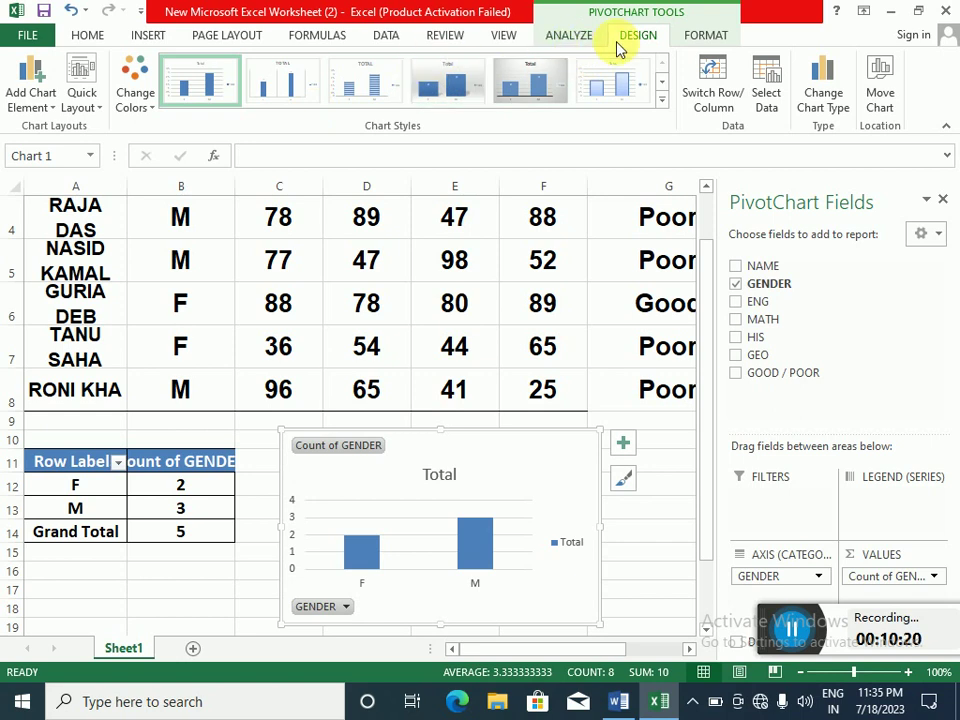
left_click(30, 90)
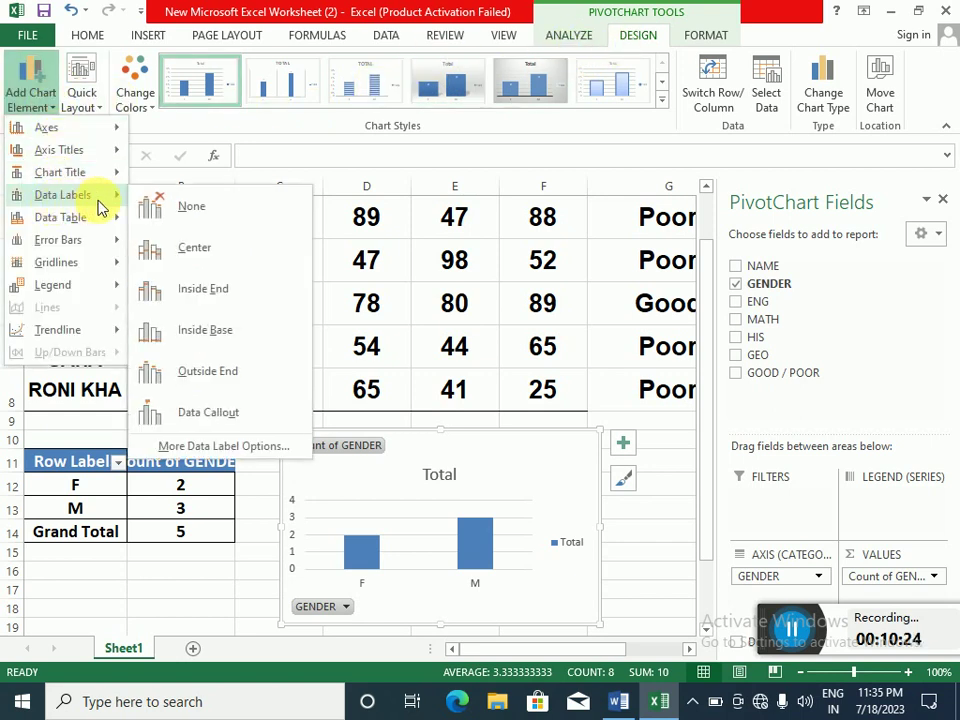
mouse_move(62, 195)
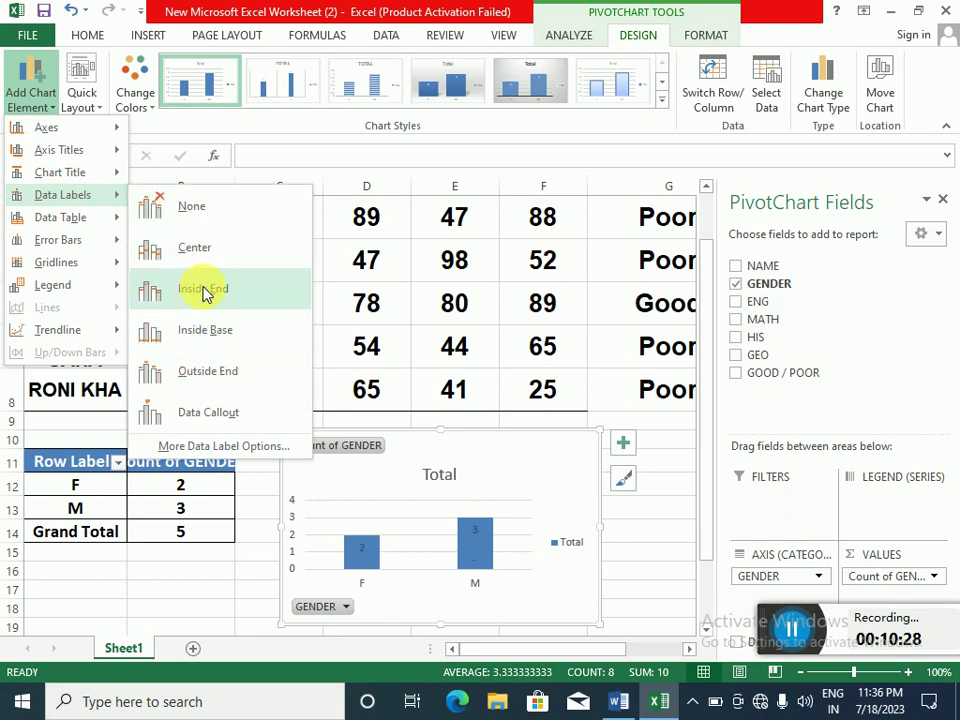
- Add Inside End data labels showing 2 for F and 3 for M on the chart columns
left_click(205, 290)
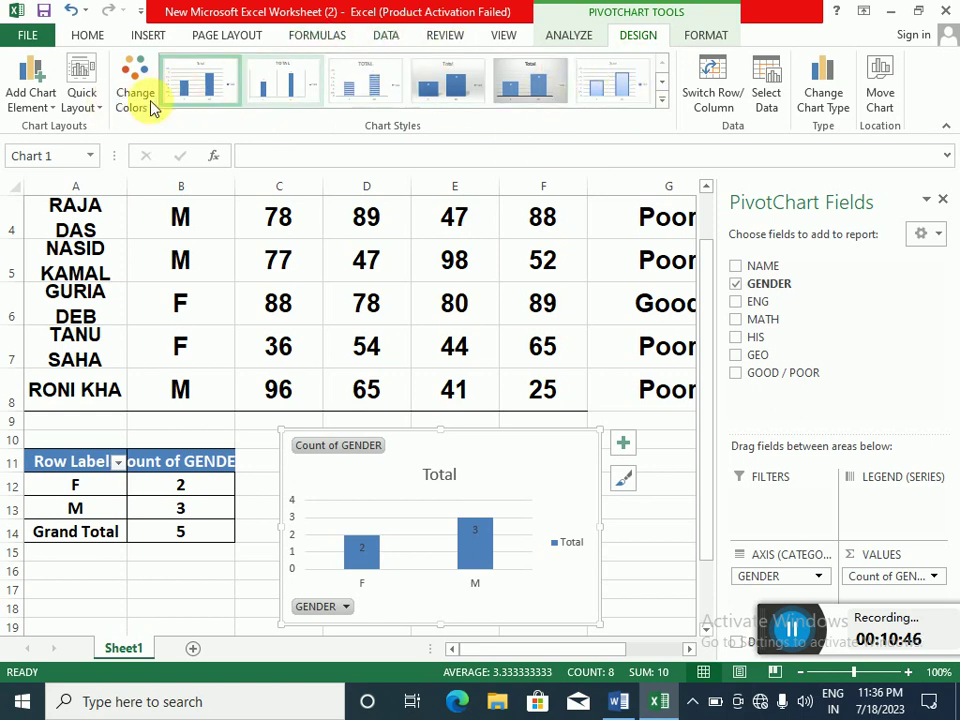
left_click(657, 540)
scroll(580, 505, "down", 1)
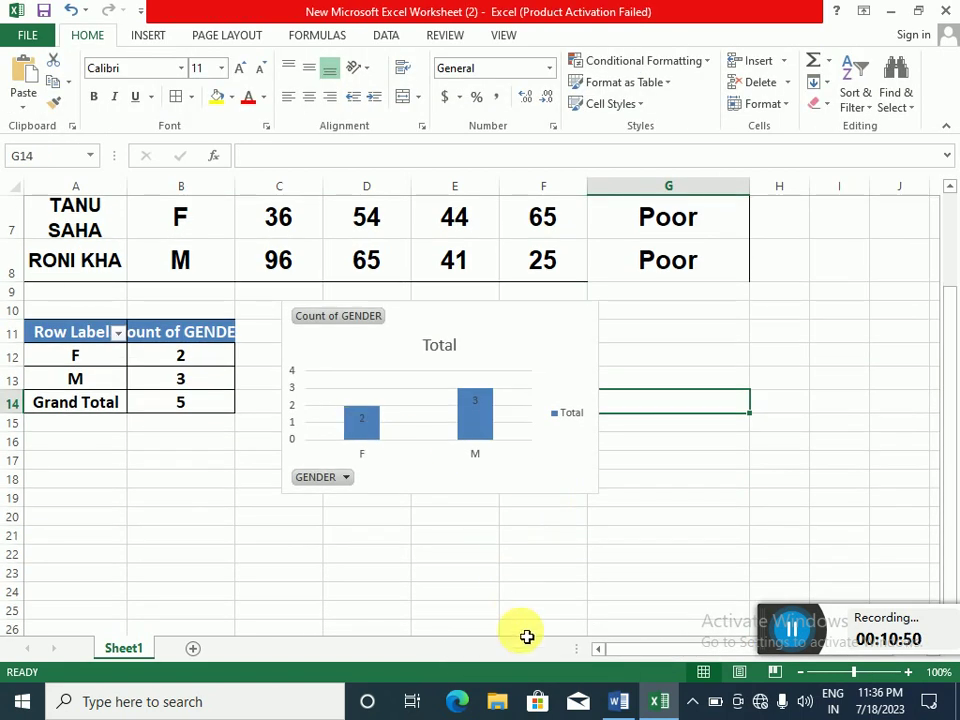
- Review the marks table and tasks in Word, then bring the Excel workbook back on screen
left_click(619, 701)
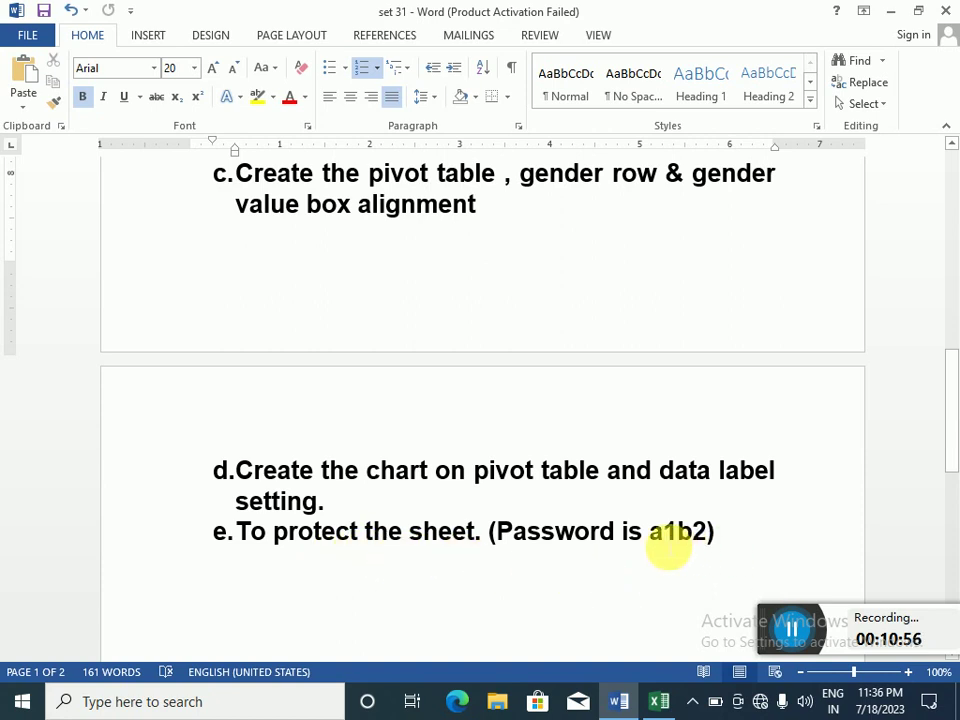
scroll(579, 467, "up", 4)
scroll(568, 418, "up", 4)
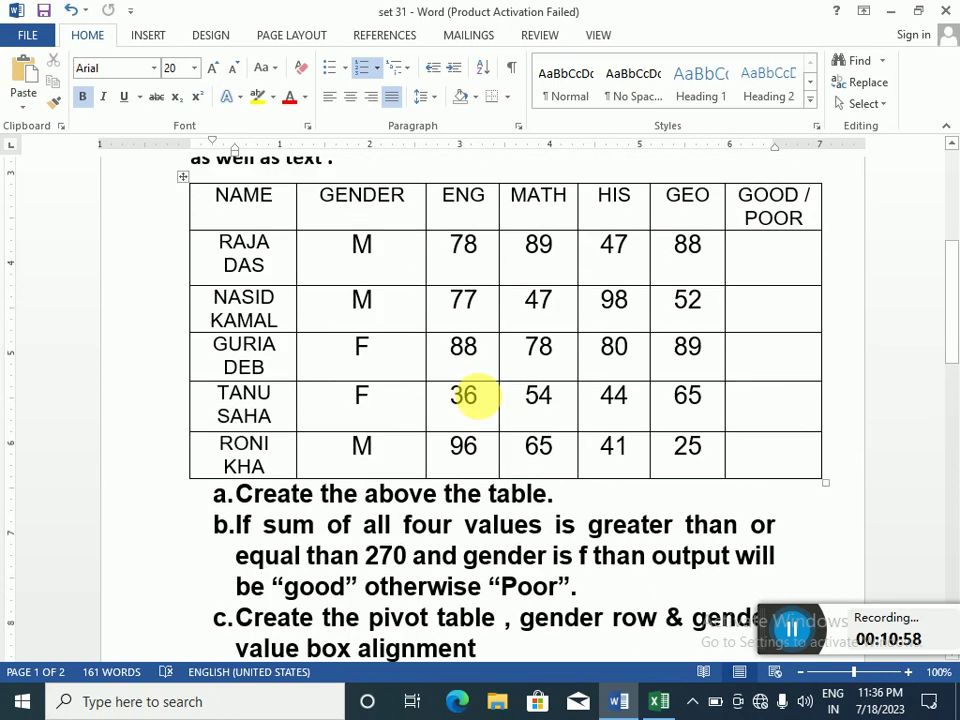
left_click(657, 703)
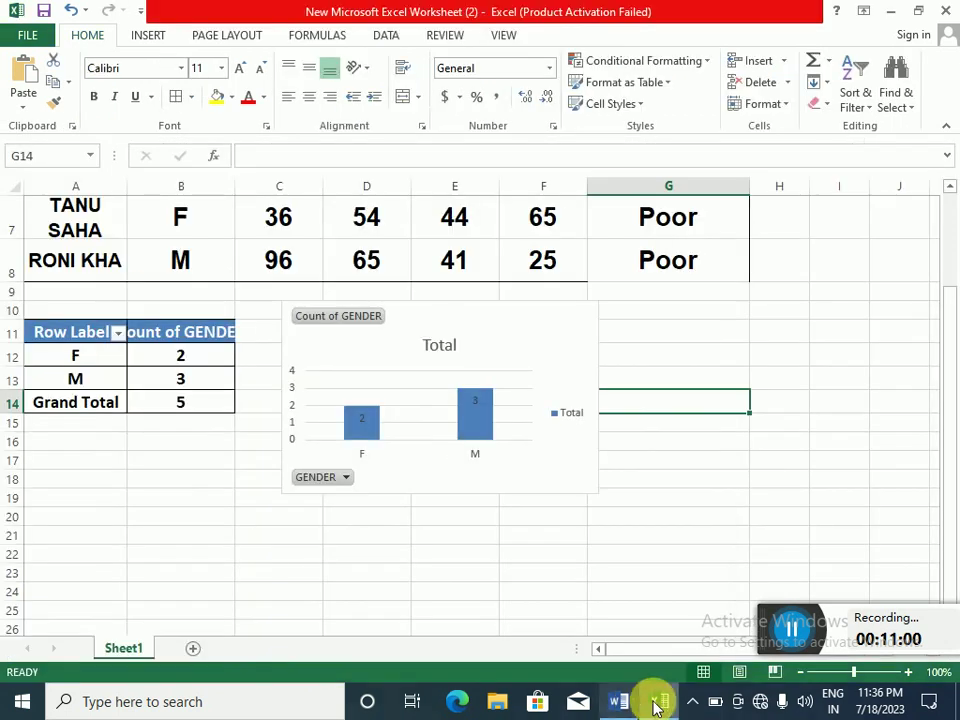
left_click(658, 703)
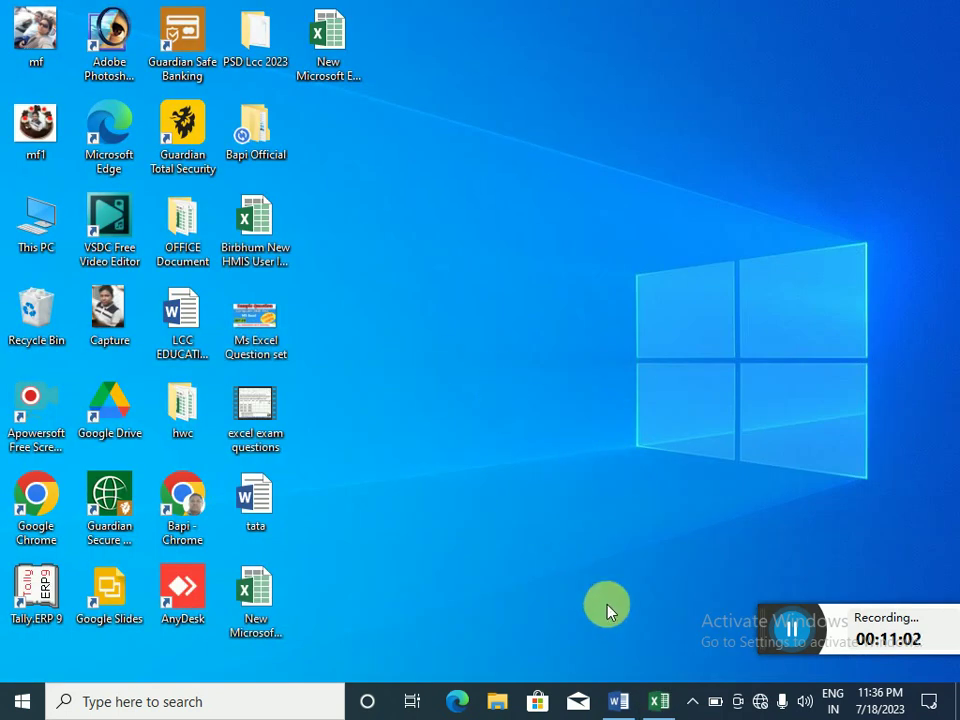
left_click(658, 701)
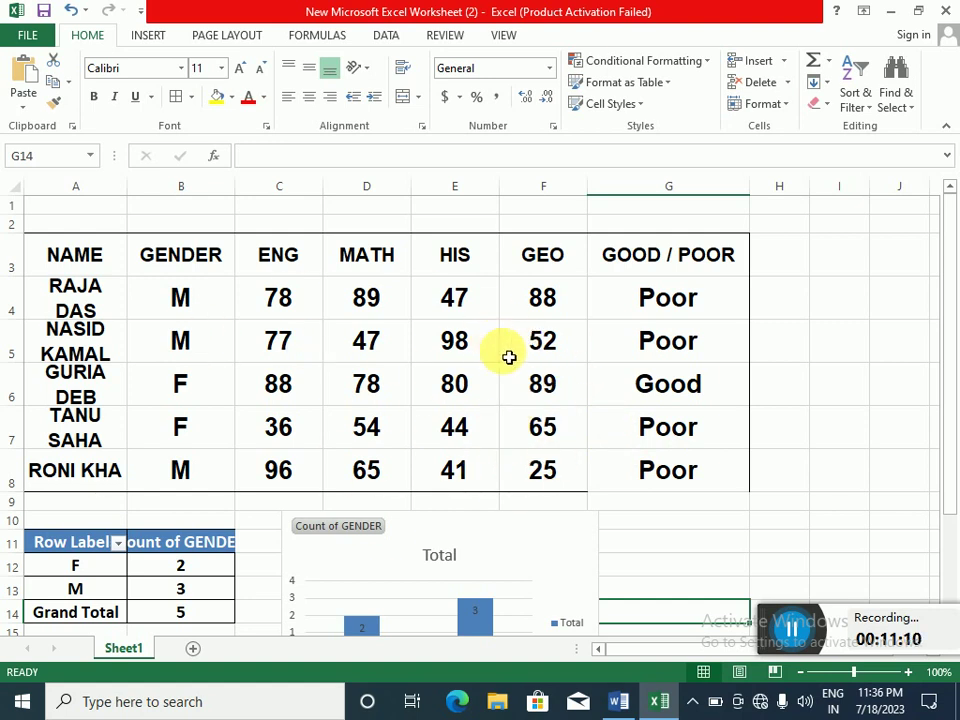
scroll(500, 380, "down", 1)
scroll(430, 430, "down", 1)
left_click(400, 345)
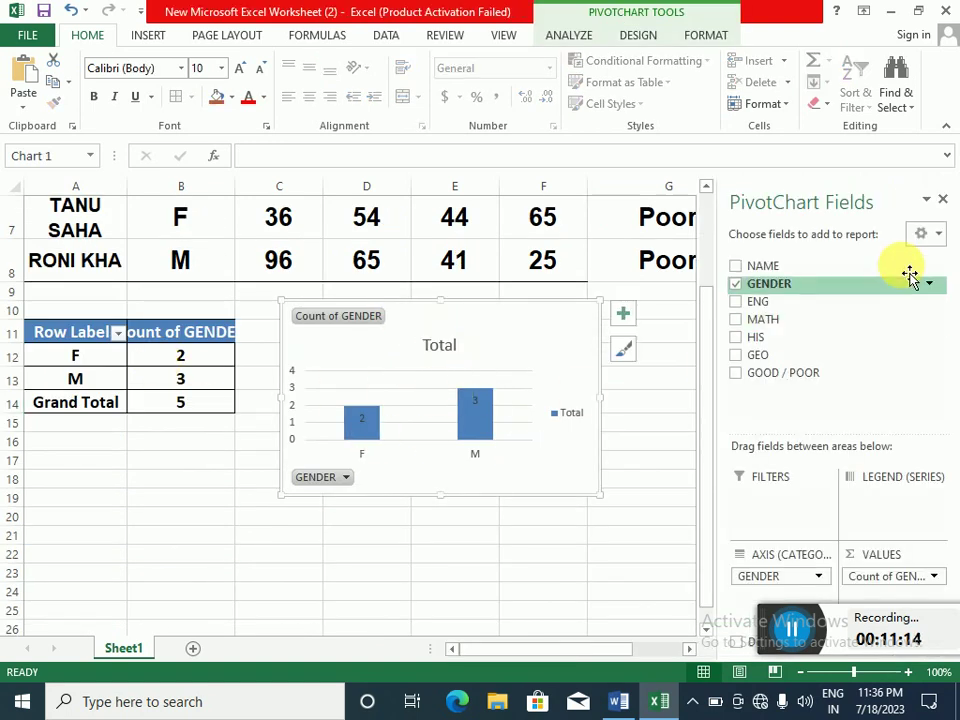
left_click(942, 199)
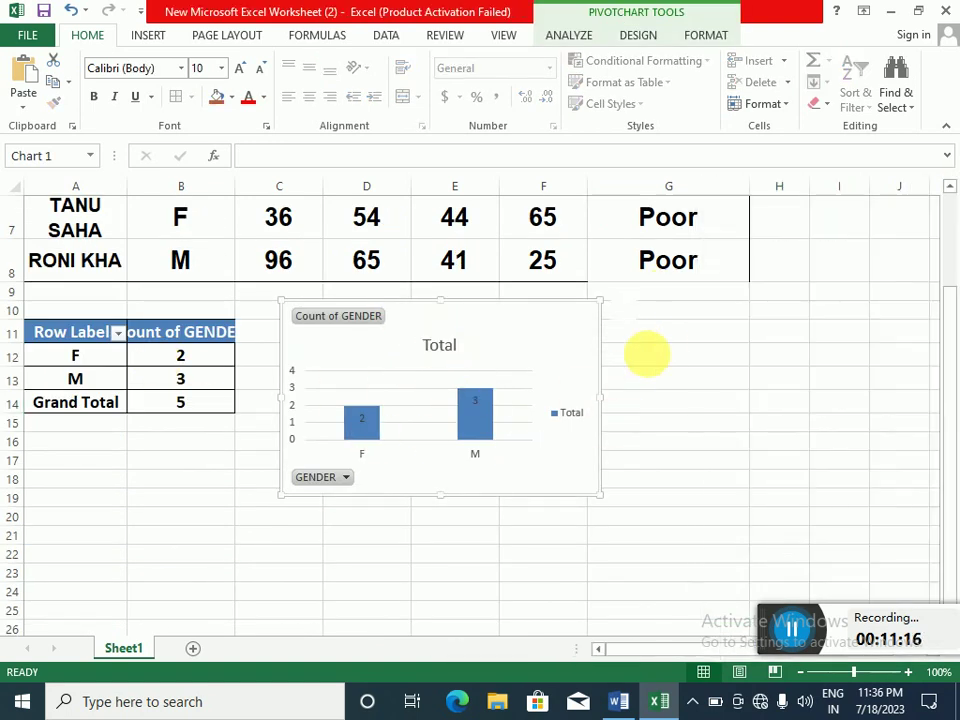
left_click(650, 338)
scroll(630, 400, "up", 2)
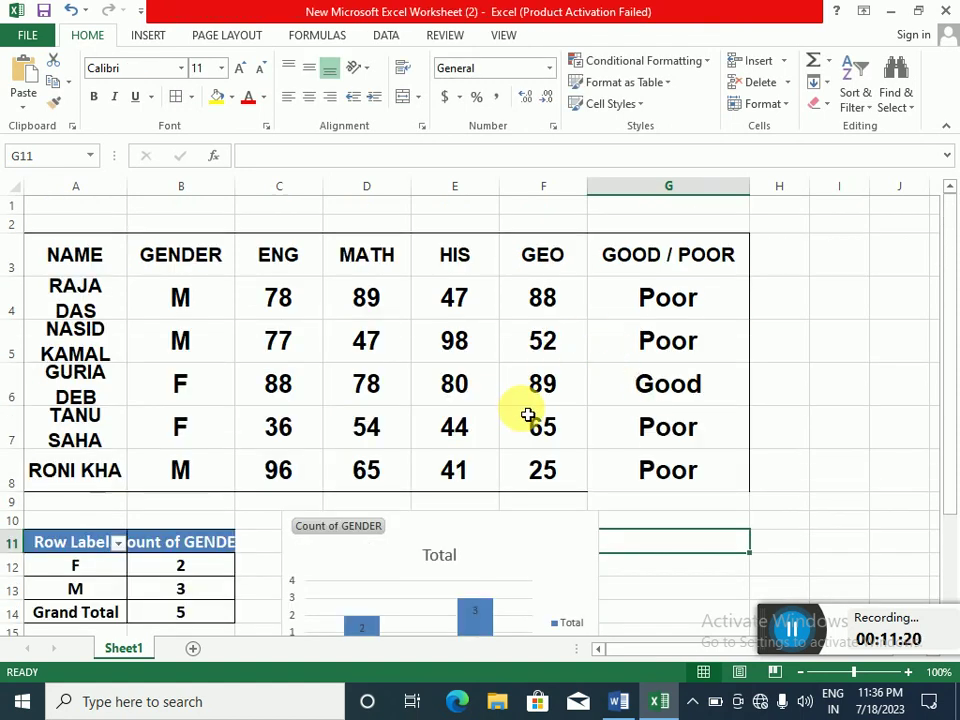
left_click(675, 385)
left_click(680, 354)
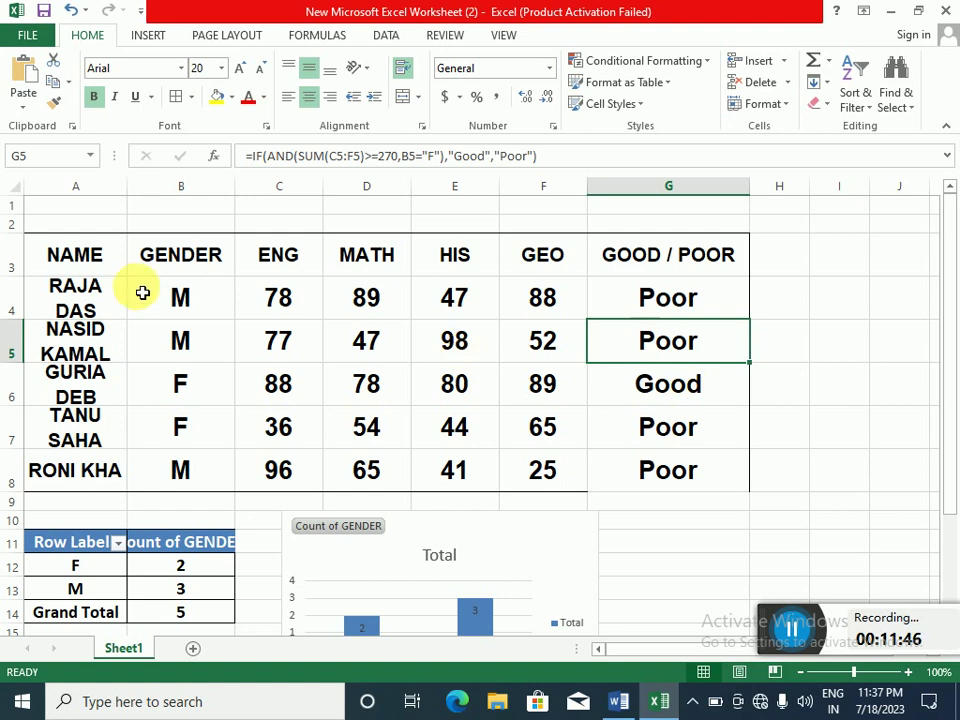
mouse_move(286, 298)
left_mouse_down()
mouse_move(396, 377)
mouse_move(555, 460)
left_mouse_up()
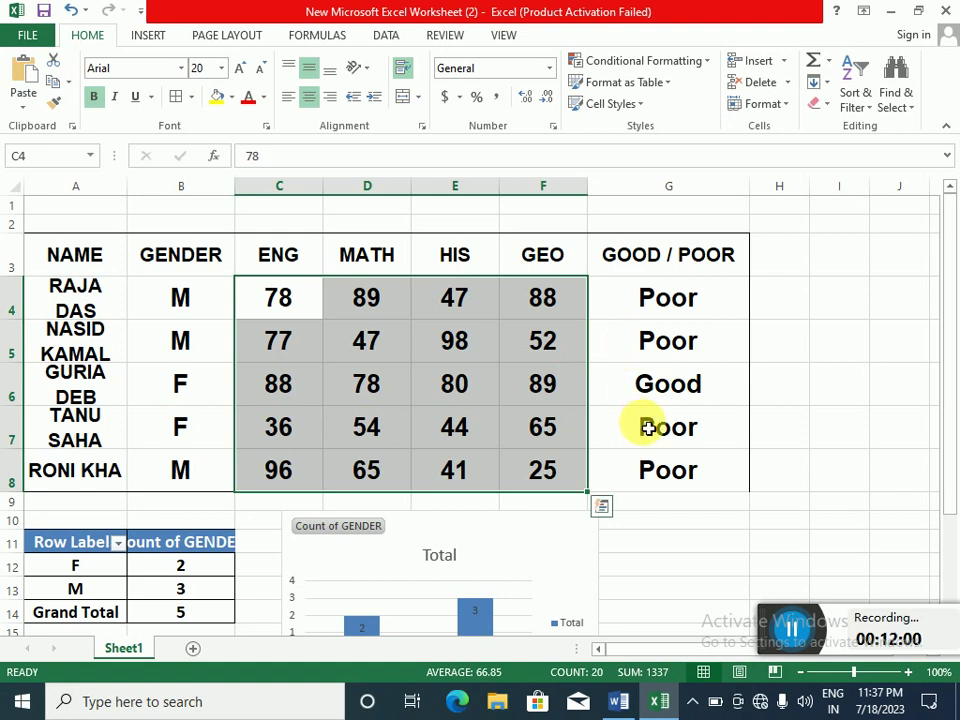
- Select the GOOD / POOR result cells G4:G8
mouse_move(672, 300)
left_mouse_down()
mouse_move(681, 431)
mouse_move(673, 471)
left_mouse_up()
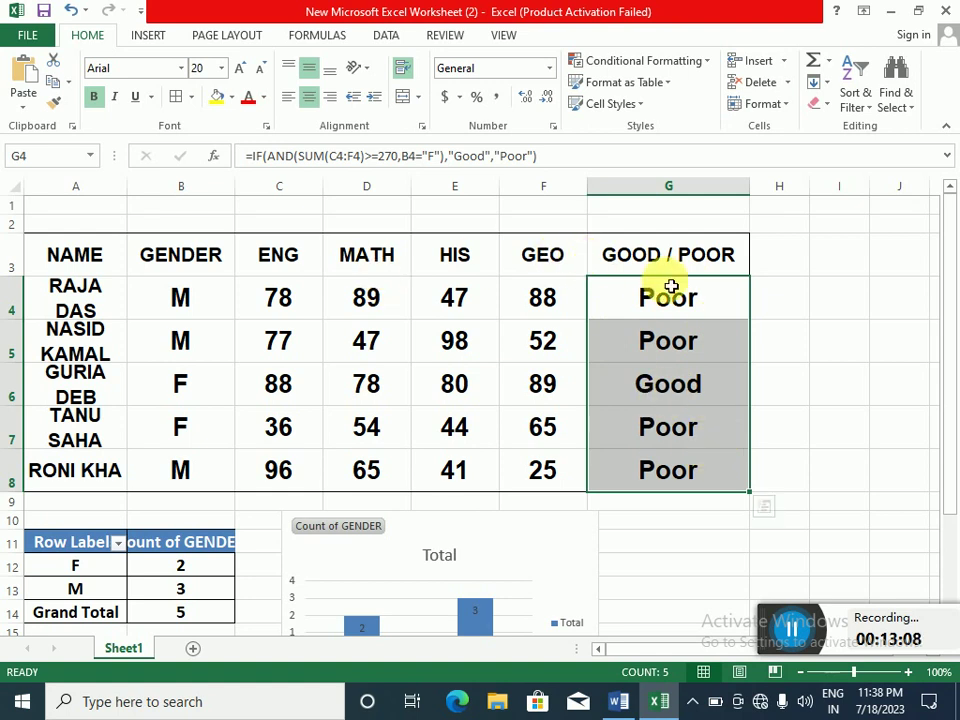
- Start a Text That Contains highlight rule on G4:G8 for the text 'good'
left_click(708, 62)
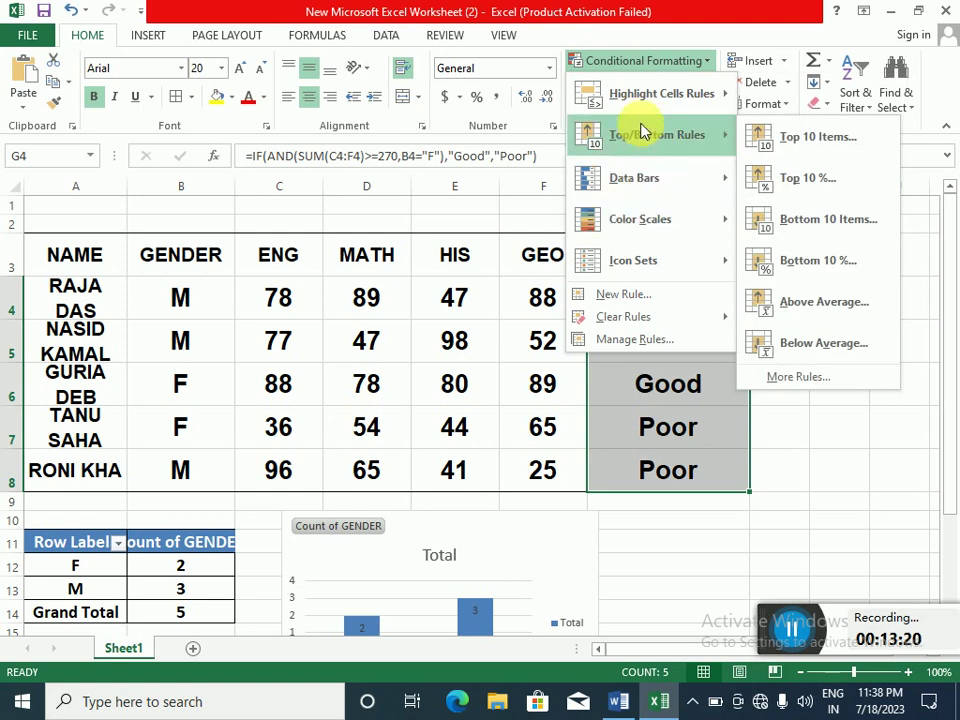
mouse_move(660, 94)
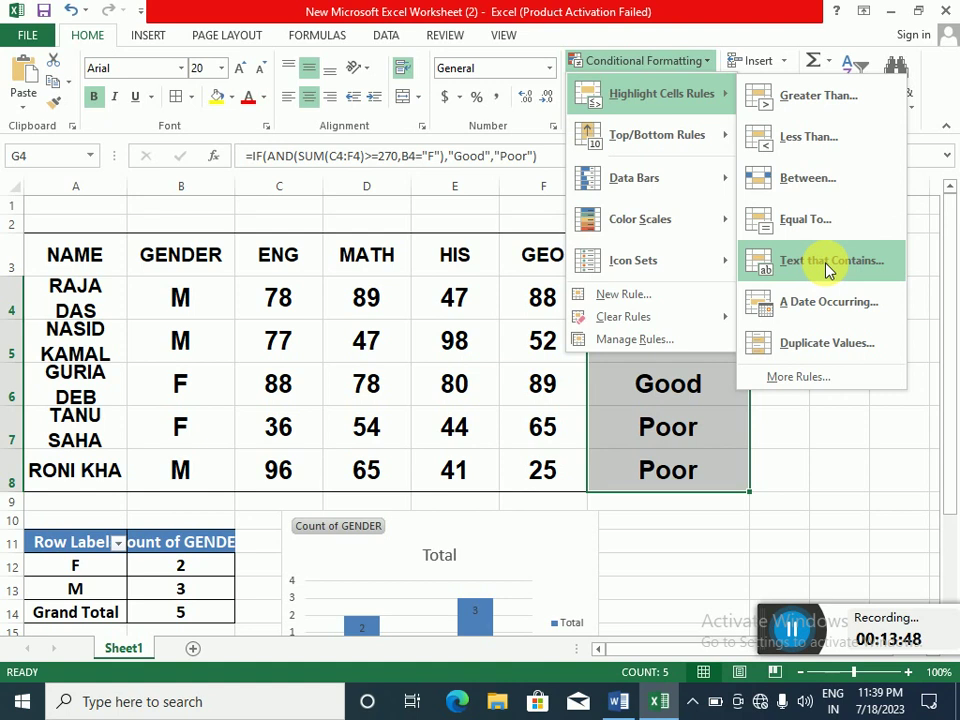
left_click(822, 266)
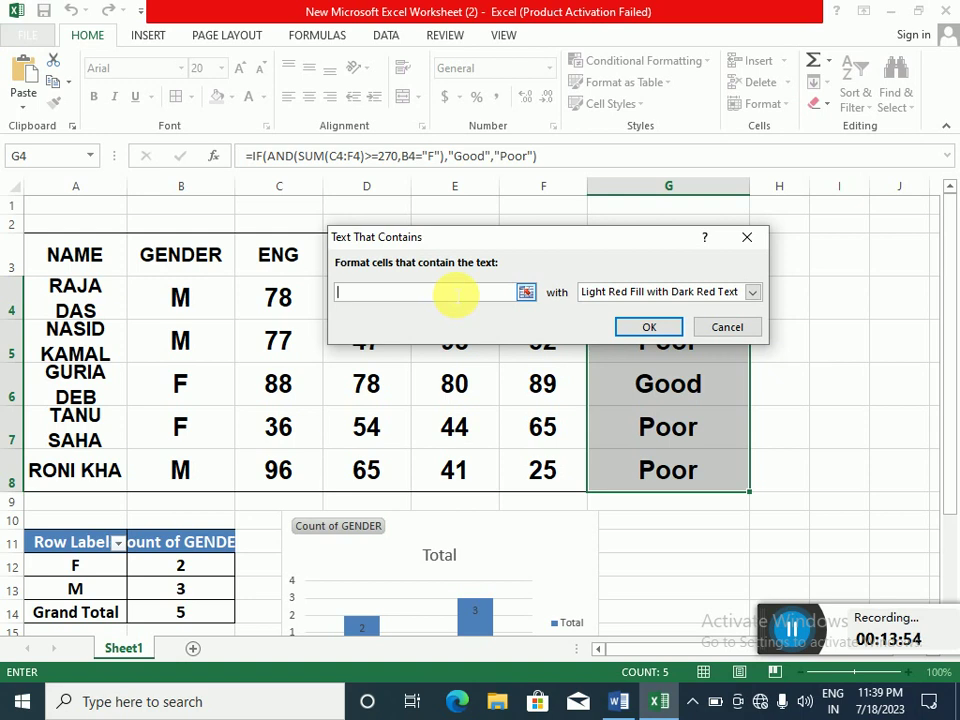
type("goo")
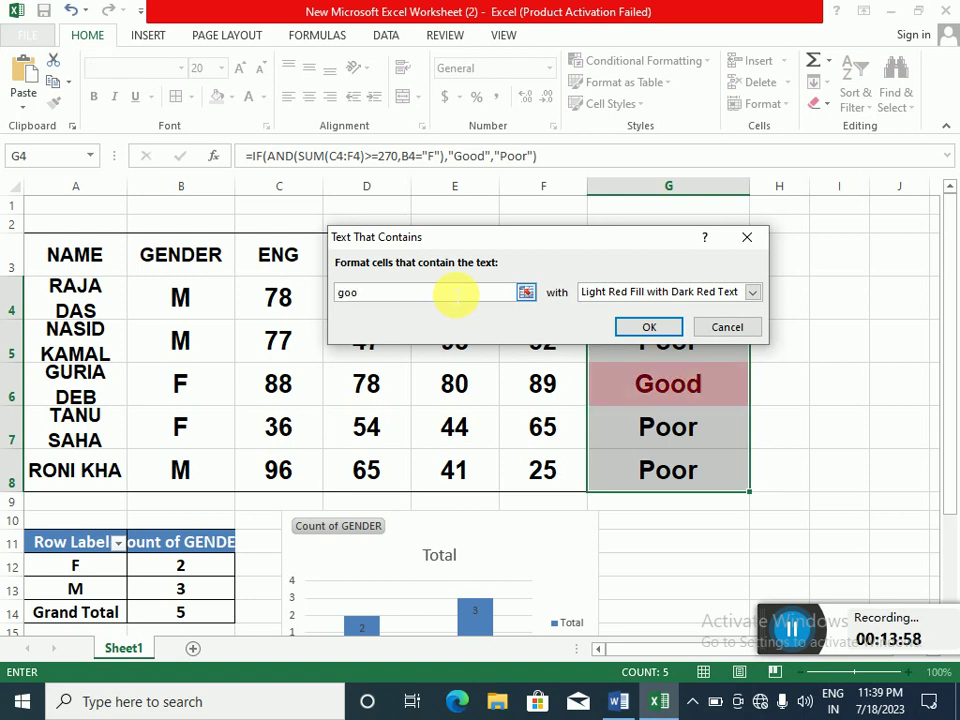
type("d")
left_click(752, 292)
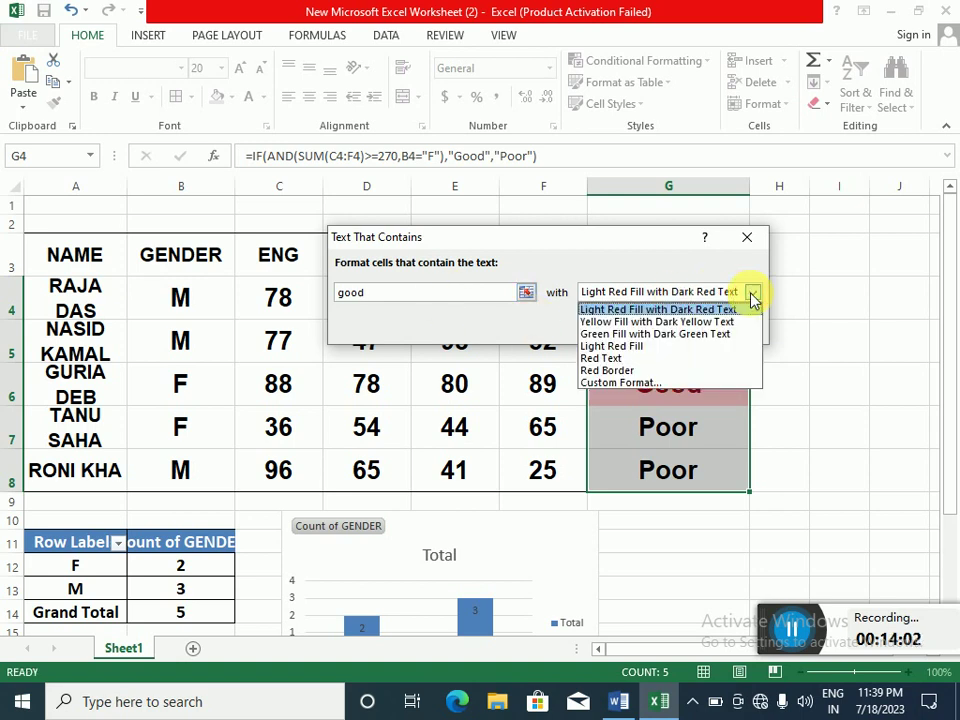
- Give the 'good' rule a custom green font colour and apply it to the results
left_click(615, 383)
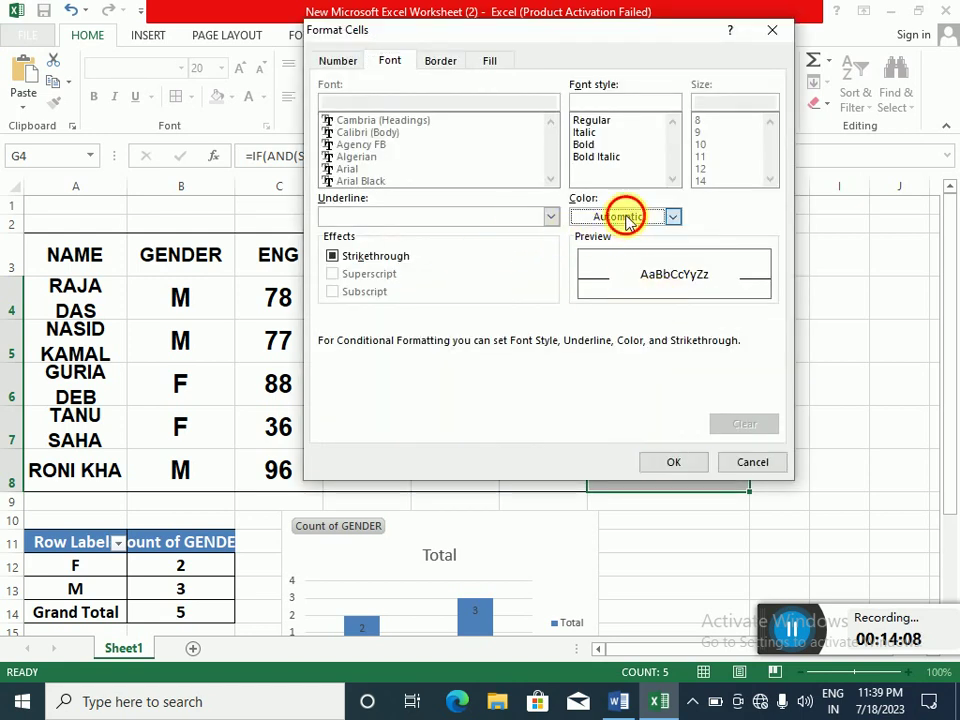
left_click(623, 215)
left_click(594, 385)
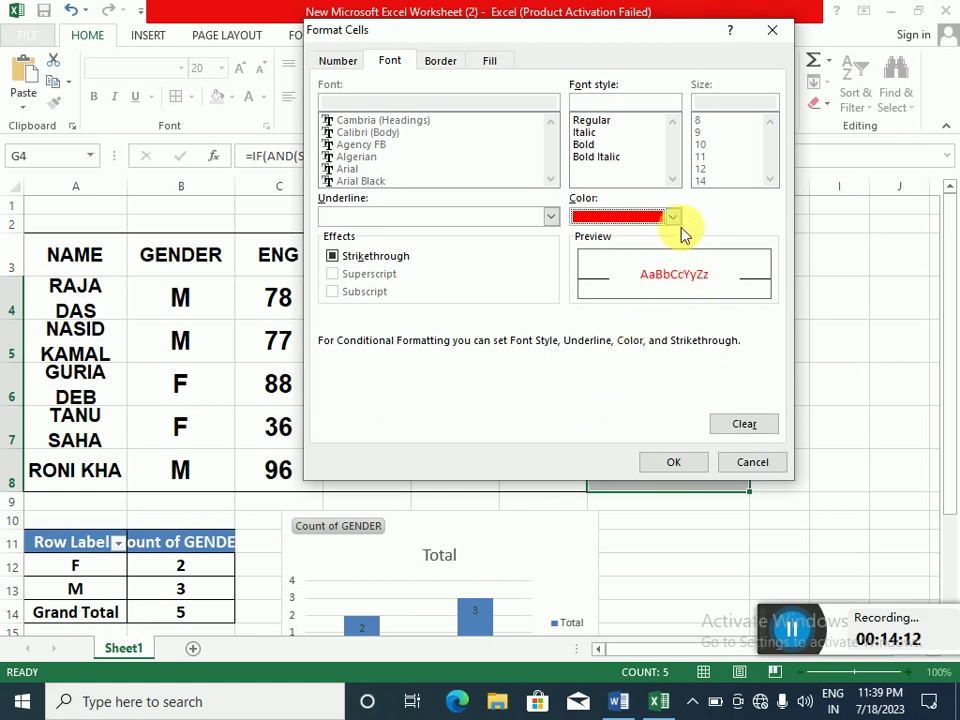
left_click(748, 462)
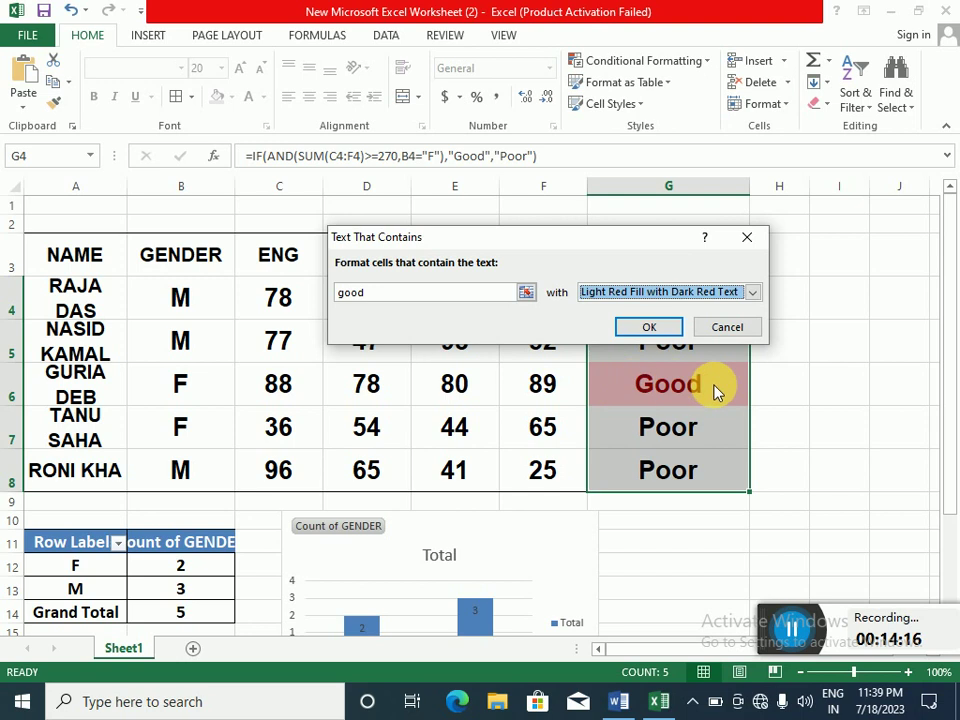
left_click(631, 300)
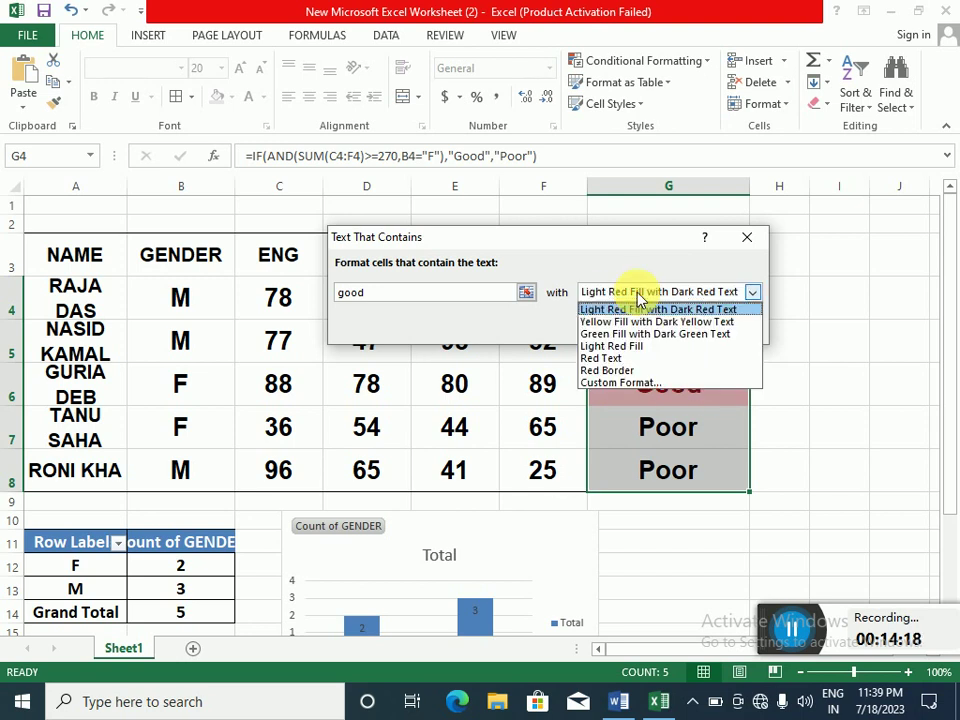
left_click(616, 383)
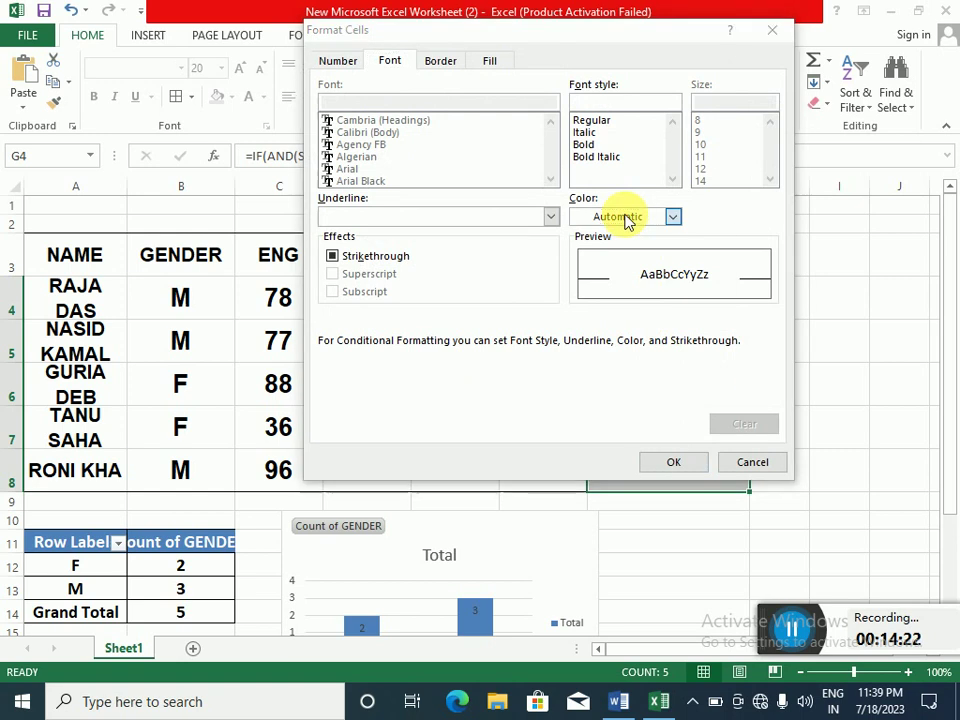
left_click(630, 220)
left_click(597, 386)
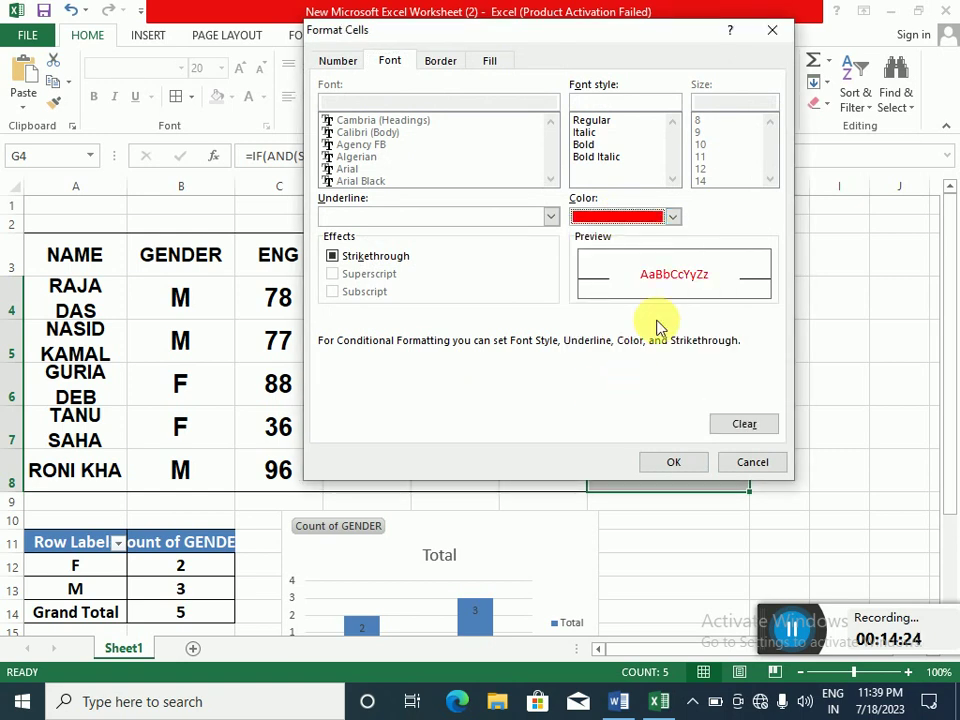
left_click(673, 217)
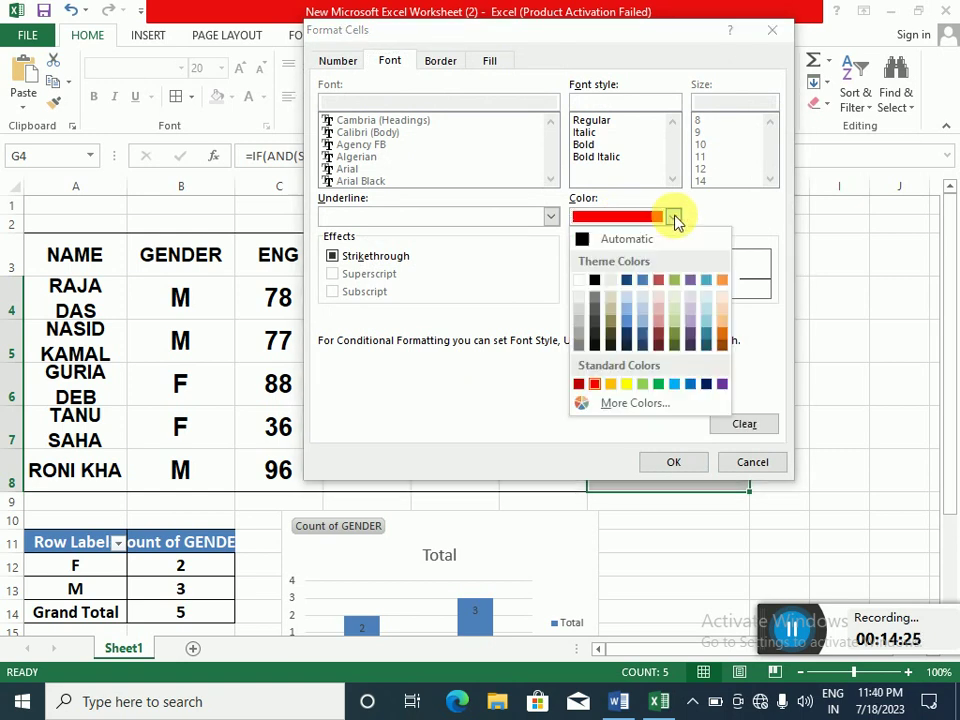
left_click(658, 385)
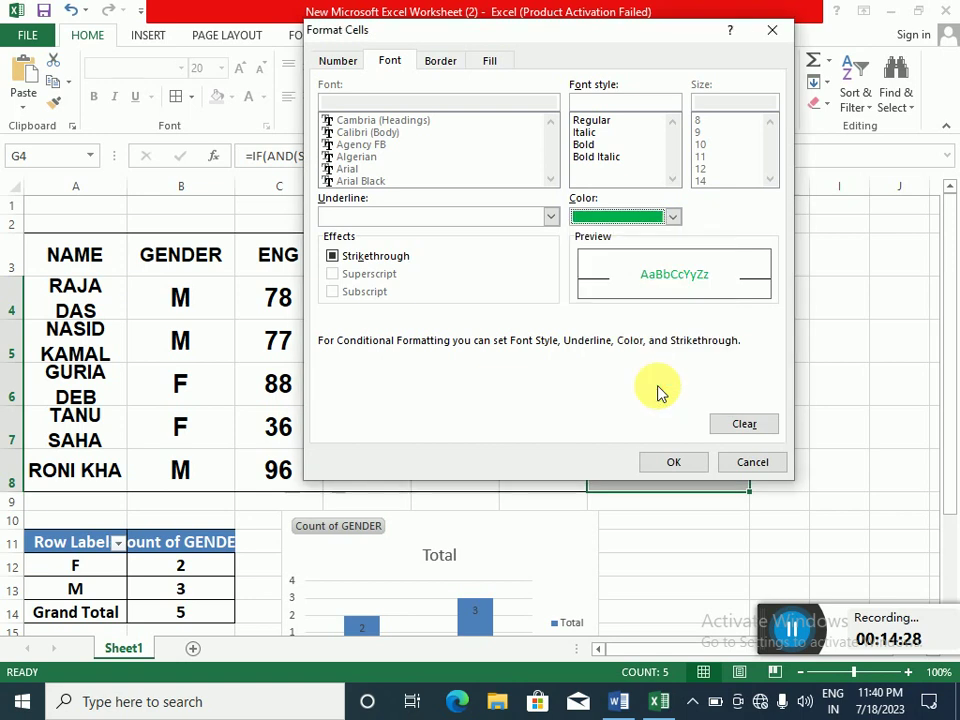
left_click(674, 463)
left_click(649, 327)
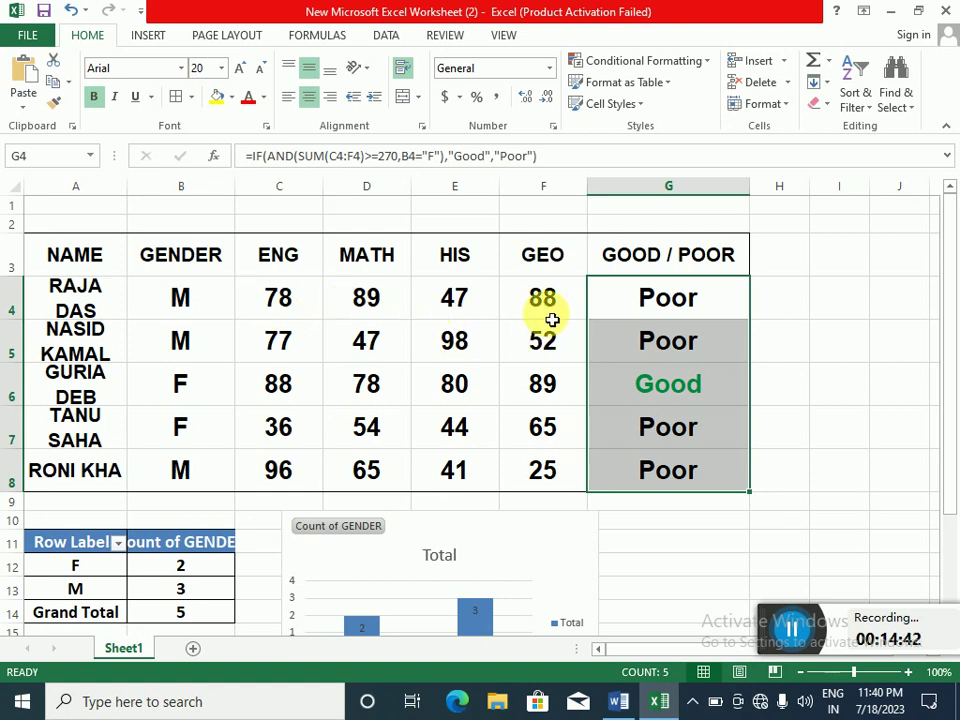
- Change the first student's gender in B4 to F, turning G4 into a green Good
left_click(190, 302)
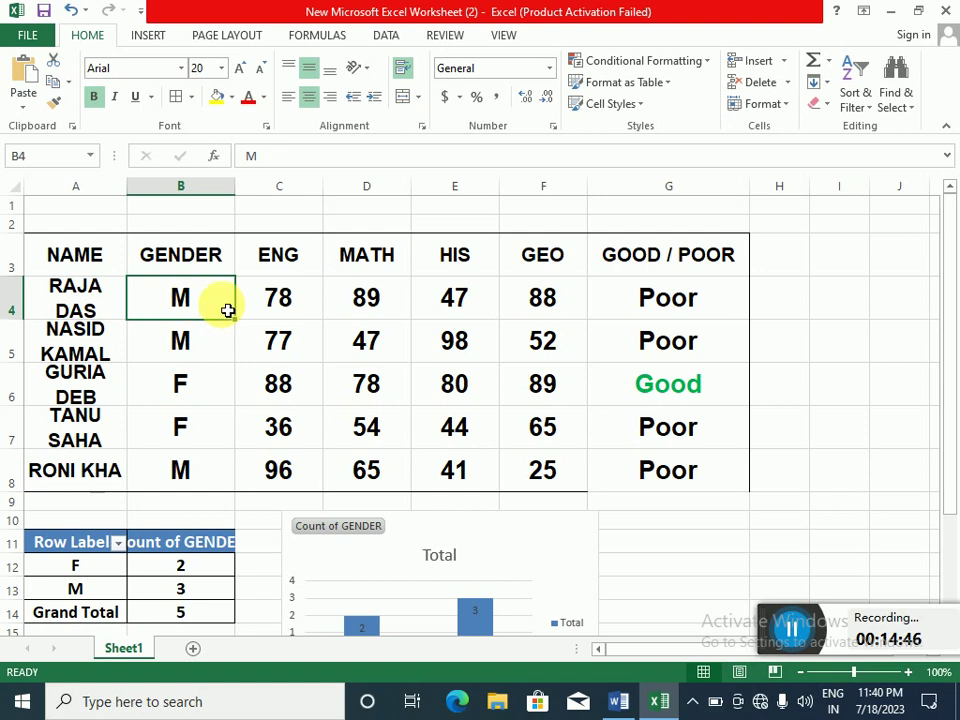
type("f")
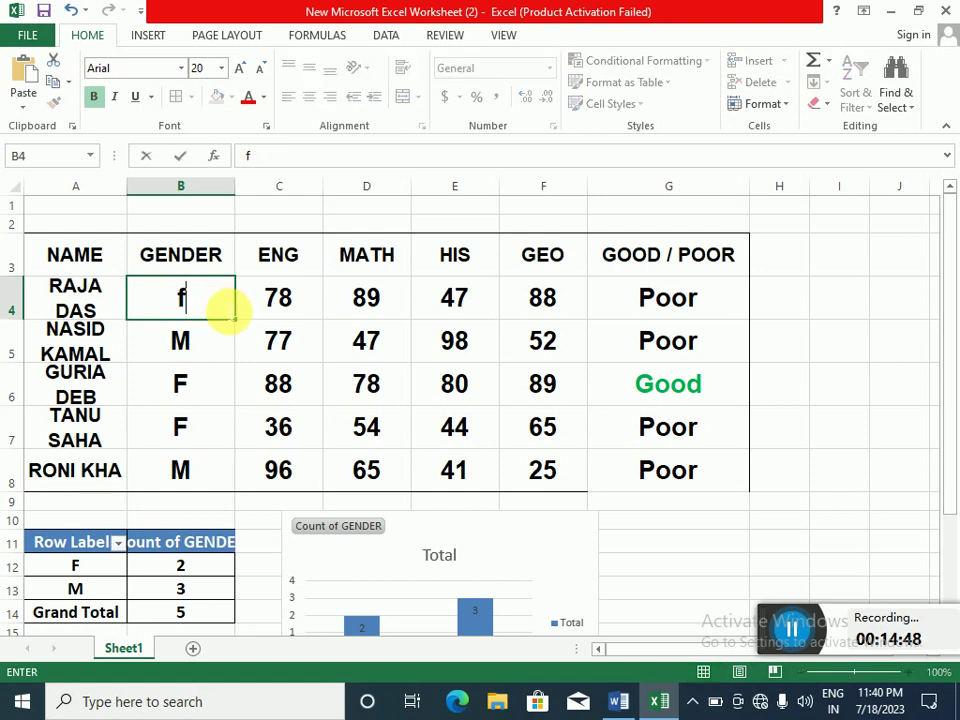
key("BackSpace")
type("F")
left_click(250, 348)
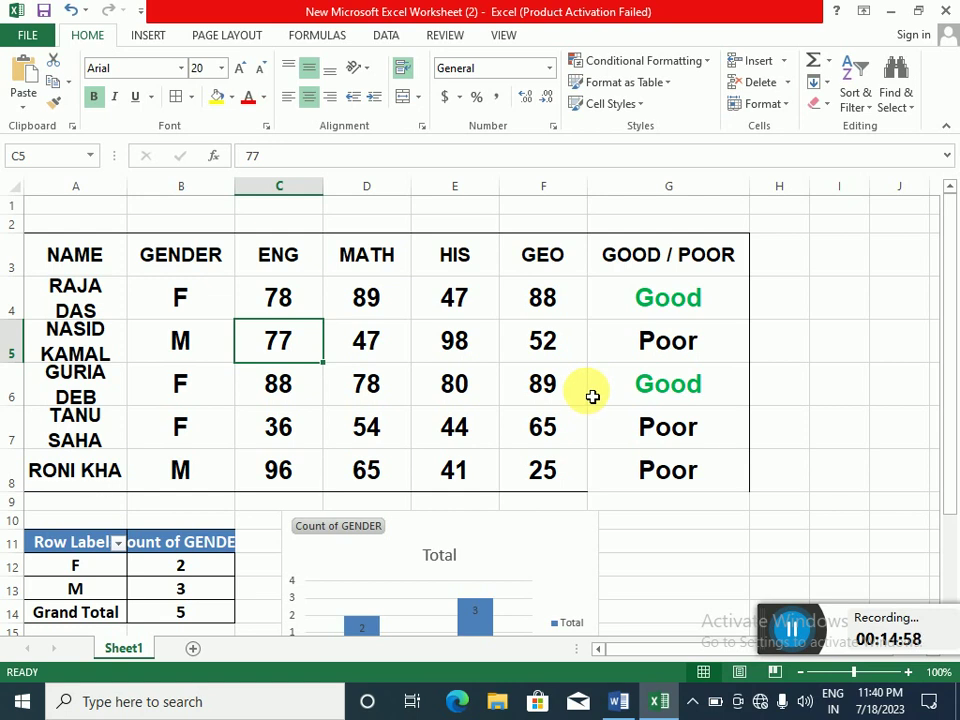
left_click(648, 527)
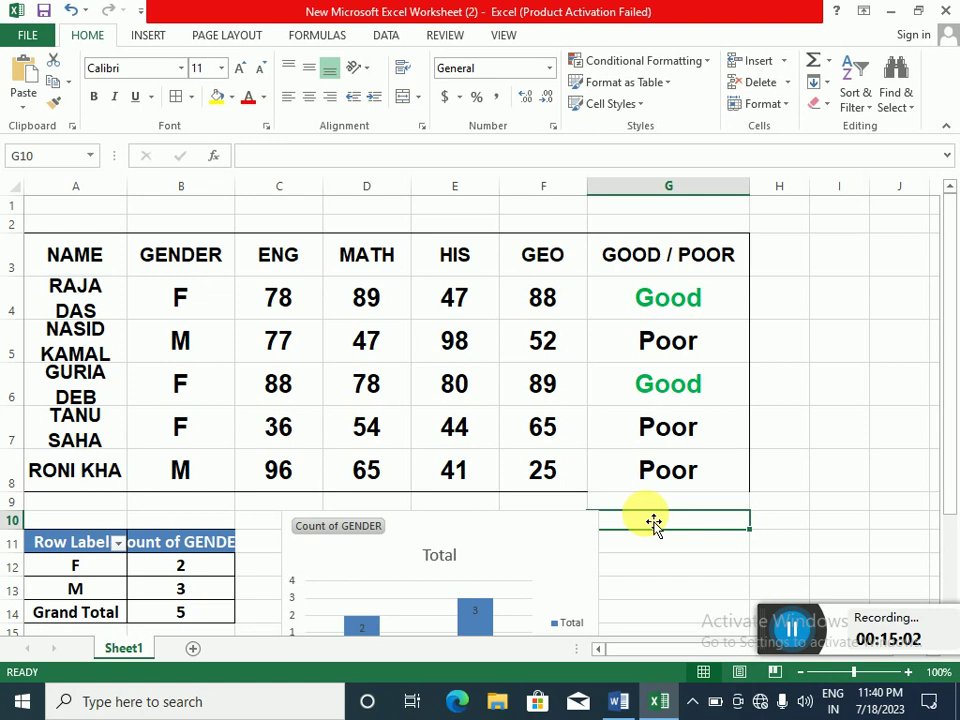